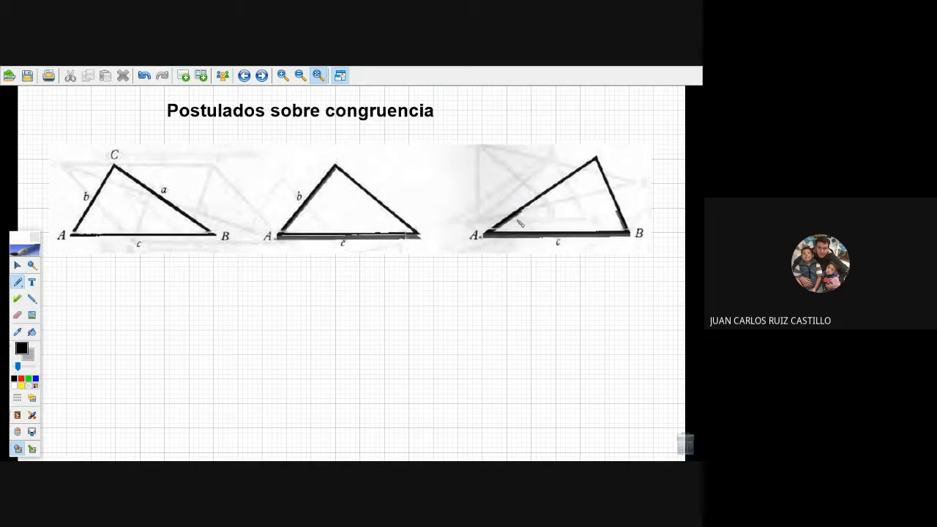
# Mark both sides of angle A in the middle triangle with continuous red lines over the thick black segments.
pyautogui.click(31, 298)
pyautogui.click(20, 377)
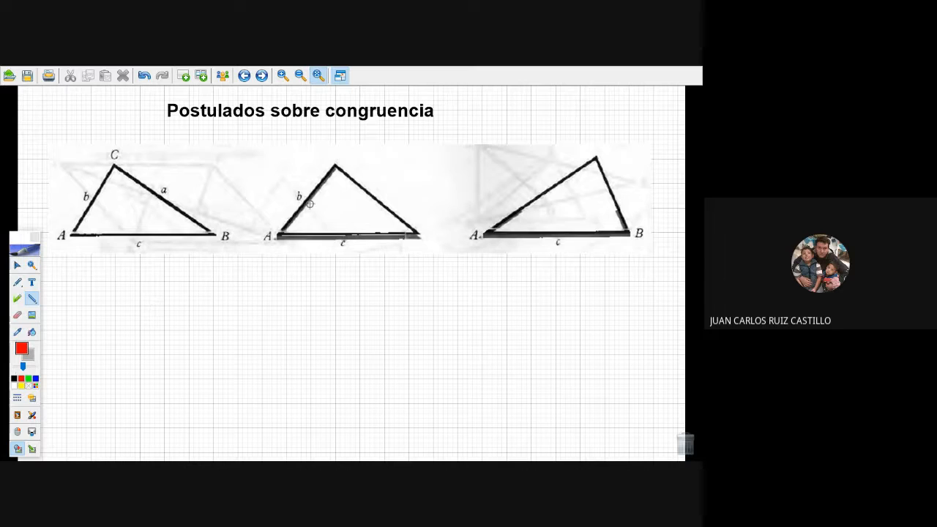
pyautogui.moveTo(306, 202); pyautogui.dragTo(280, 234)
pyautogui.click(18, 398)
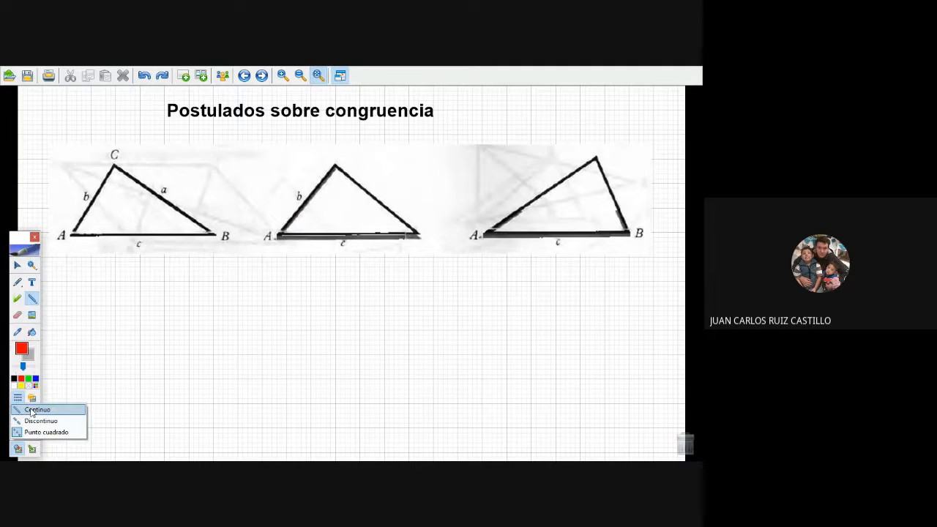
pyautogui.click(31, 410)
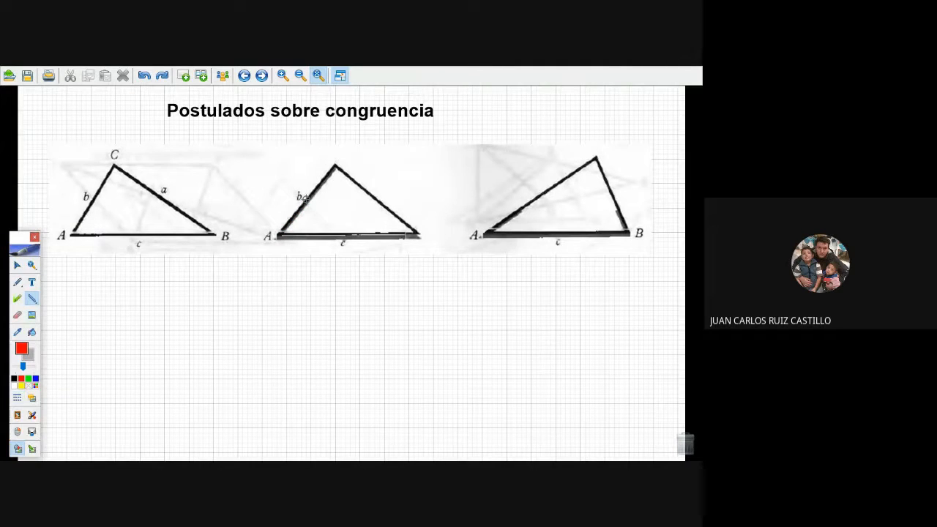
pyautogui.moveTo(307, 201); pyautogui.dragTo(278, 234)
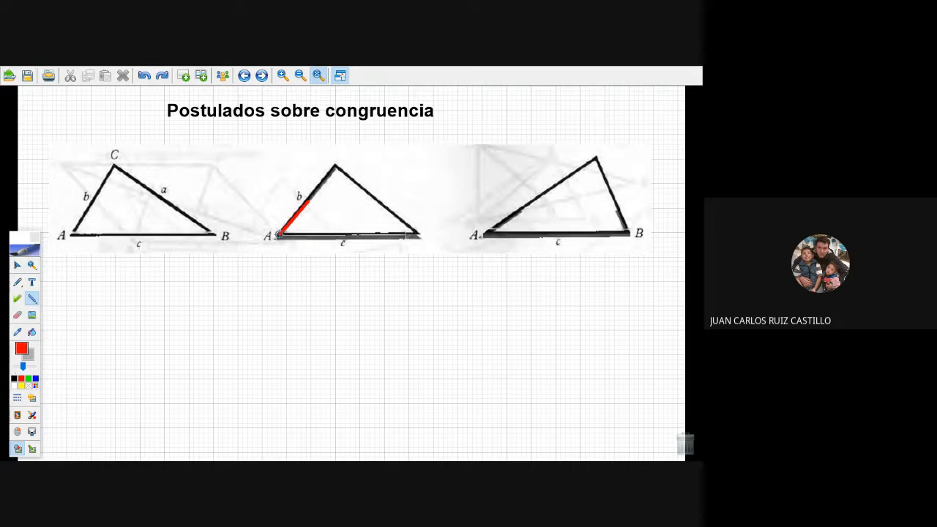
pyautogui.moveTo(278, 234); pyautogui.dragTo(334, 234)
# Mark the sides of angles A and B in the third triangle with red lines.
pyautogui.moveTo(521, 209)
pyautogui.mouseDown()
pyautogui.moveTo(495, 221)
pyautogui.moveTo(527, 232)
pyautogui.mouseUp()
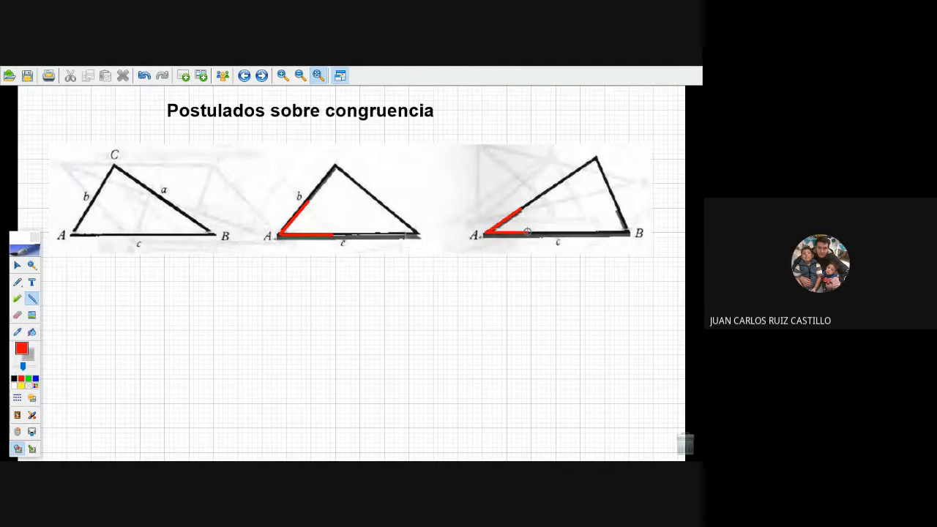
pyautogui.moveTo(621, 209); pyautogui.dragTo(630, 232)
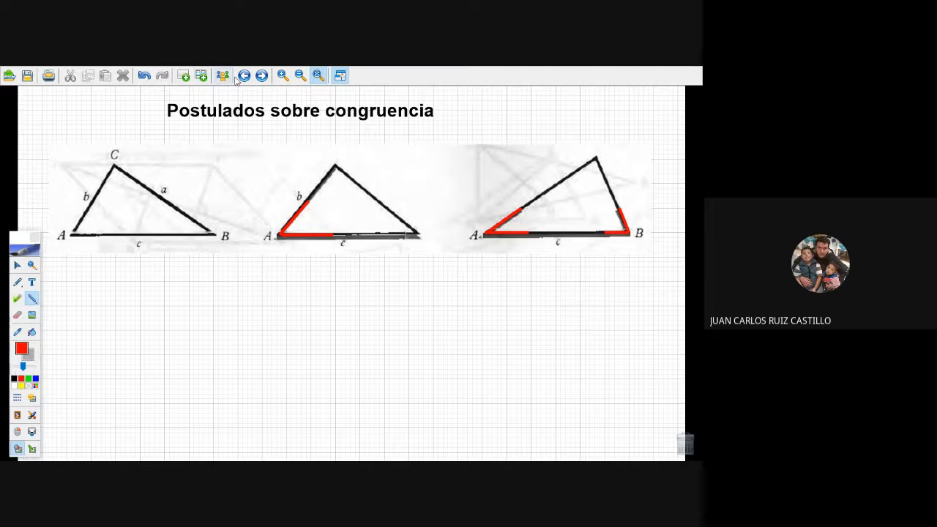
# Go to the next page and handwrite "Postulado de congruencia LAL" in black below triangles ABC and DEF.
pyautogui.click(261, 75)
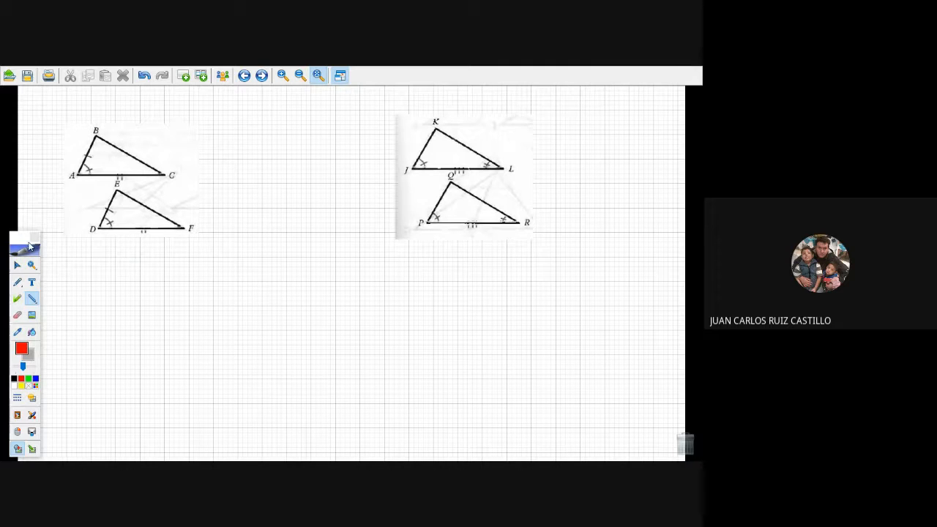
pyautogui.click(18, 282)
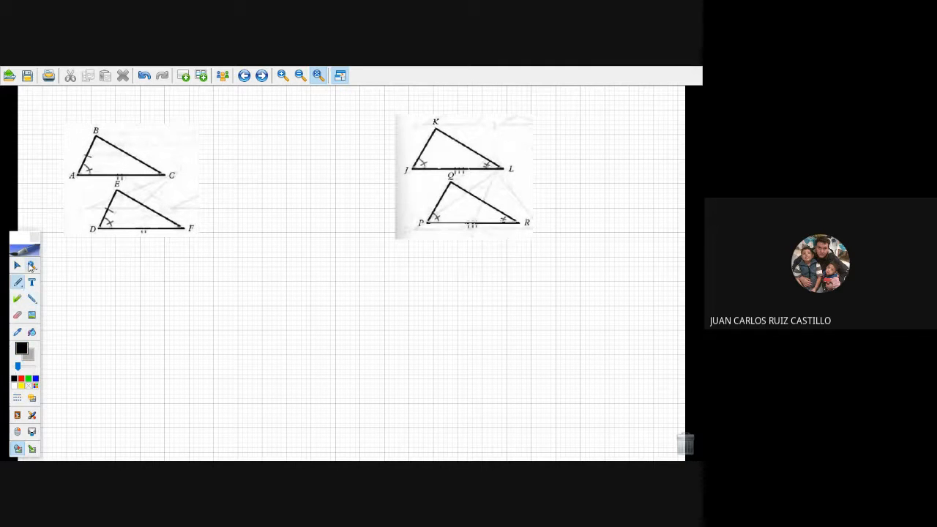
pyautogui.moveTo(85, 245)
pyautogui.mouseDown()
pyautogui.moveTo(85, 256)
pyautogui.moveTo(141, 256)
pyautogui.moveTo(149, 242)
pyautogui.moveTo(153, 254)
pyautogui.moveTo(187, 255)
pyautogui.mouseUp()
pyautogui.moveTo(92, 270)
pyautogui.mouseDown()
pyautogui.moveTo(88, 277)
pyautogui.moveTo(229, 281)
pyautogui.mouseUp()
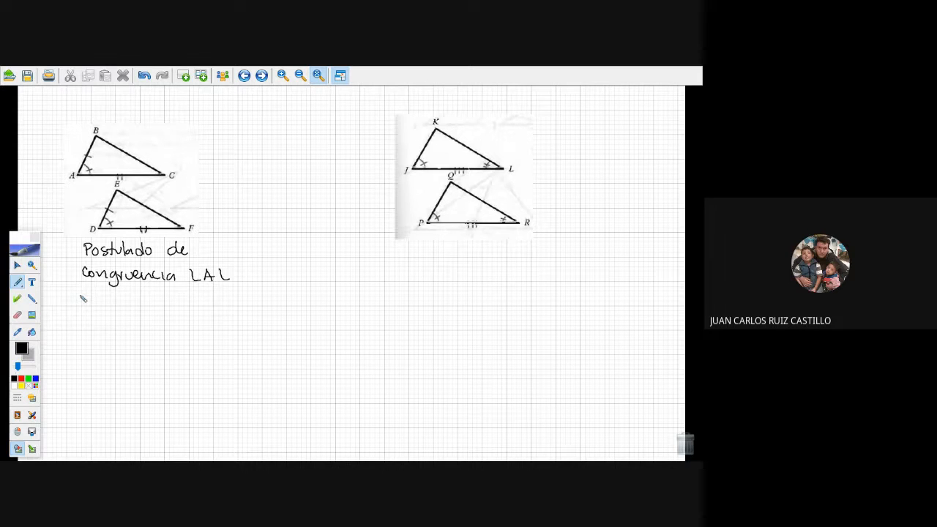
# Begin the LAL statement by handwriting "si dos lados y el" below its heading.
pyautogui.moveTo(82, 296)
pyautogui.mouseDown()
pyautogui.moveTo(74, 309)
pyautogui.moveTo(86, 306)
pyautogui.mouseUp()
pyautogui.moveTo(107, 300); pyautogui.dragTo(145, 308)
pyautogui.moveTo(155, 299)
pyautogui.mouseDown()
pyautogui.moveTo(165, 306)
pyautogui.moveTo(175, 290)
pyautogui.moveTo(199, 314)
pyautogui.mouseUp()
pyautogui.moveTo(209, 303); pyautogui.dragTo(225, 303)
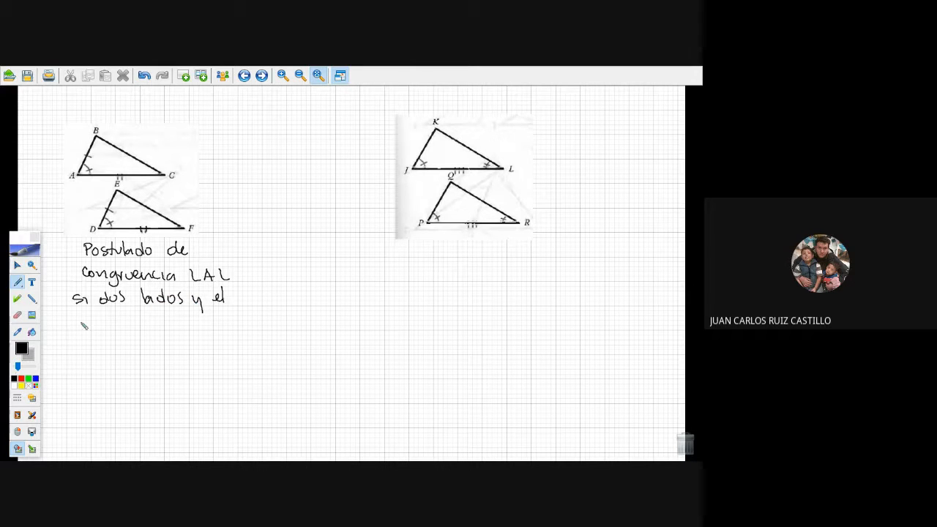
# Continue the LAL statement by handwriting "ángulo comprendo de un triángulo" on the following two lines.
pyautogui.moveTo(81, 322); pyautogui.dragTo(81, 331)
pyautogui.moveTo(85, 331); pyautogui.dragTo(118, 326)
pyautogui.moveTo(123, 313)
pyautogui.mouseDown()
pyautogui.moveTo(124, 328)
pyautogui.moveTo(131, 322)
pyautogui.moveTo(76, 316)
pyautogui.mouseUp()
pyautogui.moveTo(155, 319); pyautogui.dragTo(157, 328)
pyautogui.moveTo(162, 323); pyautogui.dragTo(180, 328)
pyautogui.moveTo(185, 322); pyautogui.dragTo(202, 326)
pyautogui.moveTo(204, 327); pyautogui.dragTo(211, 328)
pyautogui.moveTo(212, 322); pyautogui.dragTo(220, 328)
pyautogui.moveTo(227, 315); pyautogui.dragTo(226, 330)
pyautogui.moveTo(233, 322); pyautogui.dragTo(231, 324)
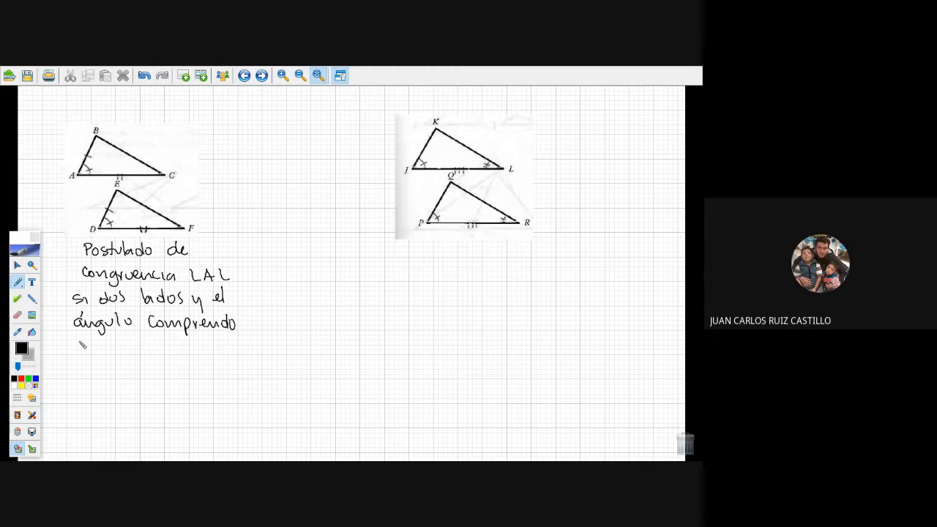
pyautogui.moveTo(78, 341); pyautogui.dragTo(172, 352)
pyautogui.moveTo(174, 345); pyautogui.dragTo(230, 345)
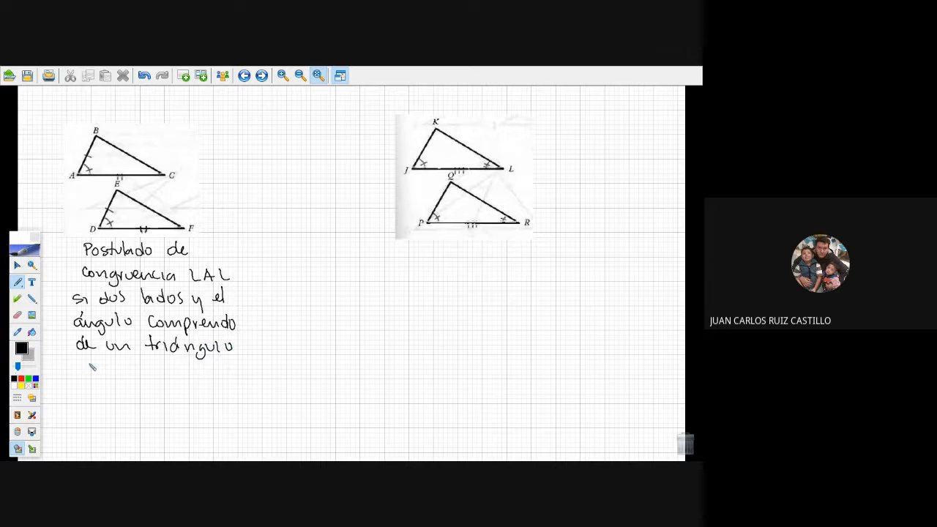
# Complete the LAL statement with "Son respectivamente congruentes con dos lado y el ángulo comprendido del otro triángulo, entoces son congruete".
pyautogui.moveTo(89, 362); pyautogui.dragTo(88, 372)
pyautogui.moveTo(128, 373); pyautogui.dragTo(243, 375)
pyautogui.moveTo(83, 393)
pyautogui.mouseDown()
pyautogui.moveTo(126, 403)
pyautogui.moveTo(180, 394)
pyautogui.moveTo(265, 400)
pyautogui.mouseUp()
pyautogui.moveTo(78, 410)
pyautogui.mouseDown()
pyautogui.moveTo(78, 422)
pyautogui.moveTo(107, 411)
pyautogui.moveTo(139, 432)
pyautogui.moveTo(172, 410)
pyautogui.moveTo(217, 423)
pyautogui.moveTo(283, 419)
pyautogui.moveTo(287, 436)
pyautogui.moveTo(297, 422)
pyautogui.moveTo(335, 419)
pyautogui.mouseUp()
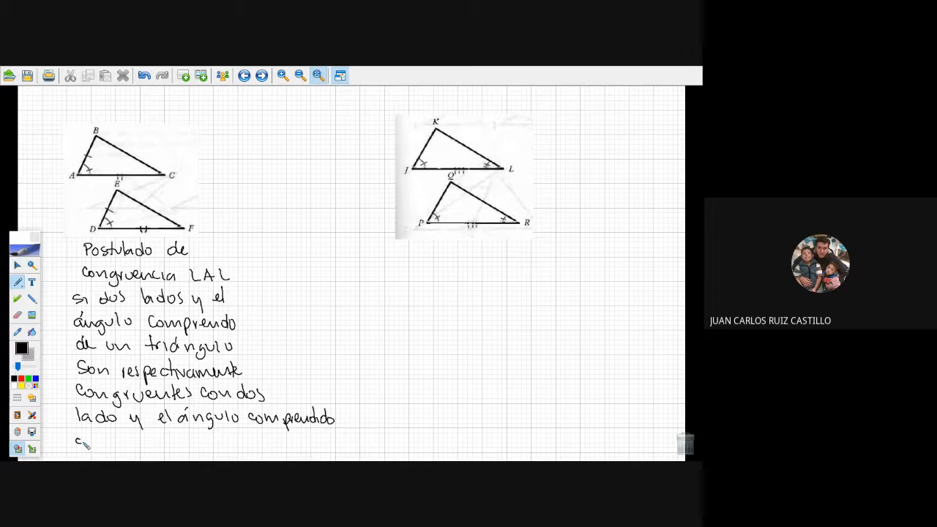
pyautogui.moveTo(86, 444)
pyautogui.mouseDown()
pyautogui.moveTo(173, 448)
pyautogui.moveTo(183, 435)
pyautogui.moveTo(236, 447)
pyautogui.moveTo(397, 444)
pyautogui.mouseUp()
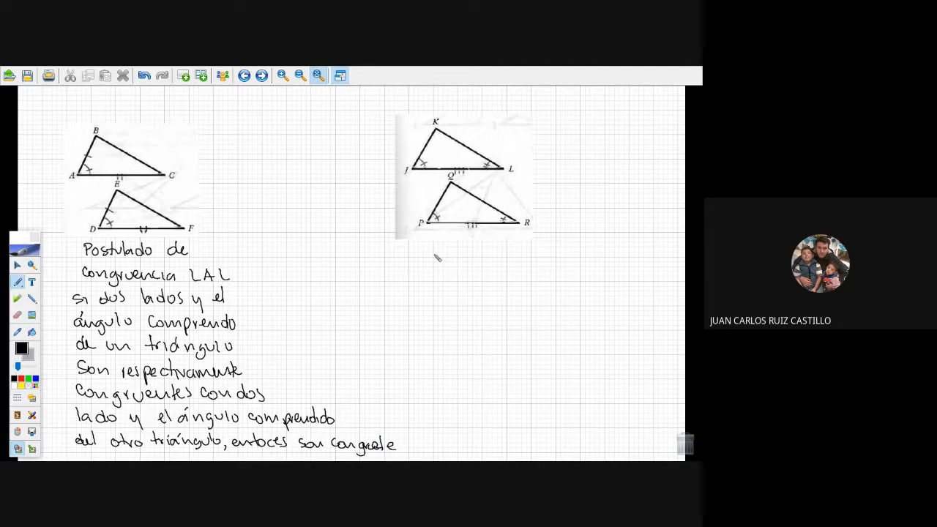
# Handwrite "Postulado ALA" below triangles JKL and PQR, followed by "si dos ángulos y el lado comprendido de un triángulo".
pyautogui.moveTo(429, 253)
pyautogui.mouseDown()
pyautogui.moveTo(434, 244)
pyautogui.moveTo(443, 252)
pyautogui.moveTo(556, 254)
pyautogui.moveTo(564, 244)
pyautogui.moveTo(569, 252)
pyautogui.mouseUp()
pyautogui.moveTo(415, 270)
pyautogui.mouseDown()
pyautogui.moveTo(407, 281)
pyautogui.moveTo(525, 281)
pyautogui.mouseUp()
pyautogui.moveTo(488, 270); pyautogui.dragTo(492, 266)
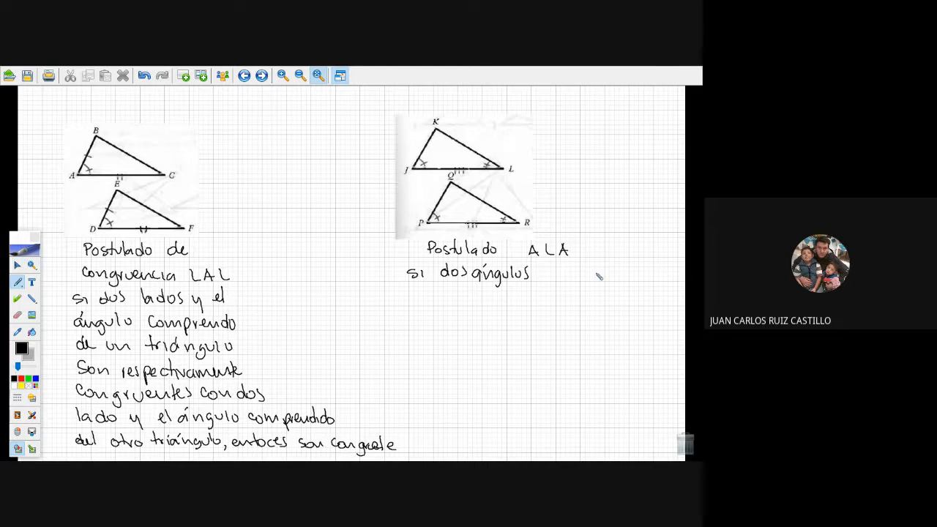
pyautogui.moveTo(551, 273)
pyautogui.mouseDown()
pyautogui.moveTo(560, 288)
pyautogui.moveTo(593, 272)
pyautogui.moveTo(656, 272)
pyautogui.mouseUp()
pyautogui.moveTo(417, 297); pyautogui.dragTo(552, 296)
pyautogui.moveTo(566, 298); pyautogui.dragTo(667, 296)
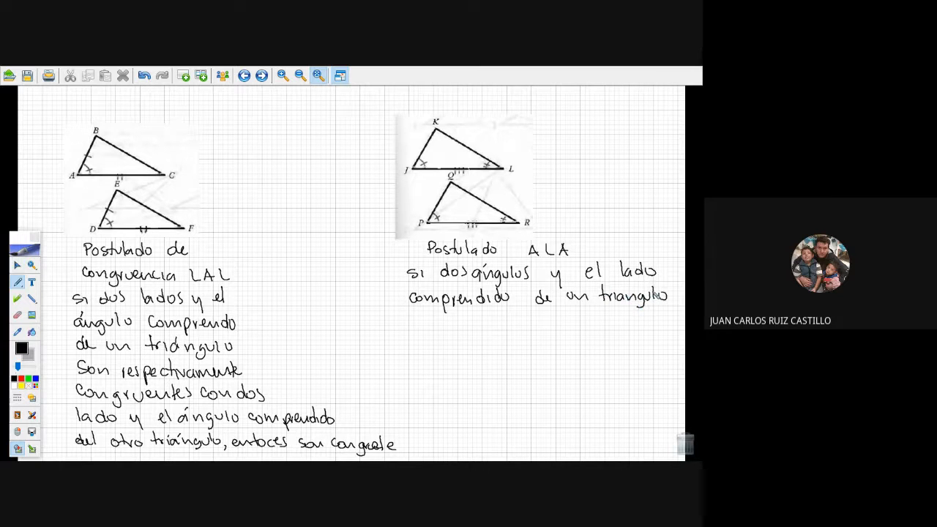
pyautogui.moveTo(602, 286); pyautogui.dragTo(598, 291)
# Leave the full-screen view to check the Google Meet call, and return to the full-screen notebook page.
pyautogui.click(341, 75)
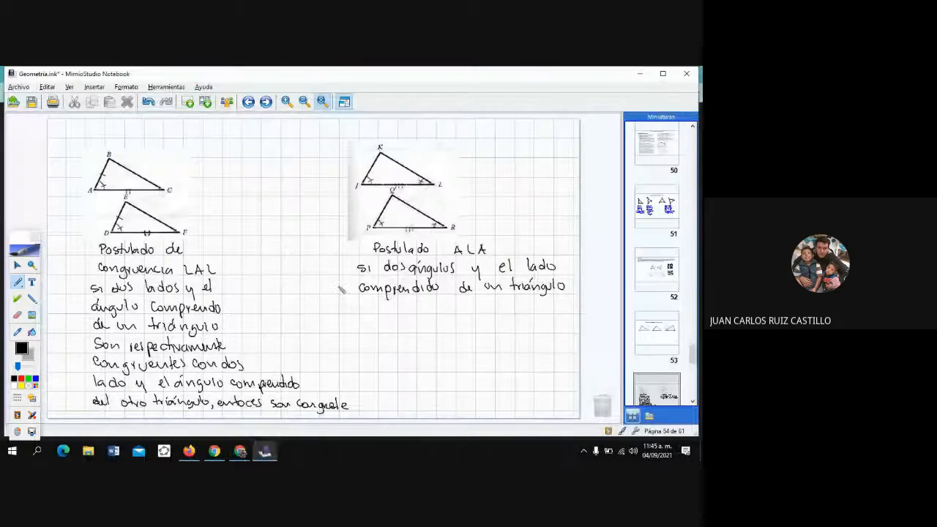
pyautogui.click(265, 452)
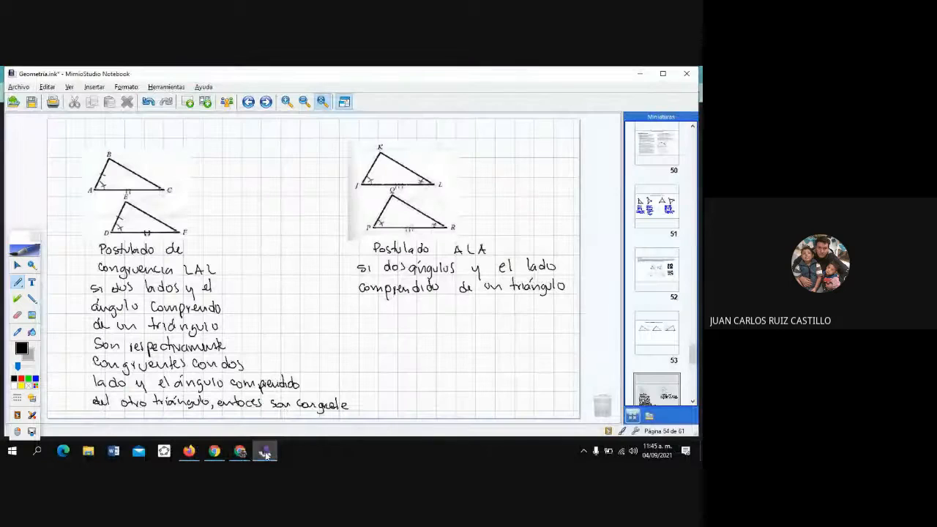
pyautogui.click(240, 451)
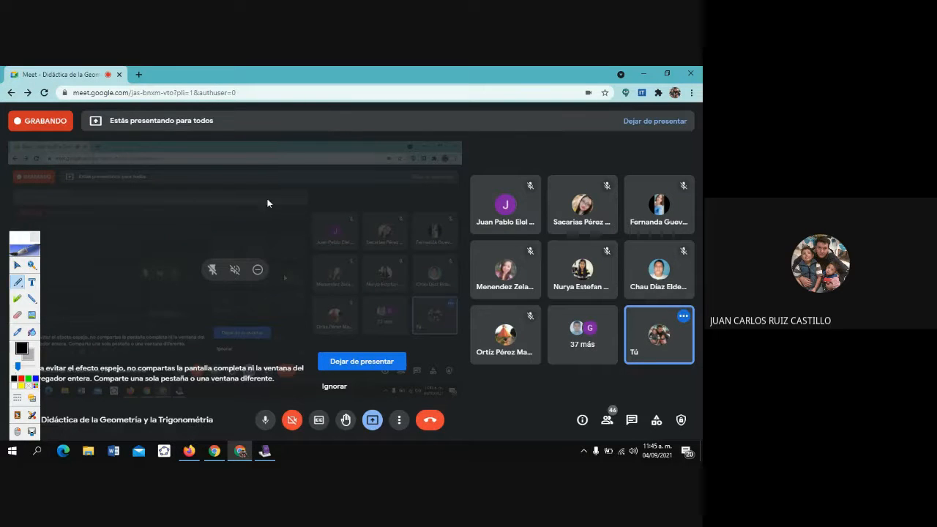
pyautogui.click(266, 452)
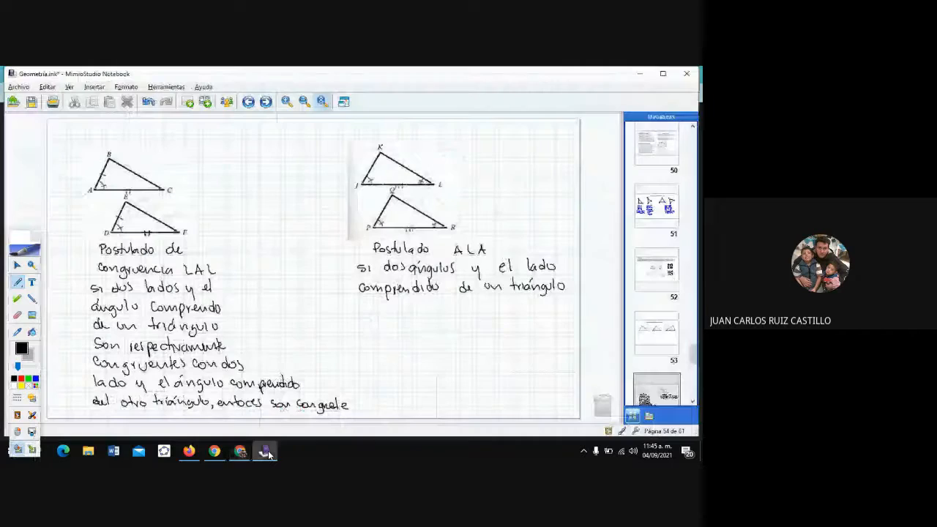
pyautogui.click(343, 101)
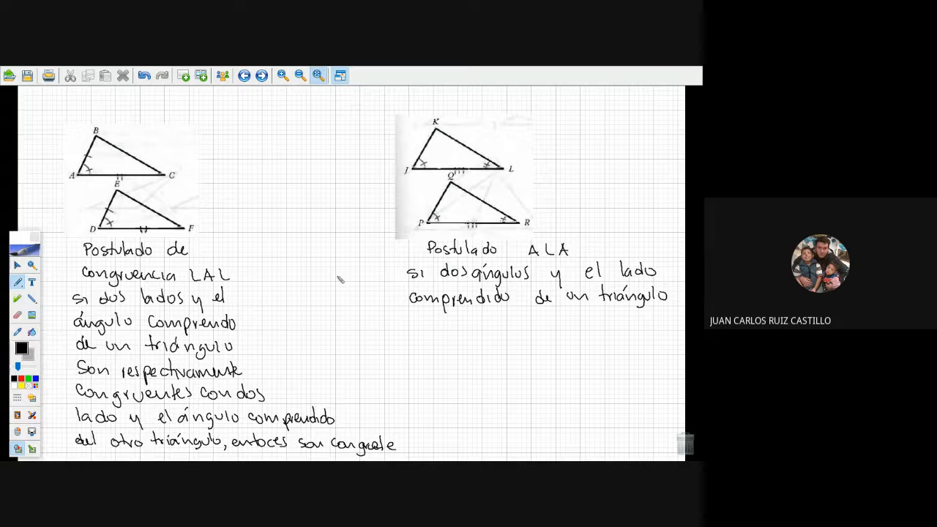
# Complete the ALA statement with "Son respectivamente congruentes con dos angulos y el lado comprendido de otro triángulo, entonces son congruentes".
pyautogui.moveTo(417, 316)
pyautogui.mouseDown()
pyautogui.moveTo(526, 329)
pyautogui.moveTo(551, 320)
pyautogui.moveTo(550, 331)
pyautogui.moveTo(661, 321)
pyautogui.mouseUp()
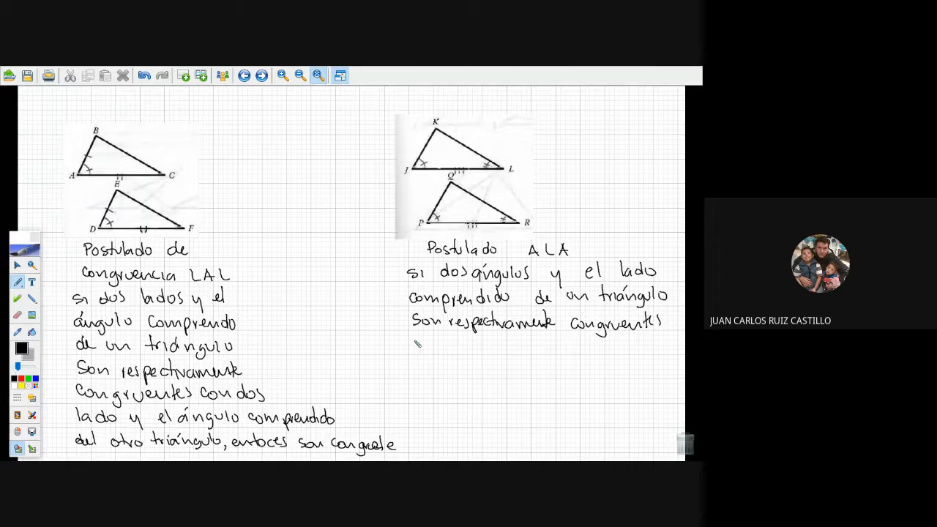
pyautogui.moveTo(423, 341)
pyautogui.mouseDown()
pyautogui.moveTo(420, 351)
pyautogui.moveTo(547, 346)
pyautogui.moveTo(551, 357)
pyautogui.mouseUp()
pyautogui.moveTo(578, 351)
pyautogui.mouseDown()
pyautogui.moveTo(585, 357)
pyautogui.moveTo(629, 338)
pyautogui.moveTo(644, 351)
pyautogui.moveTo(657, 346)
pyautogui.mouseUp()
pyautogui.moveTo(425, 362)
pyautogui.mouseDown()
pyautogui.moveTo(416, 372)
pyautogui.moveTo(679, 373)
pyautogui.moveTo(651, 362)
pyautogui.moveTo(675, 382)
pyautogui.mouseUp()
pyautogui.moveTo(417, 394); pyautogui.dragTo(637, 400)
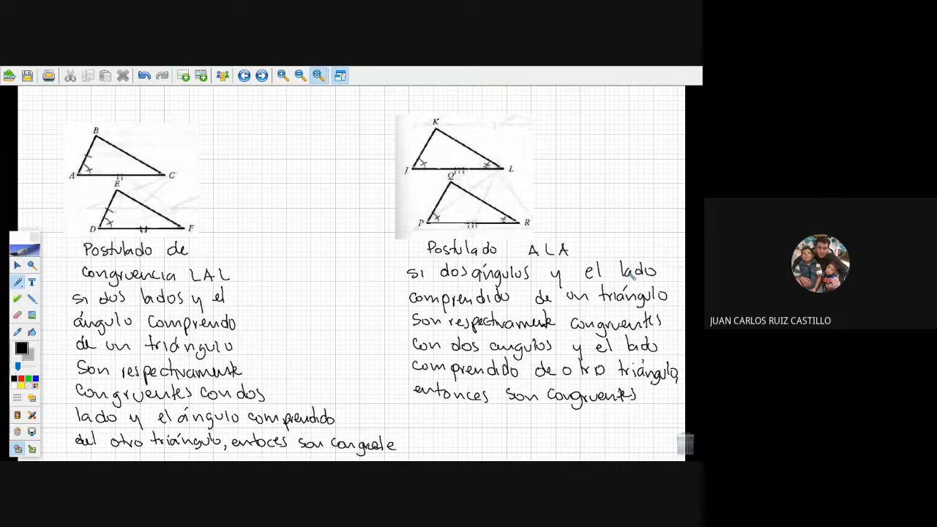
# Go to the next page and handwrite "Postula LLL" and "si los tres lados de" beside the triangles.
pyautogui.press('pagedown')
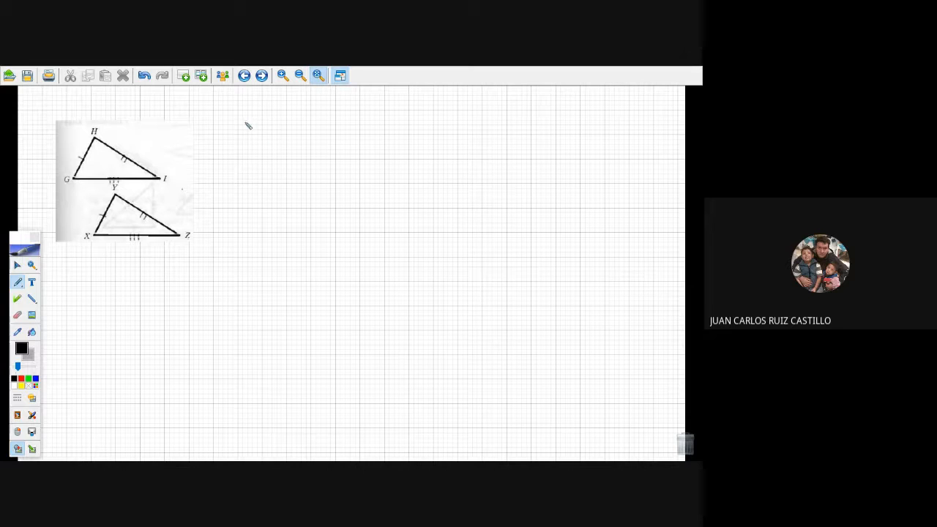
pyautogui.moveTo(254, 126); pyautogui.dragTo(373, 129)
pyautogui.moveTo(258, 151); pyautogui.dragTo(278, 147)
pyautogui.moveTo(294, 149)
pyautogui.mouseDown()
pyautogui.moveTo(369, 159)
pyautogui.moveTo(415, 147)
pyautogui.moveTo(427, 157)
pyautogui.moveTo(479, 149)
pyautogui.mouseUp()
pyautogui.click(492, 147)
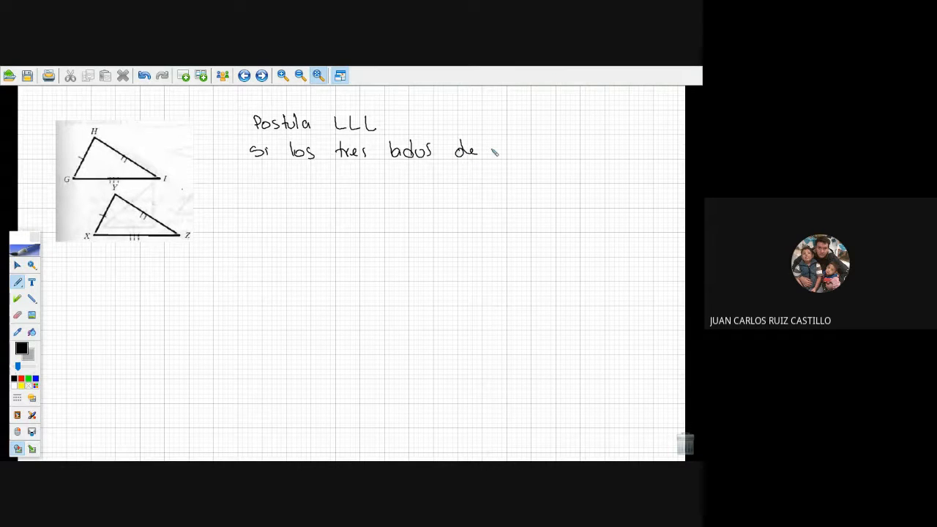
# Undo the trailing word "de" and continue the LLL statement with "son respectivamente congruentes con tres lados de otro".
pyautogui.click(145, 77)
pyautogui.click(146, 77)
pyautogui.click(146, 77)
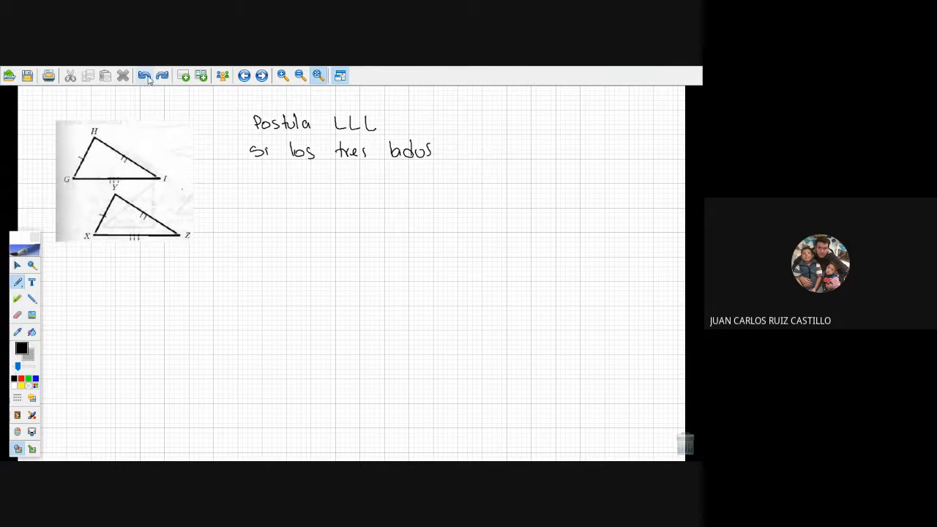
pyautogui.moveTo(474, 145)
pyautogui.mouseDown()
pyautogui.moveTo(467, 155)
pyautogui.moveTo(637, 159)
pyautogui.moveTo(661, 149)
pyautogui.mouseUp()
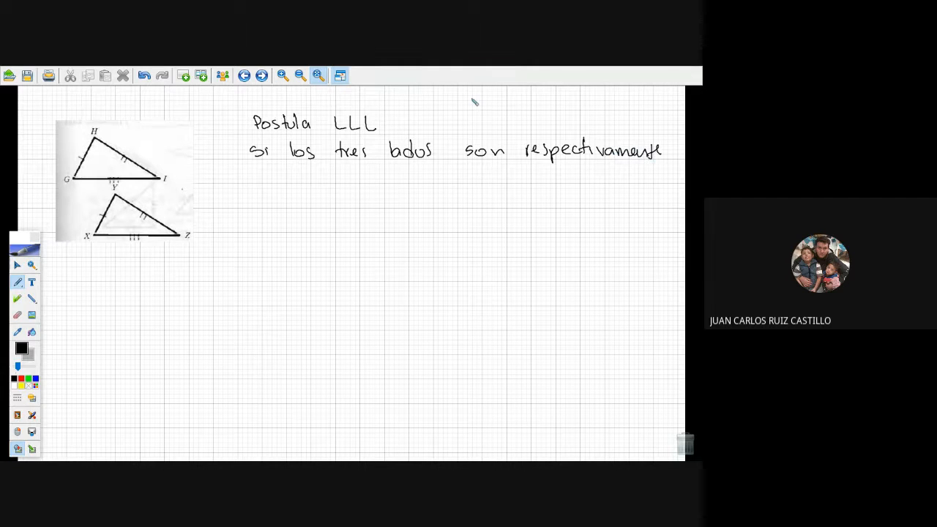
pyautogui.moveTo(261, 169)
pyautogui.mouseDown()
pyautogui.moveTo(255, 182)
pyautogui.moveTo(349, 178)
pyautogui.mouseUp()
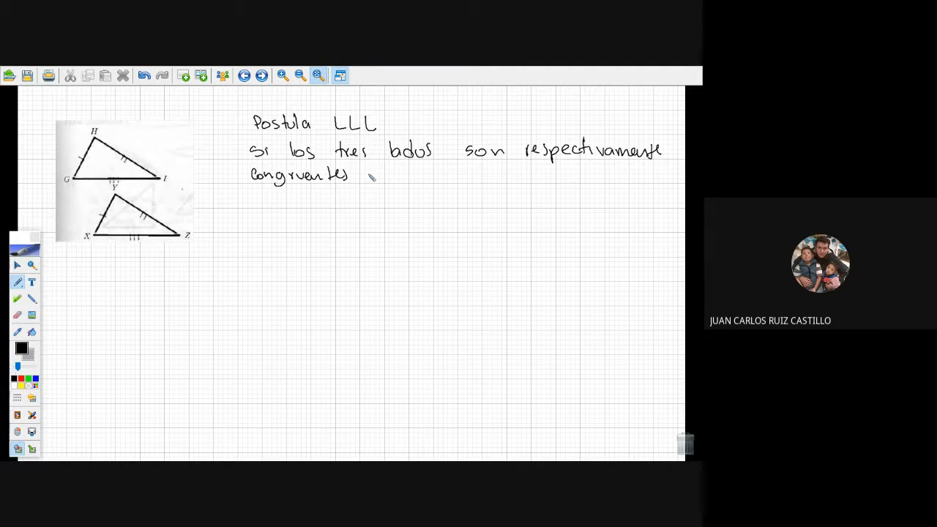
pyautogui.moveTo(372, 177); pyautogui.dragTo(605, 176)
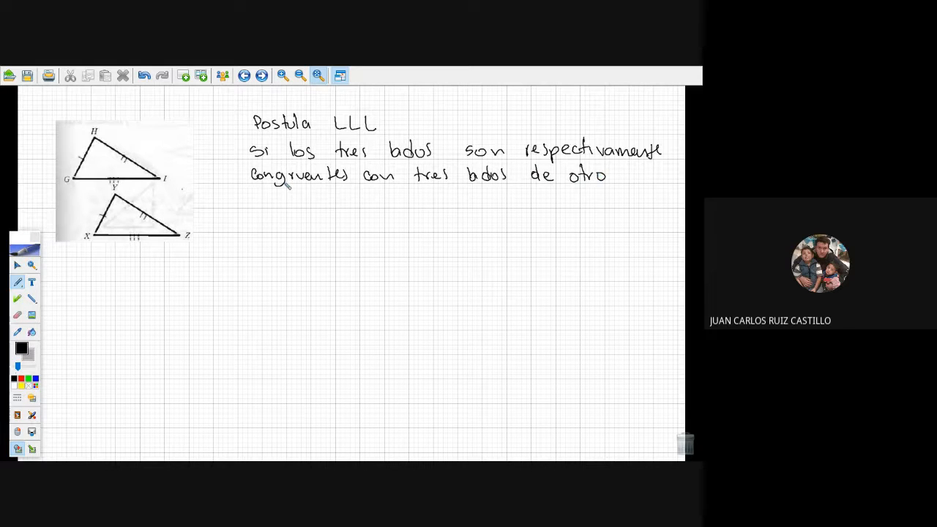
# Complete the LLL statement by handwriting "triángulo, entonces los dos triángulos son congruentes".
pyautogui.moveTo(258, 192)
pyautogui.mouseDown()
pyautogui.moveTo(262, 208)
pyautogui.moveTo(316, 206)
pyautogui.moveTo(327, 195)
pyautogui.moveTo(298, 189)
pyautogui.mouseUp()
pyautogui.moveTo(363, 203)
pyautogui.mouseDown()
pyautogui.moveTo(642, 205)
pyautogui.moveTo(596, 189)
pyautogui.mouseUp()
pyautogui.moveTo(277, 216)
pyautogui.mouseDown()
pyautogui.moveTo(268, 229)
pyautogui.moveTo(300, 226)
pyautogui.mouseUp()
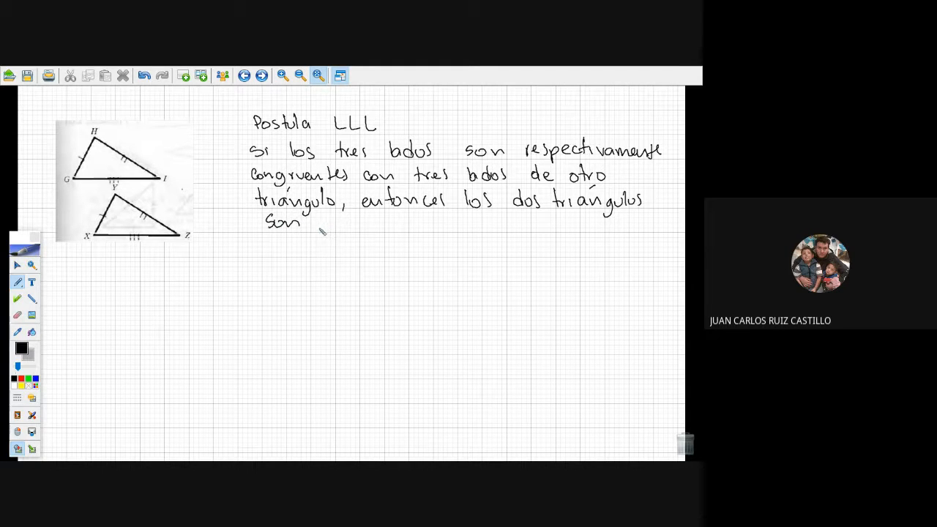
pyautogui.moveTo(326, 224)
pyautogui.mouseDown()
pyautogui.moveTo(323, 233)
pyautogui.moveTo(398, 231)
pyautogui.mouseUp()
pyautogui.moveTo(400, 230); pyautogui.dragTo(408, 232)
pyautogui.moveTo(423, 216); pyautogui.dragTo(421, 231)
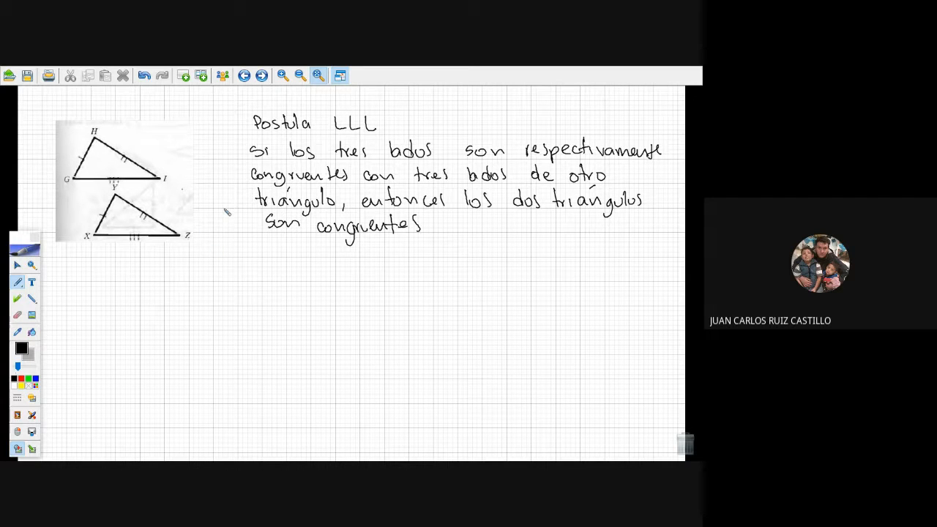
# Leave the full-screen notebook view and stop the screen presentation in the Google Meet call.
pyautogui.click(341, 79)
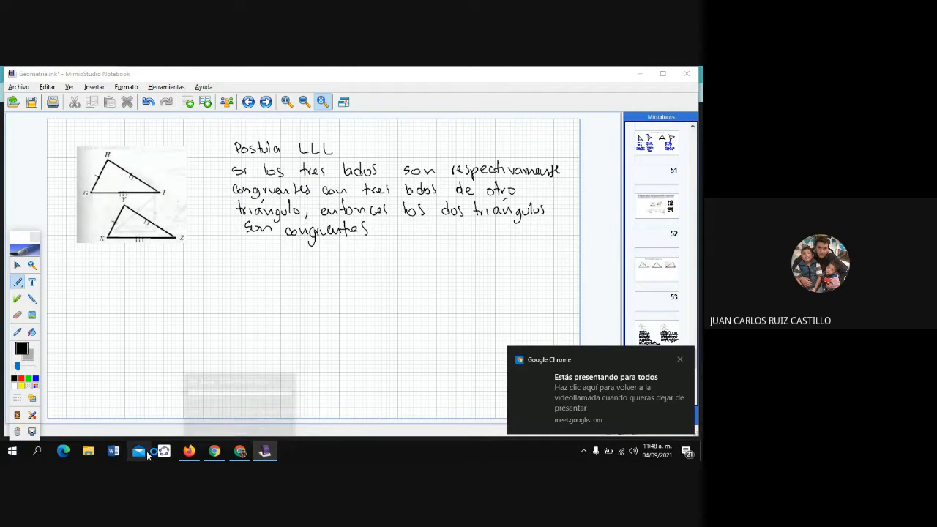
pyautogui.moveTo(189, 451)
pyautogui.click(203, 424)
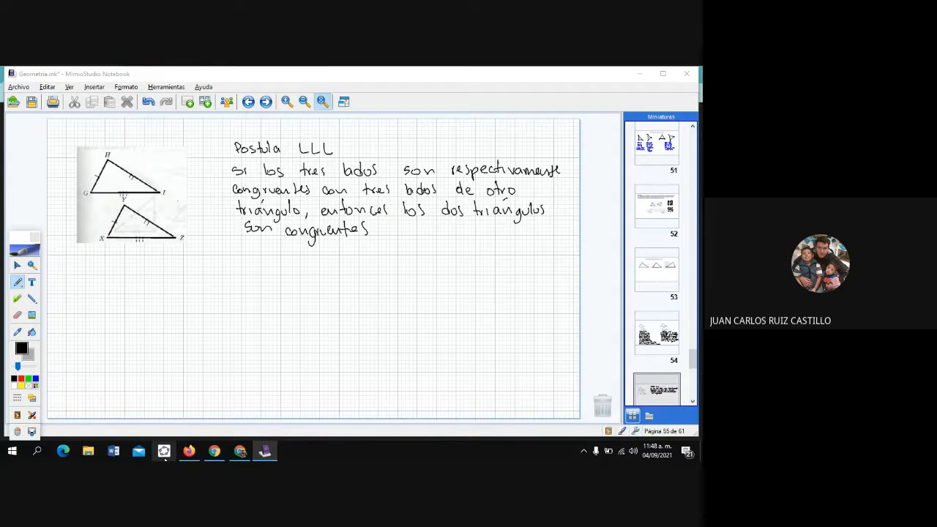
pyautogui.click(220, 454)
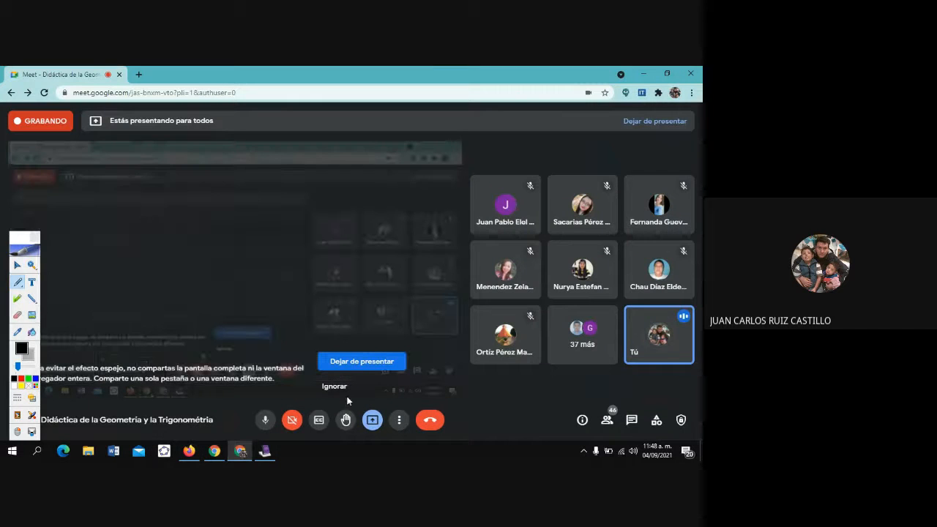
pyautogui.click(362, 362)
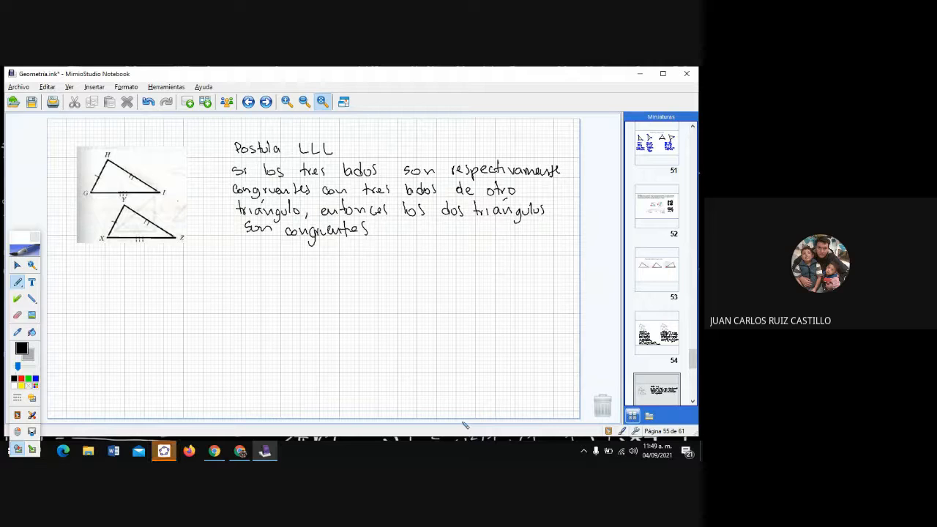
# Complete the handwritten page heading so it reads "Postulado LLL" and minimize the notebook window.
pyautogui.moveTo(283, 149)
pyautogui.mouseDown()
pyautogui.moveTo(290, 142)
pyautogui.moveTo(293, 150)
pyautogui.mouseUp()
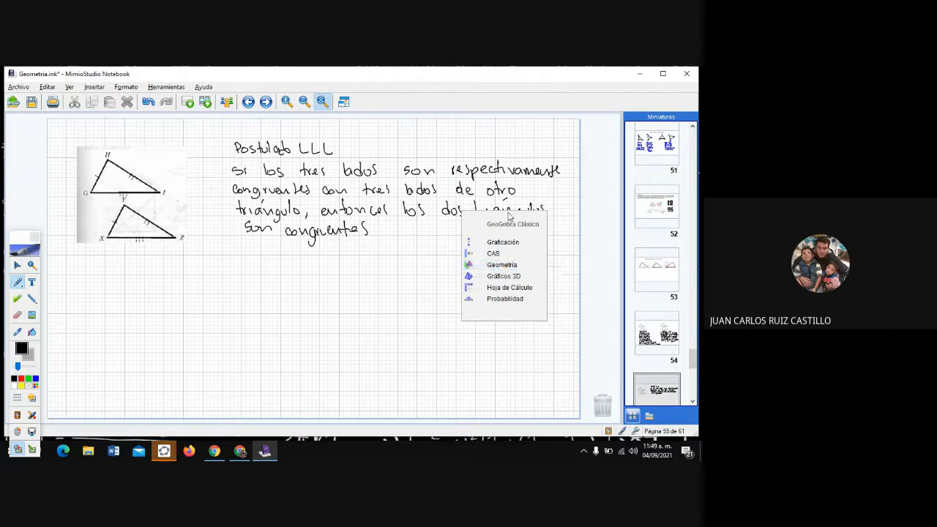
pyautogui.click(640, 75)
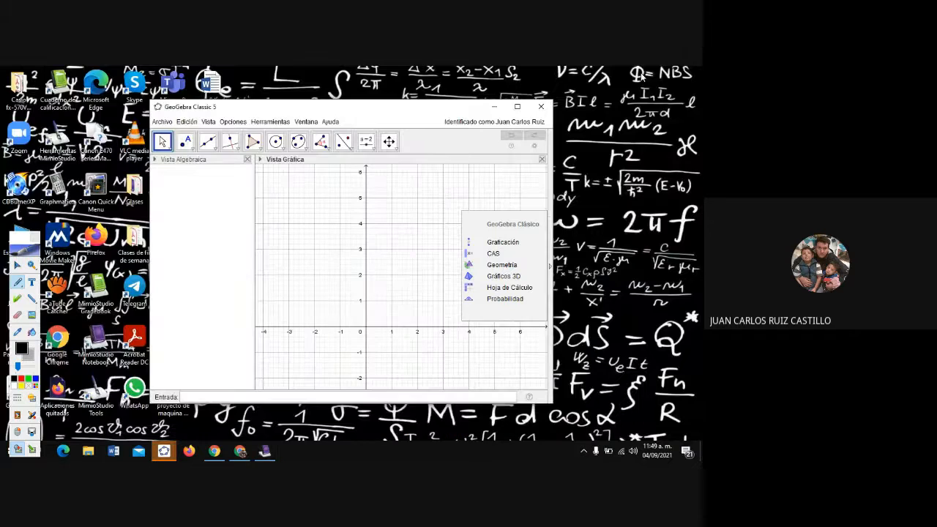
# Dismiss the perspective chooser, maximize the GeoGebra Classic 5 window and show the Vista Algebraica beside the graphics view.
pyautogui.click(541, 107)
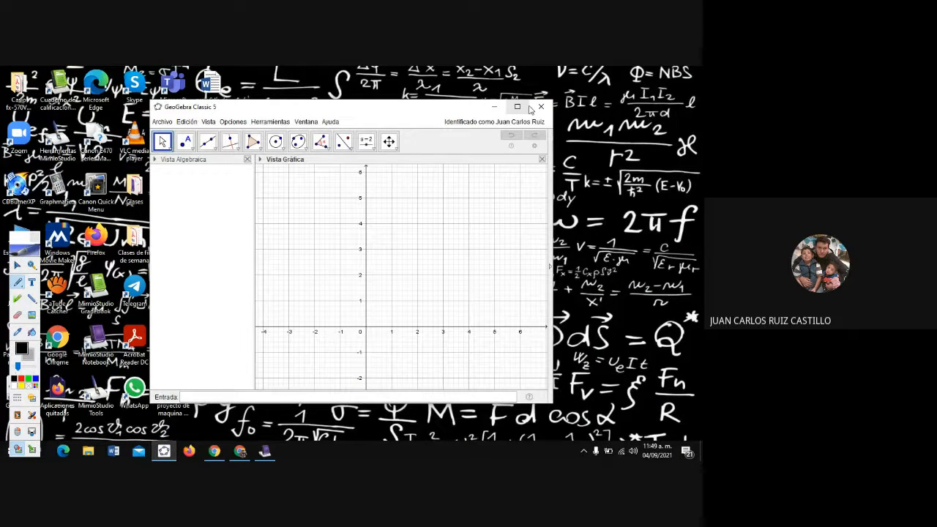
pyautogui.click(517, 106)
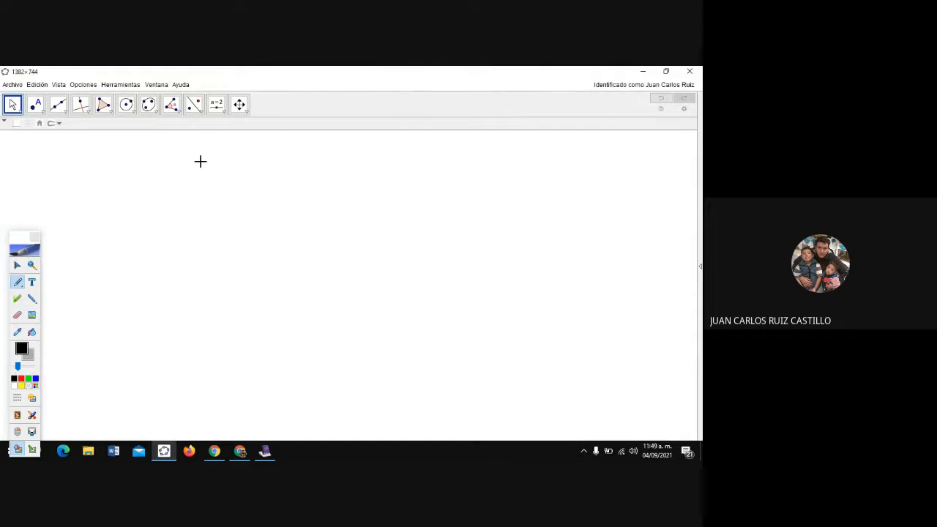
pyautogui.click(59, 86)
pyautogui.click(101, 96)
pyautogui.click(83, 88)
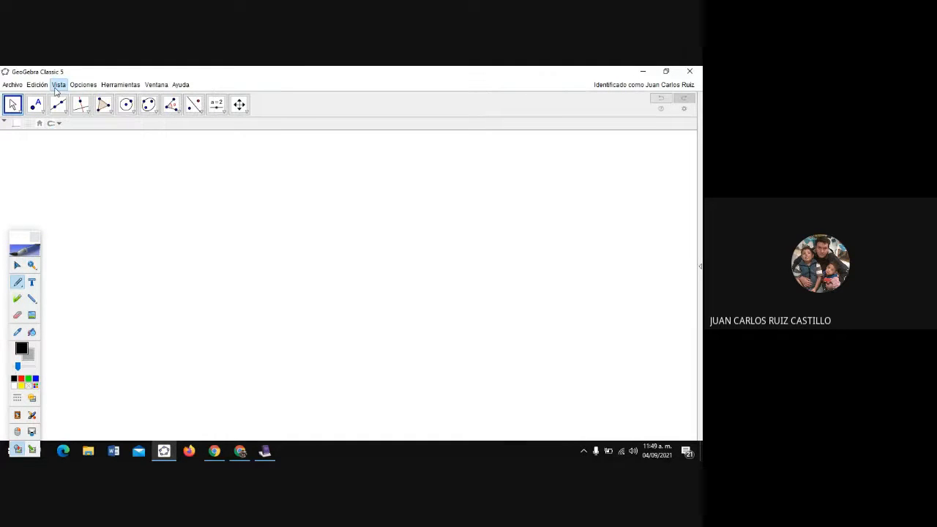
pyautogui.click(58, 85)
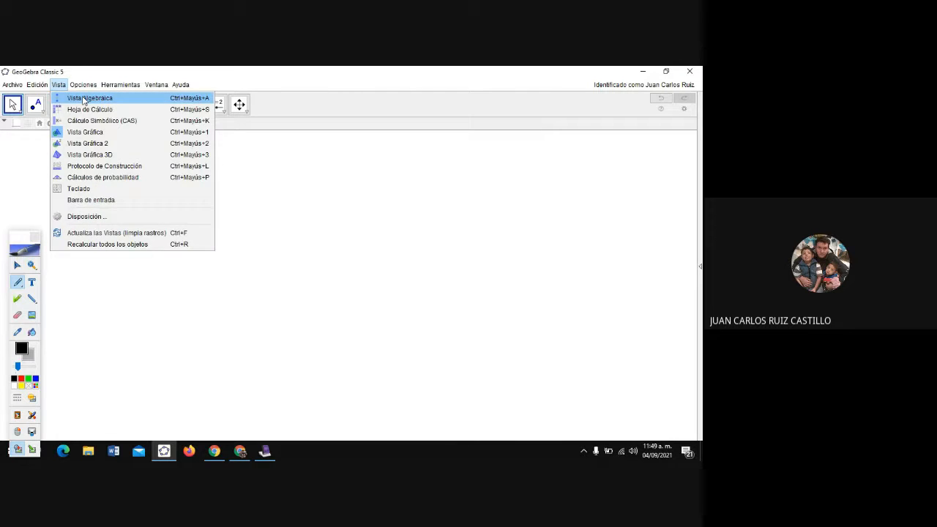
pyautogui.click(82, 96)
# Move the floating Mimio tools palette to the screen edge and close the extra GeoGebra window.
pyautogui.moveTo(28, 242); pyautogui.dragTo(20, 213)
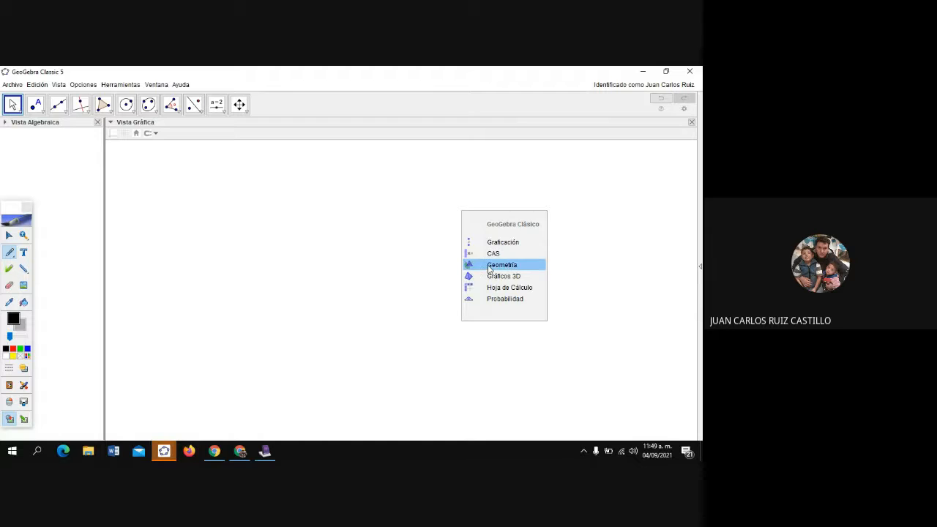
pyautogui.click(164, 451)
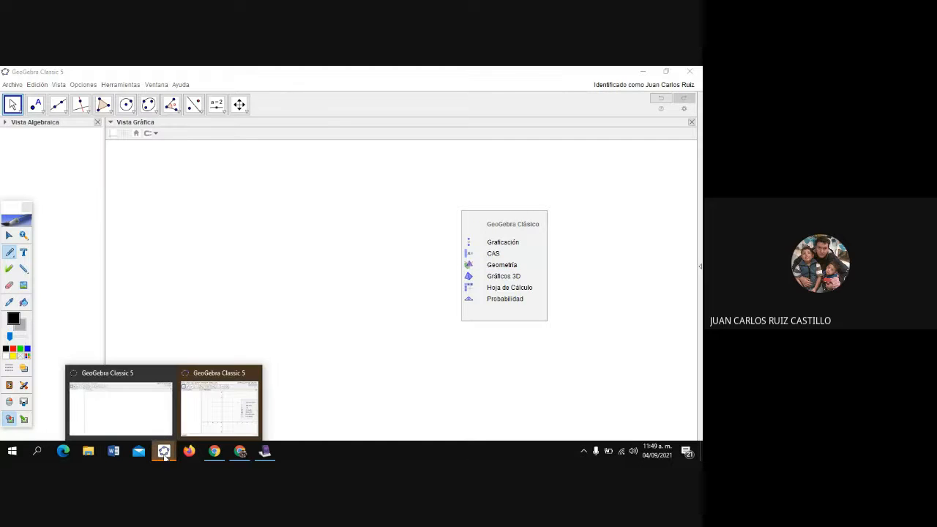
pyautogui.click(253, 373)
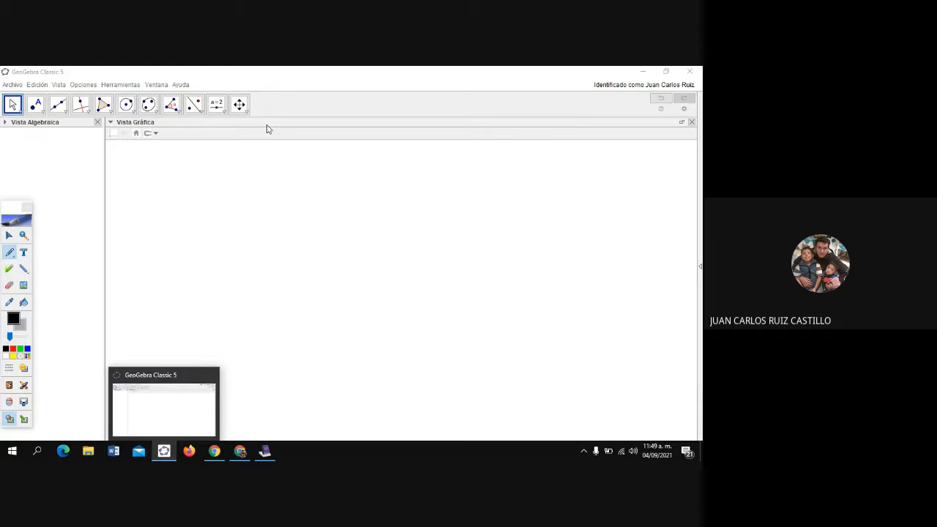
# Place three points A, B and C at about (11.6, 5.06), (10.62, 3.16) and (13.14, 3.22).
pyautogui.click(32, 107)
pyautogui.click(45, 125)
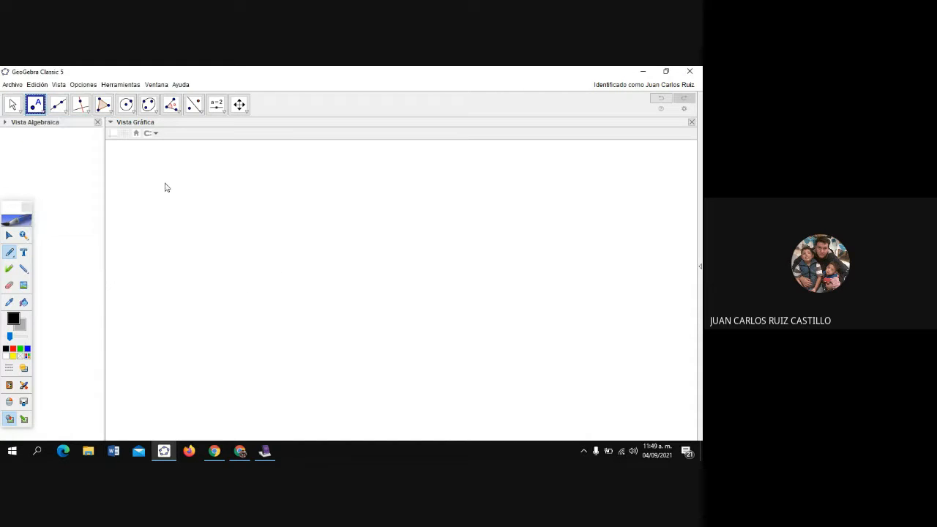
pyautogui.click(513, 171)
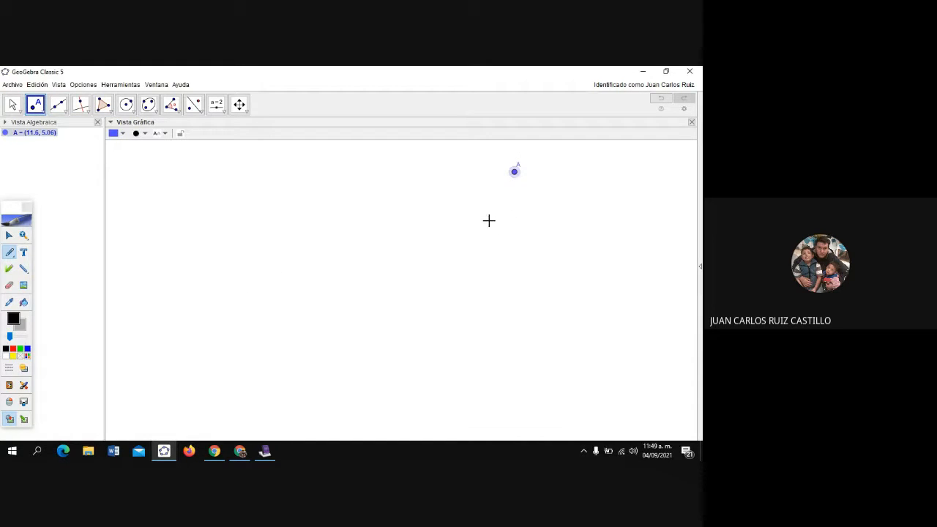
pyautogui.click(489, 221)
pyautogui.click(554, 219)
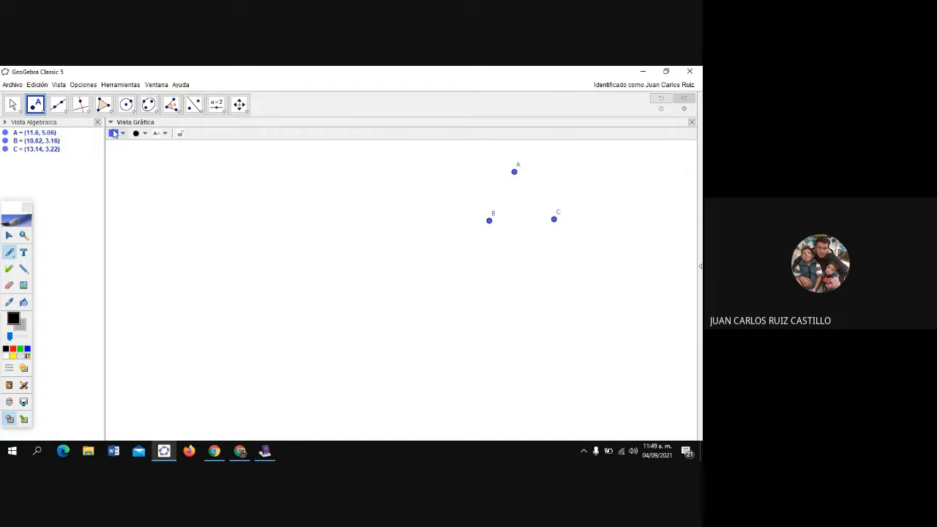
# Join points B, A and C with three segments to form triangle ABC.
pyautogui.click(59, 105)
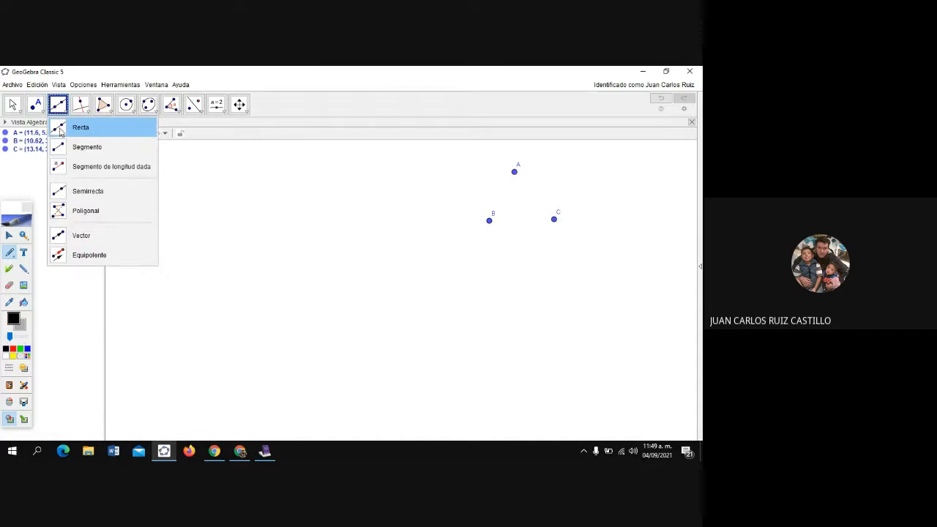
pyautogui.click(81, 152)
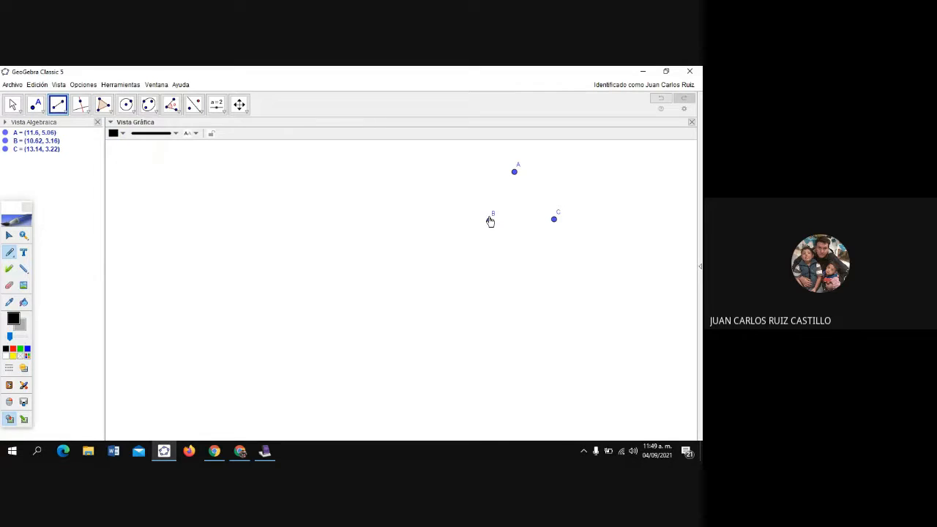
pyautogui.click(489, 221)
pyautogui.click(514, 173)
pyautogui.click(515, 173)
pyautogui.click(555, 220)
pyautogui.click(555, 220)
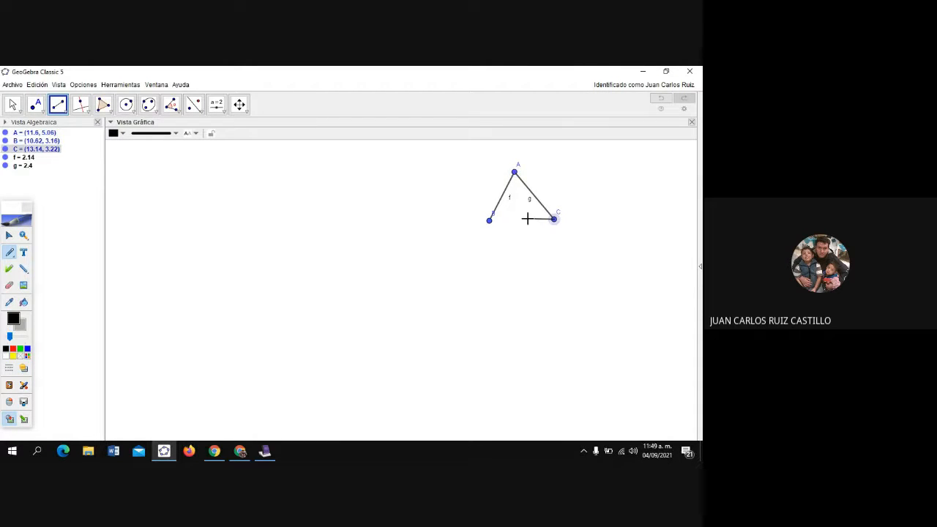
pyautogui.click(489, 222)
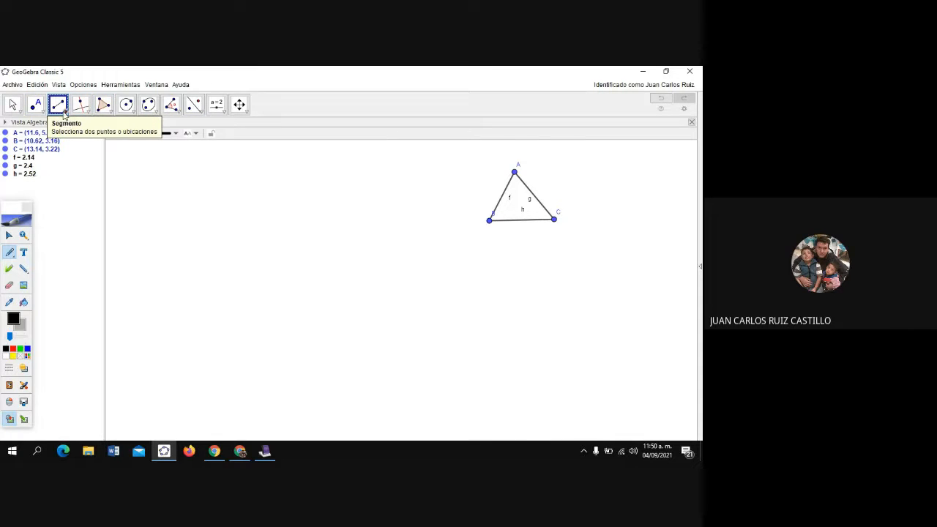
# Draw a line below the triangle through points at about (-1.42, -0.84) and (7.6, -0.86), and hide the second point E.
pyautogui.click(64, 110)
pyautogui.click(65, 128)
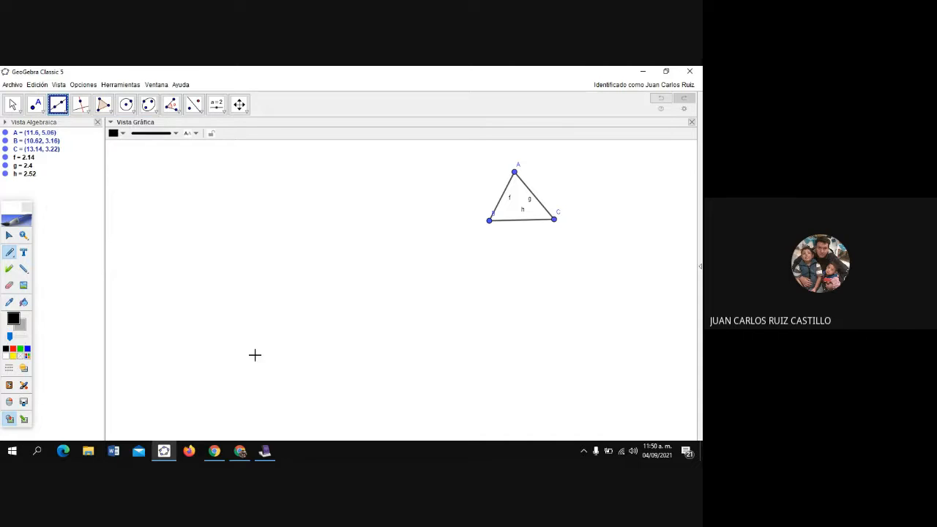
pyautogui.click(179, 323)
pyautogui.click(410, 324)
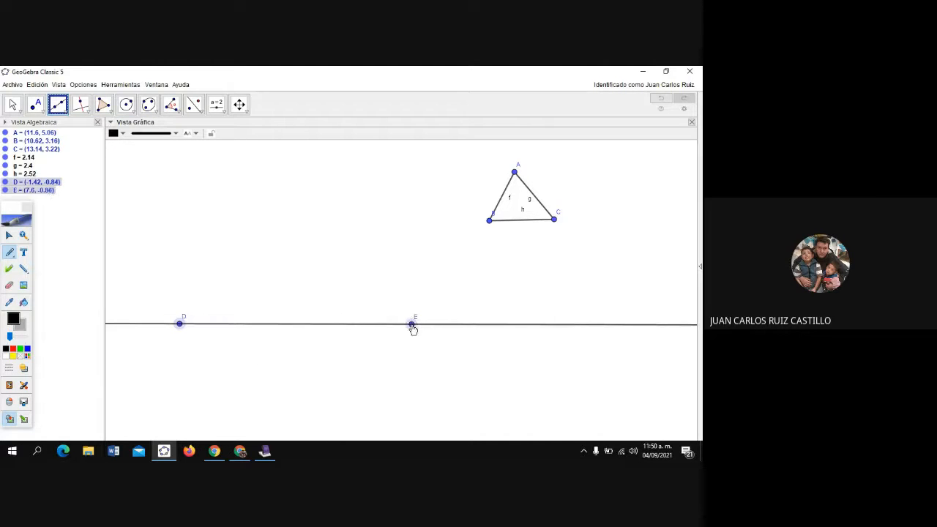
pyautogui.rightClick(412, 325)
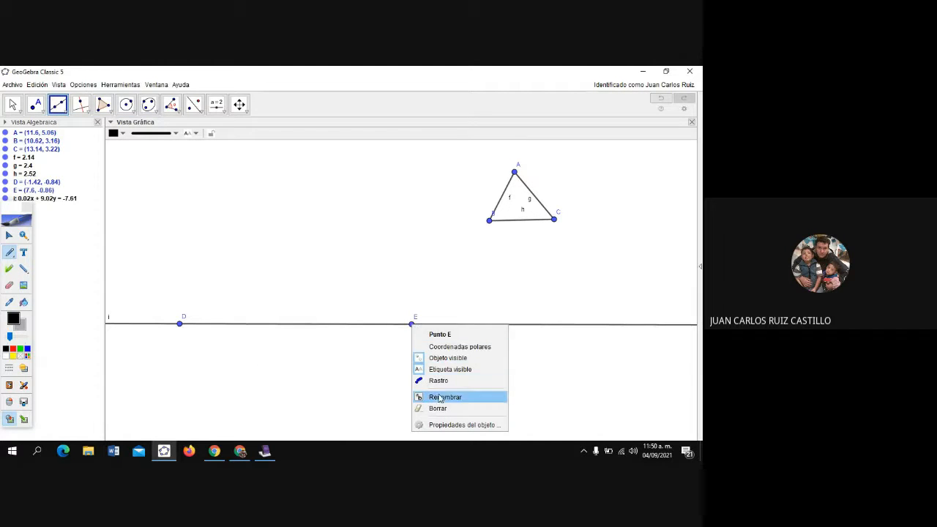
pyautogui.click(448, 357)
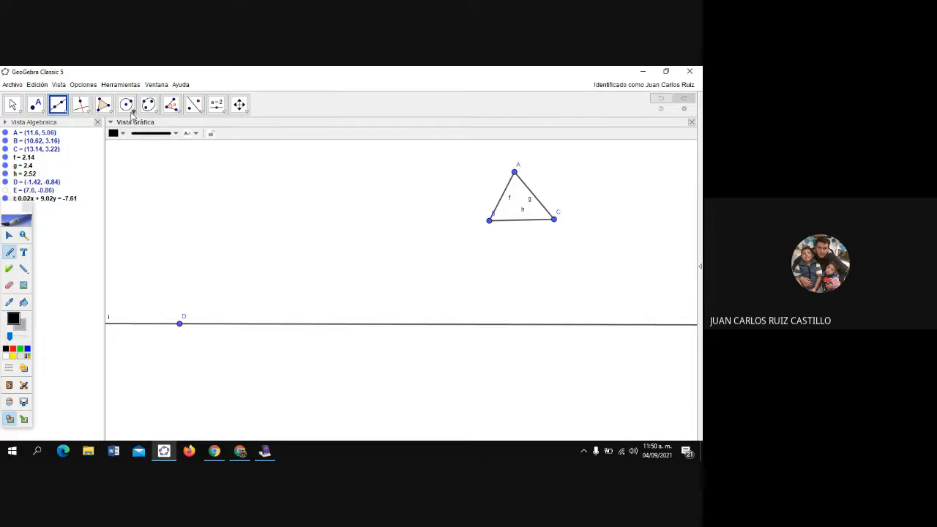
# Draw a Compás circle with radius BC centred on D, and mark its intersection with the line on the far side from i's label.
pyautogui.click(131, 110)
pyautogui.click(148, 166)
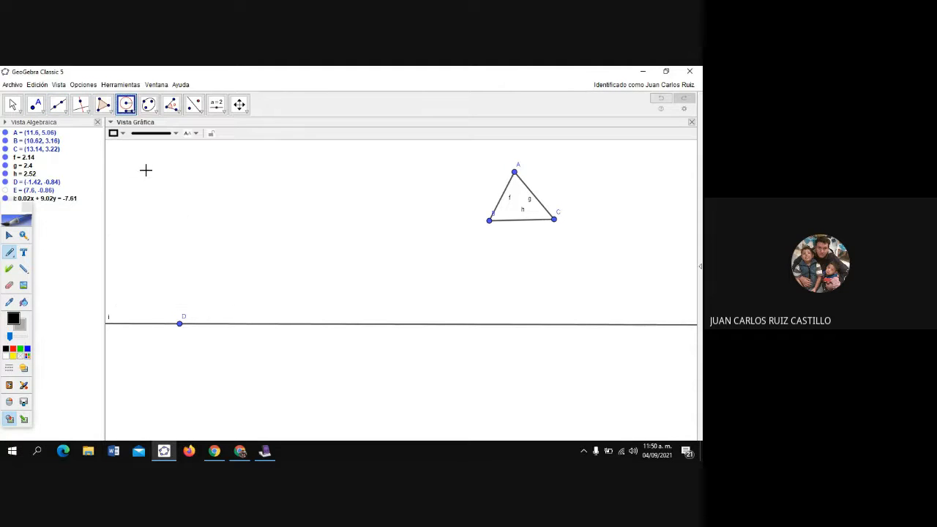
pyautogui.click(489, 221)
pyautogui.click(556, 221)
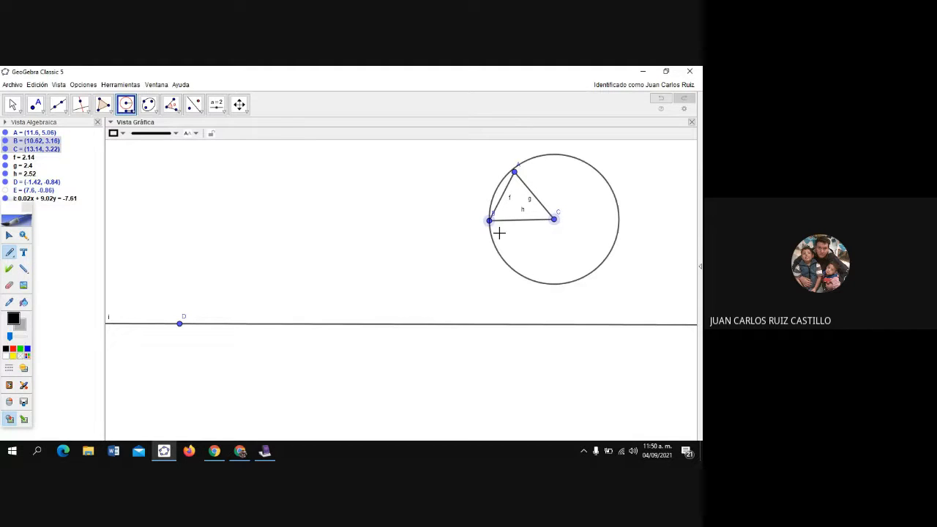
pyautogui.click(180, 324)
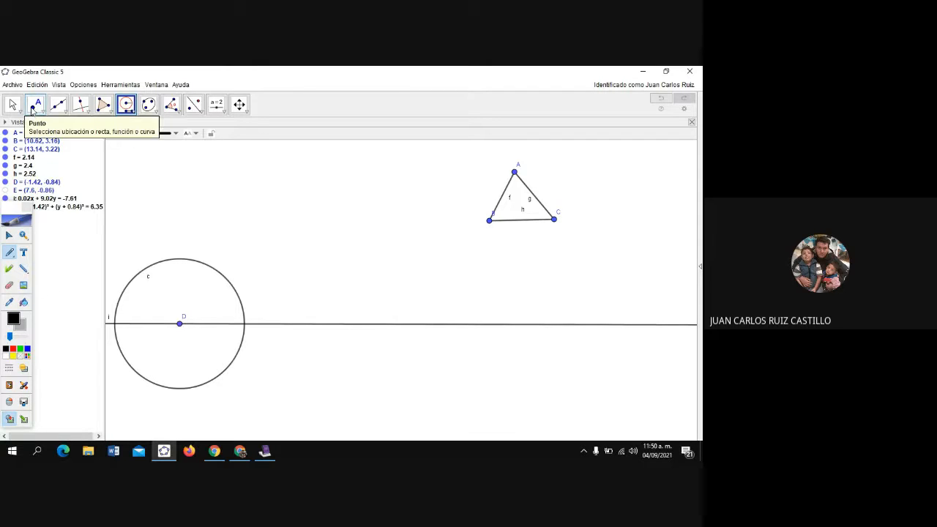
pyautogui.click(35, 104)
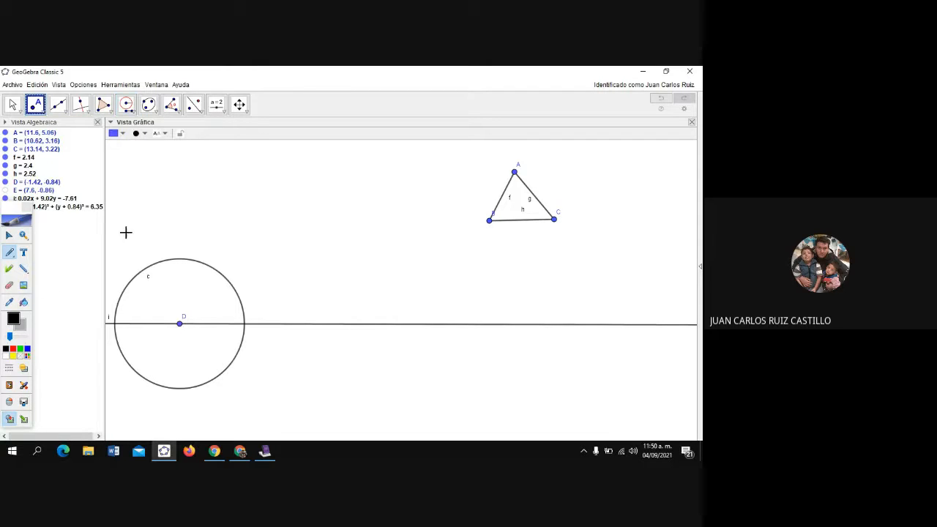
pyautogui.click(245, 324)
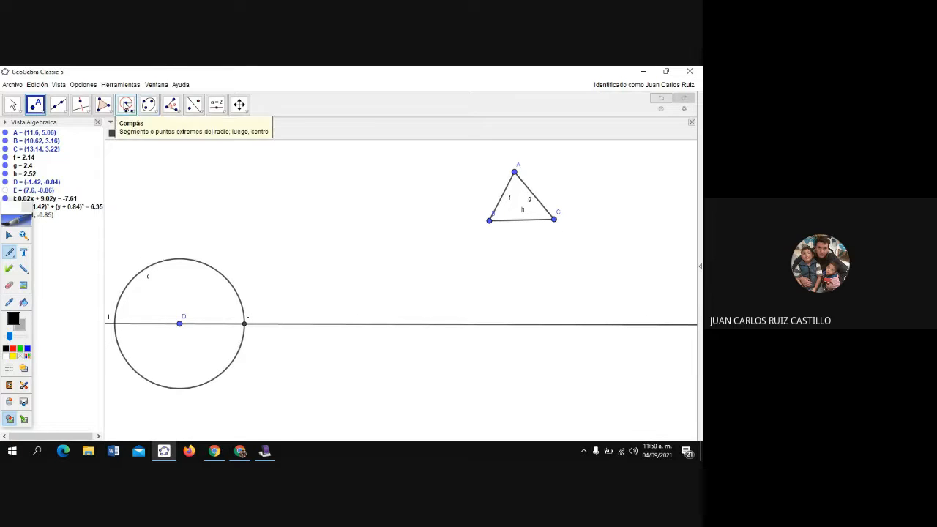
# Draw a Compás circle with radius CA centred on point F.
pyautogui.click(126, 105)
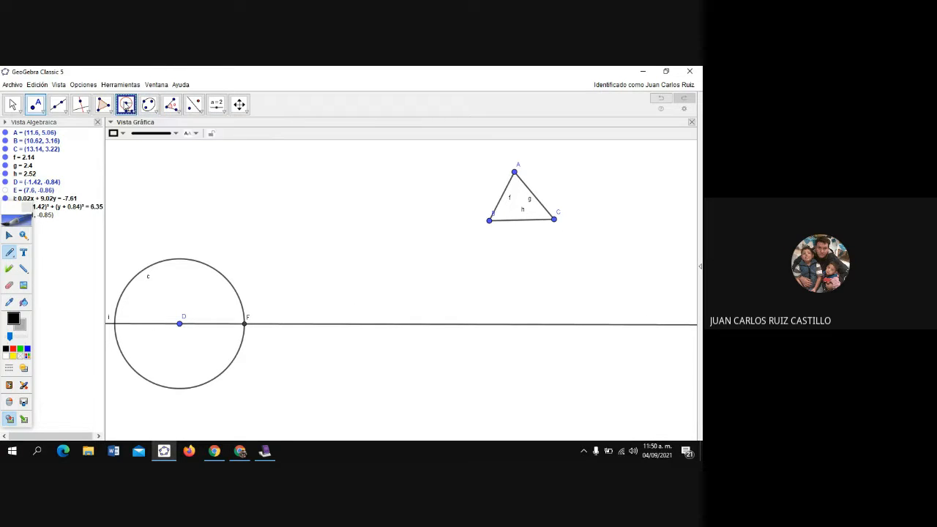
pyautogui.click(555, 219)
pyautogui.click(514, 173)
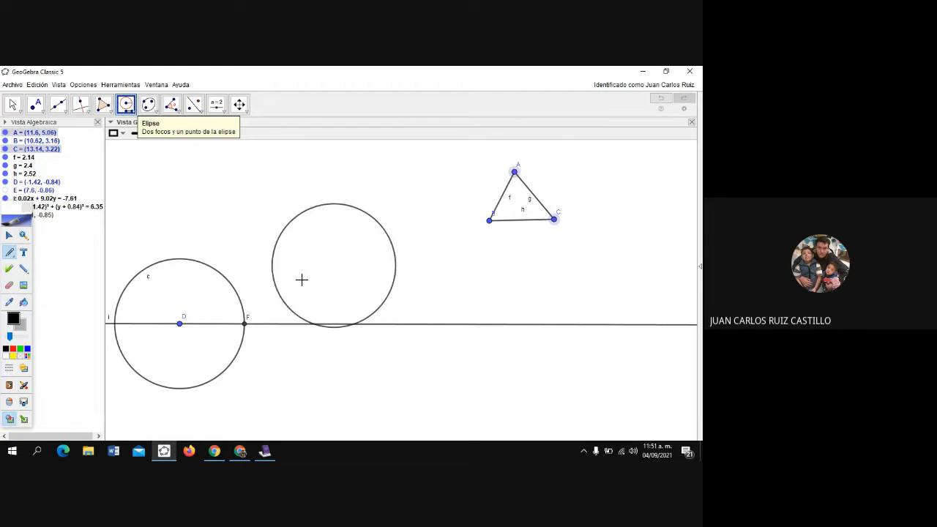
pyautogui.click(244, 324)
pyautogui.click(244, 324)
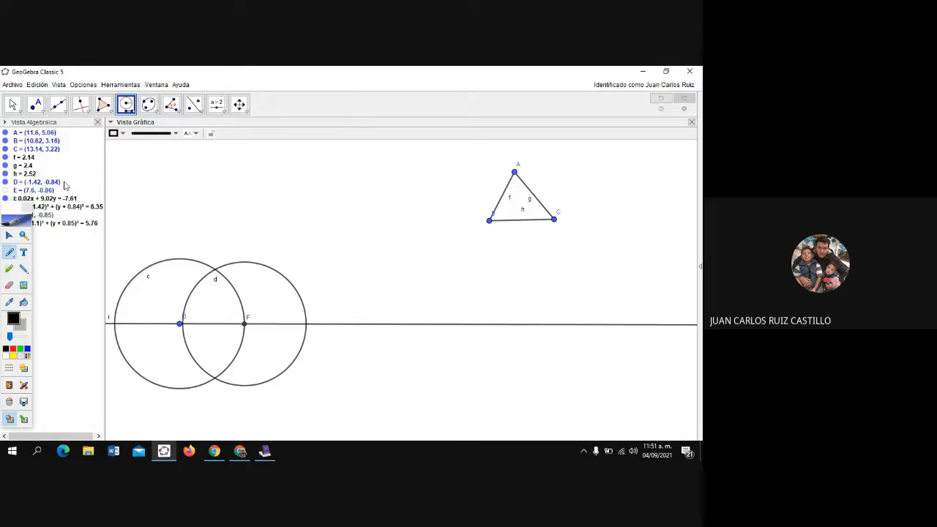
# Draw a Compás circle with radius AB centred on D and mark its intersection above the line with the circle around F.
pyautogui.click(489, 220)
pyautogui.click(514, 174)
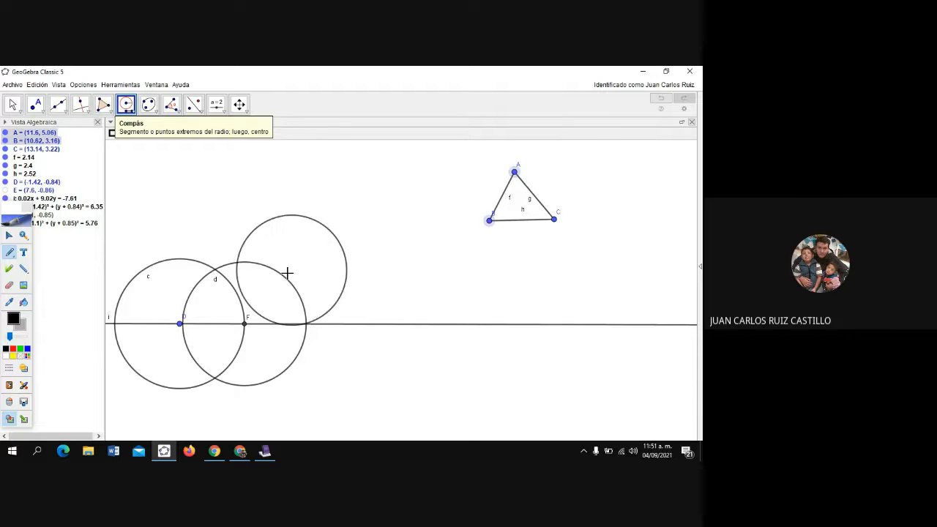
pyautogui.click(179, 324)
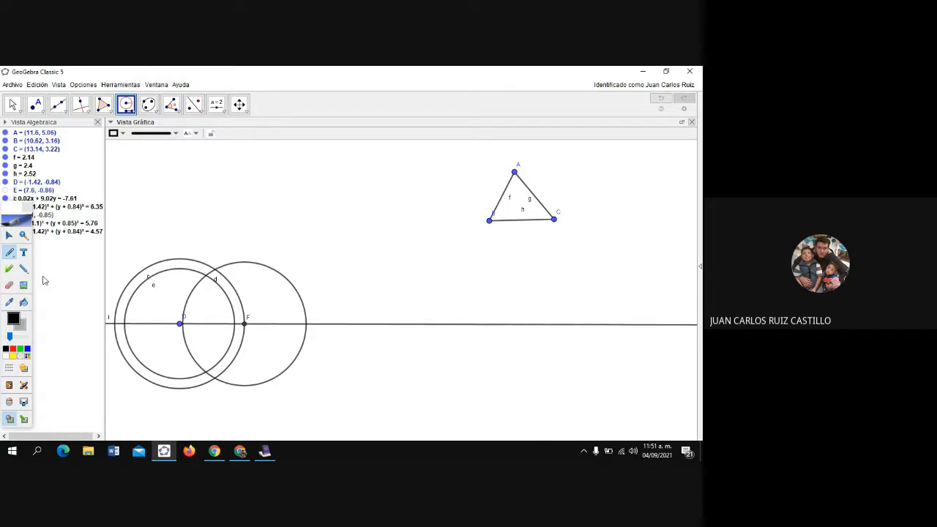
pyautogui.click(36, 104)
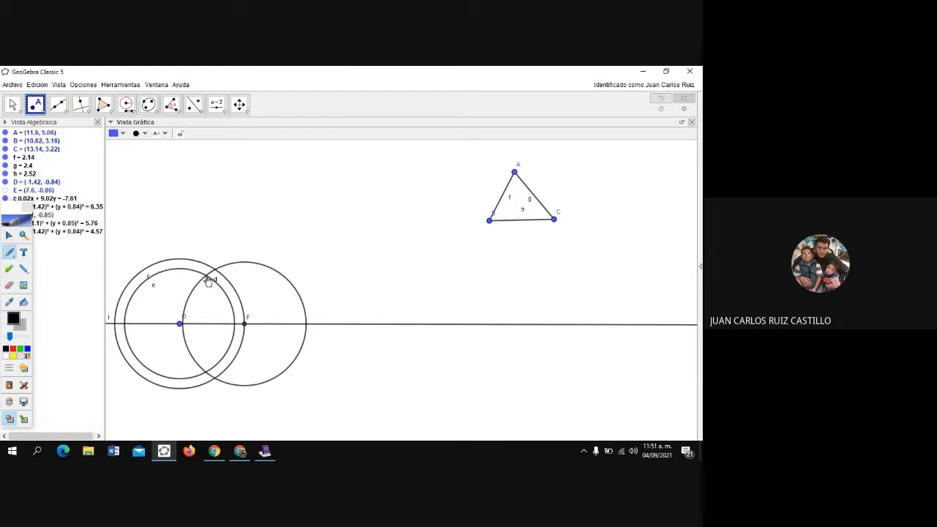
pyautogui.click(207, 276)
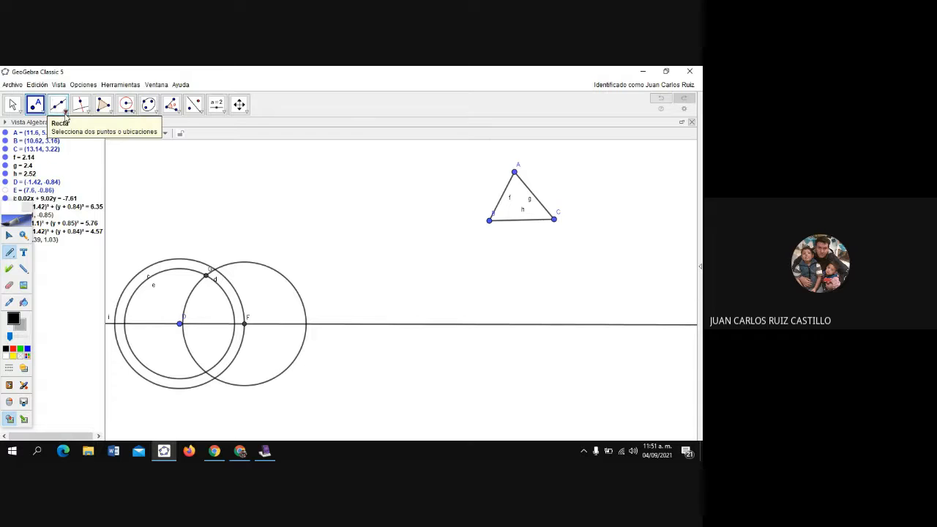
# Connect points D, G and F with segments DG, GF and DF to form the copied triangle.
pyautogui.click(65, 114)
pyautogui.click(84, 144)
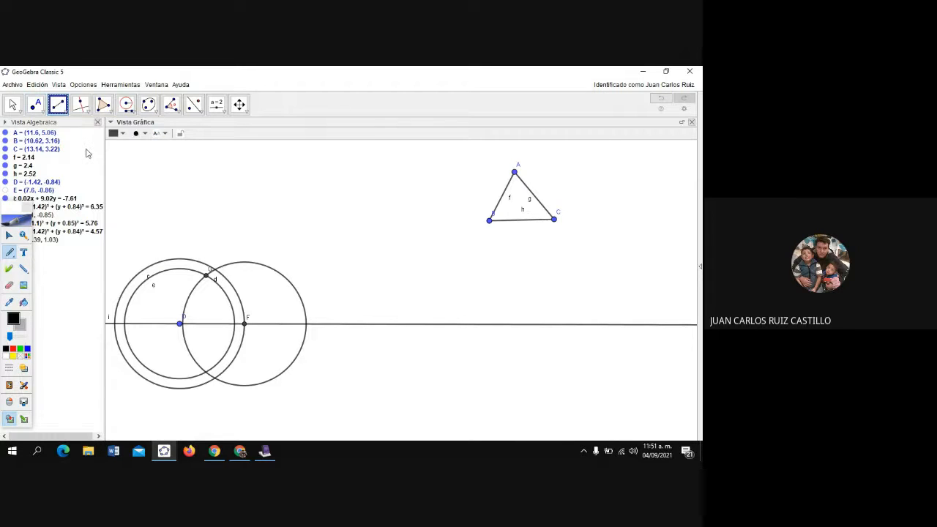
pyautogui.click(179, 324)
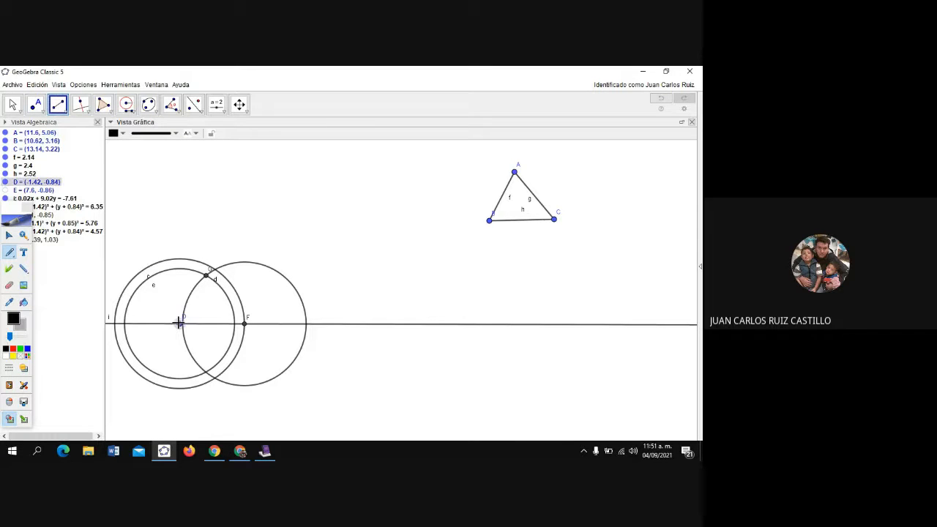
pyautogui.click(206, 277)
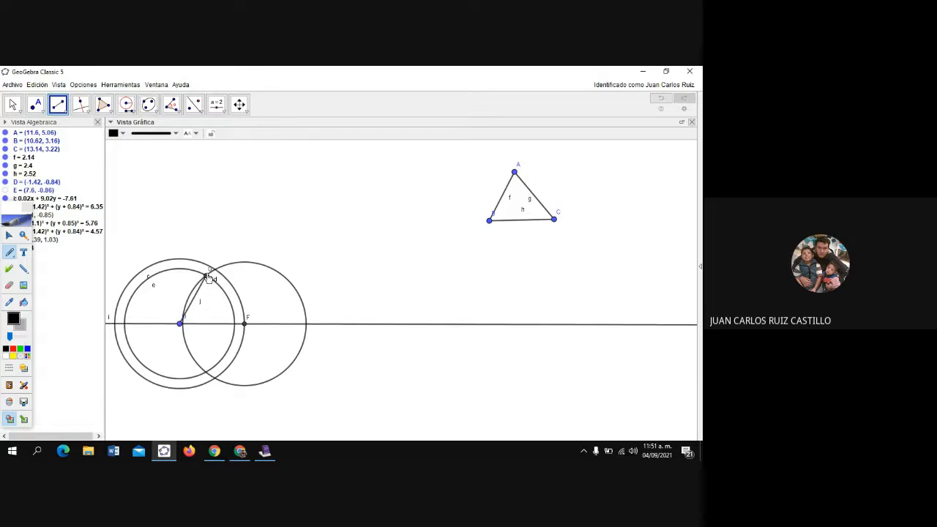
pyautogui.click(207, 277)
pyautogui.click(245, 326)
pyautogui.moveTo(3, 209); pyautogui.dragTo(107, 171)
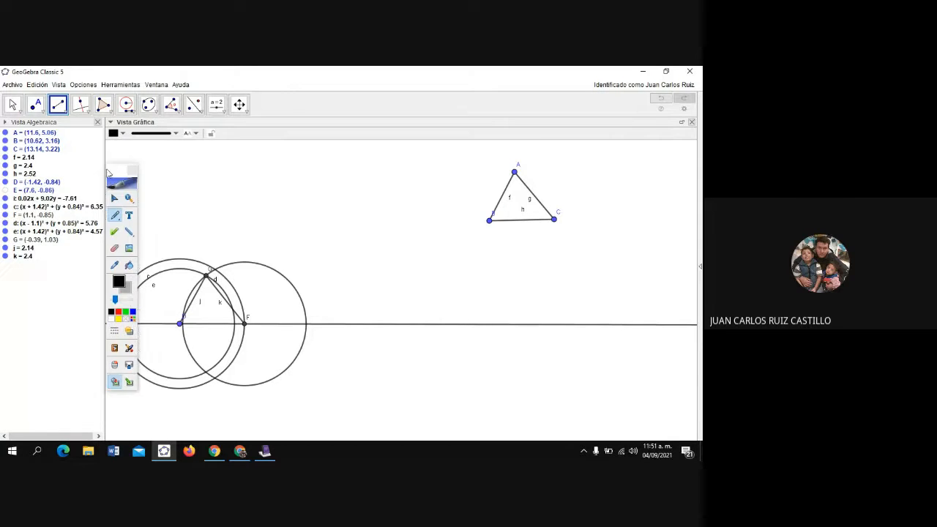
pyautogui.click(180, 323)
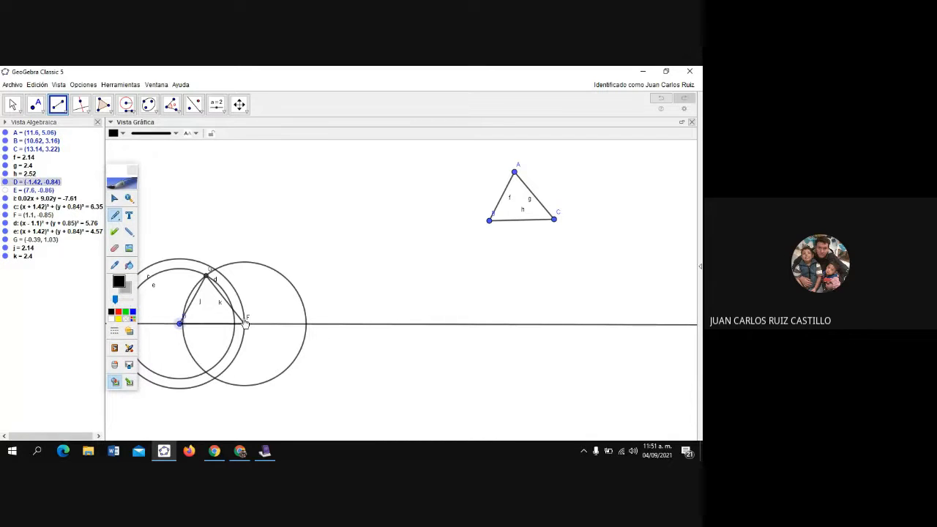
pyautogui.click(246, 325)
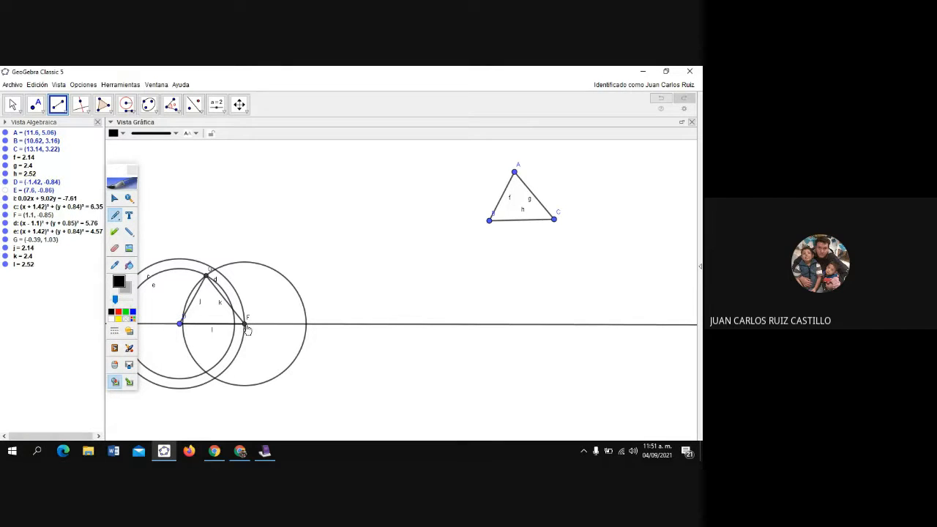
# Enable the Intersecciones acotadas option for intersection points F and G in their object properties.
pyautogui.rightClick(247, 325)
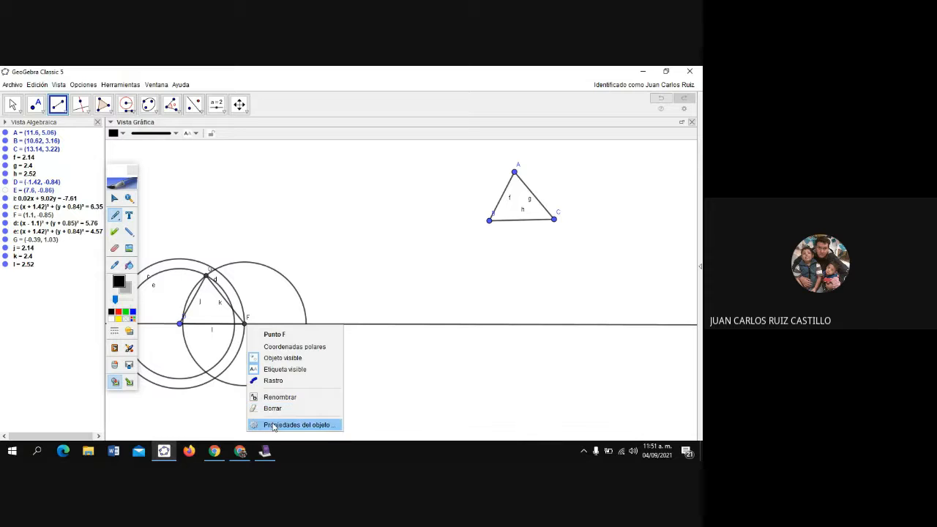
pyautogui.click(271, 423)
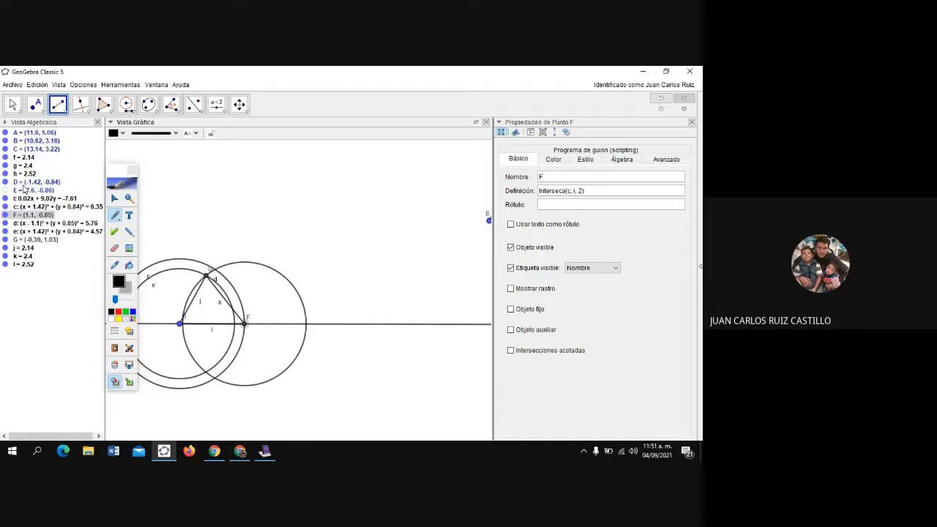
pyautogui.click(513, 350)
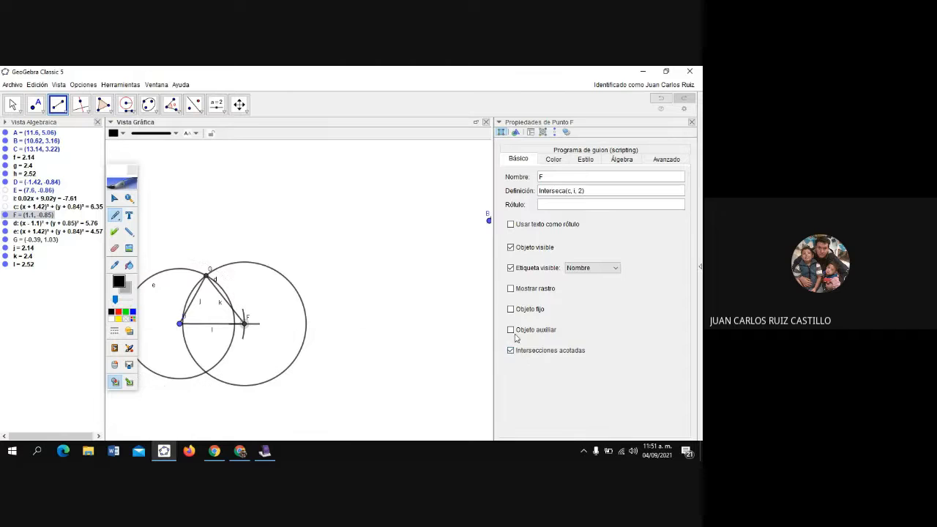
pyautogui.click(692, 123)
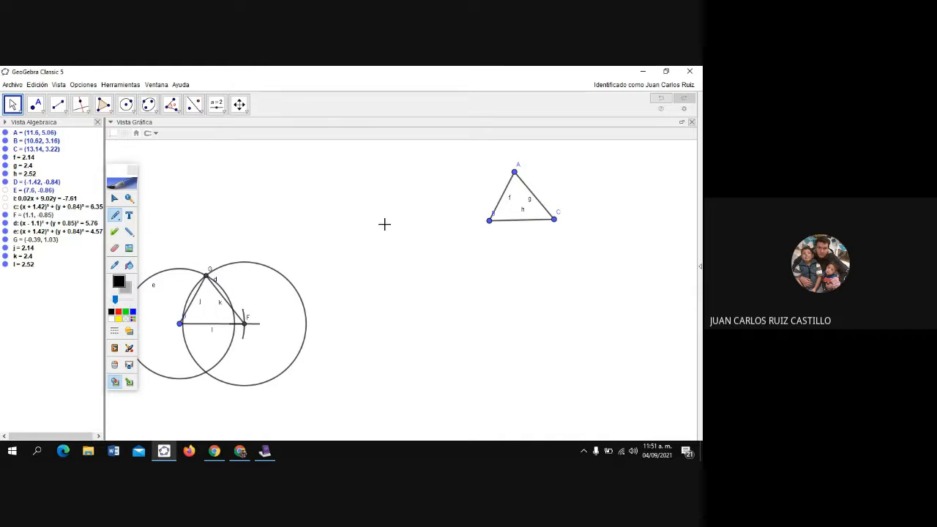
pyautogui.rightClick(206, 278)
pyautogui.click(238, 377)
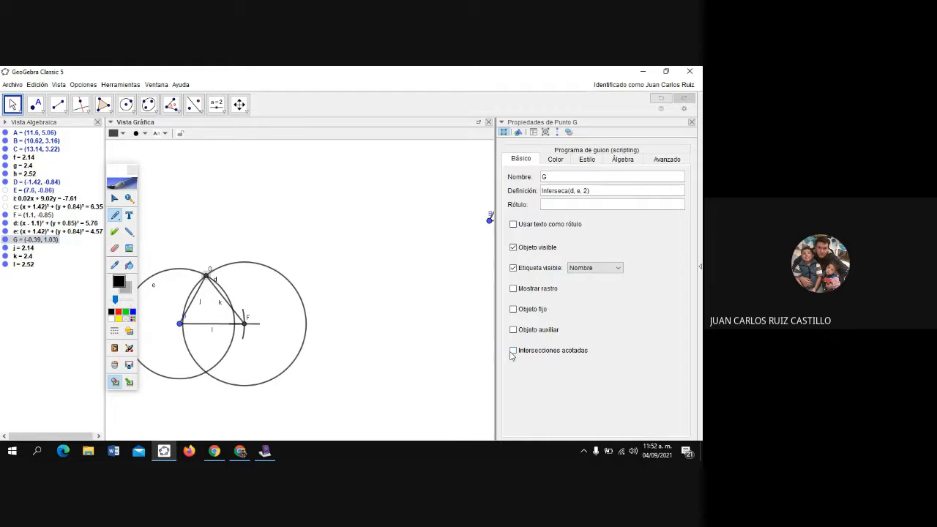
pyautogui.click(513, 350)
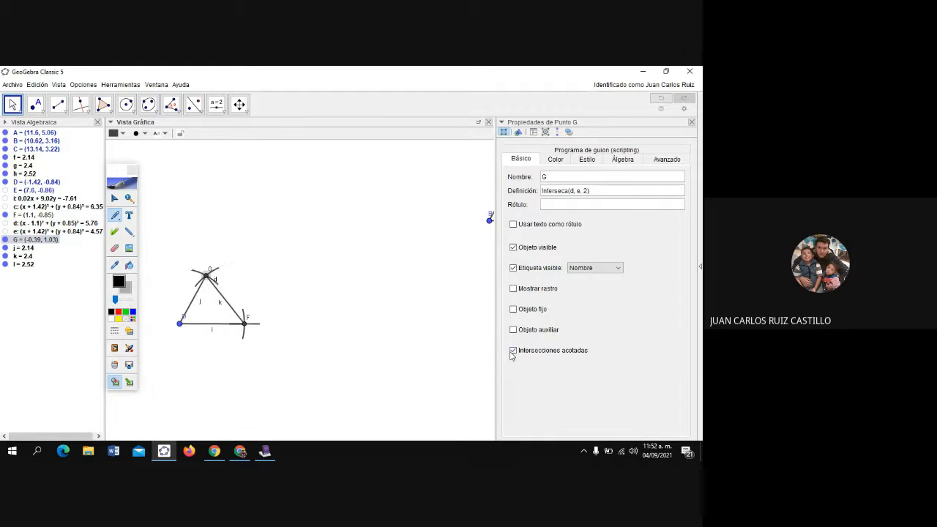
pyautogui.click(691, 122)
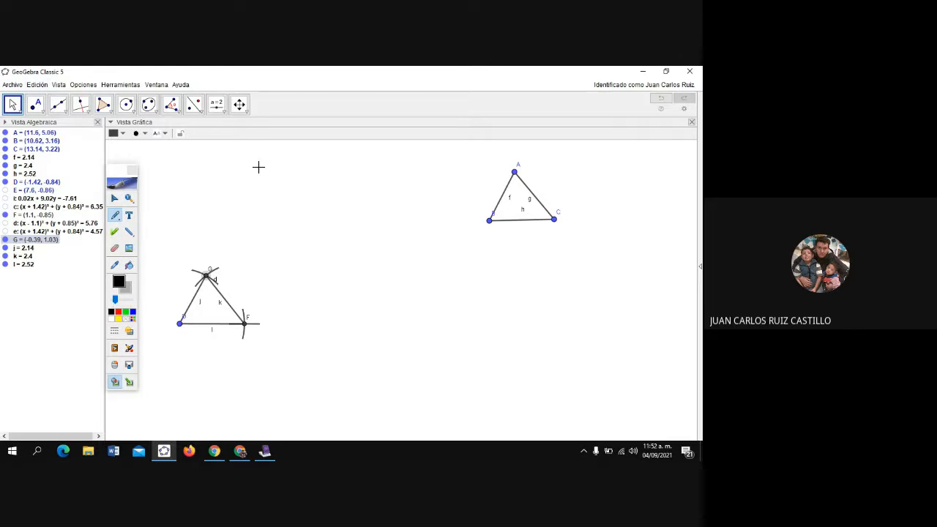
pyautogui.click(152, 144)
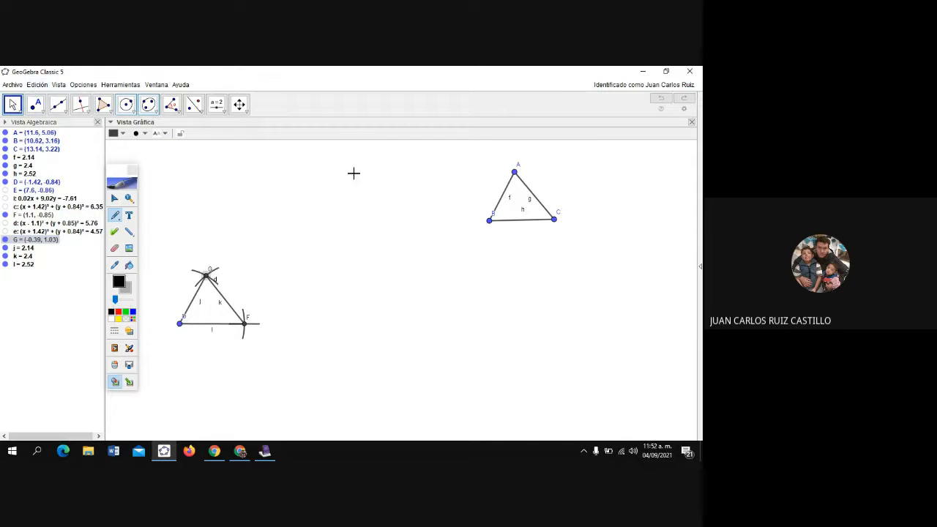
# Undo the construction step by step back to triangle ABC and the line through D, removing the segments, circles and intersection points.
pyautogui.click(664, 100)
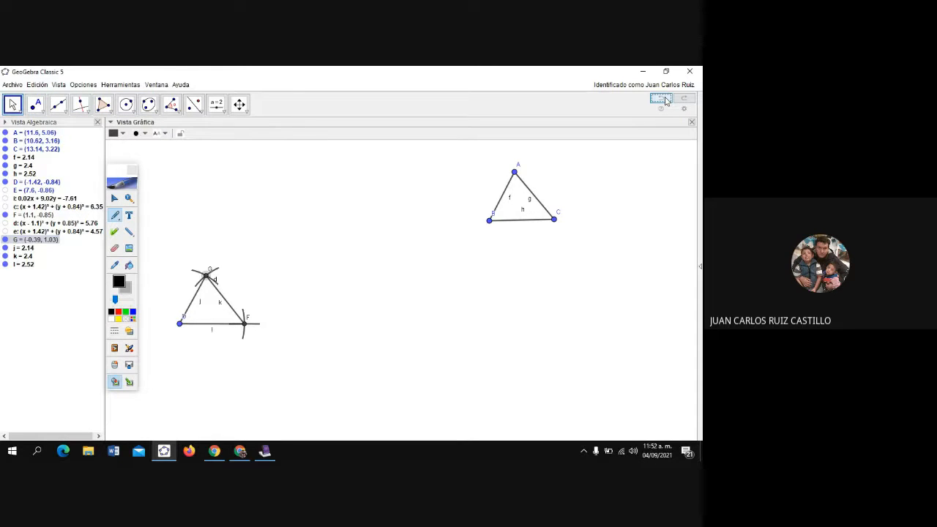
pyautogui.click(664, 100)
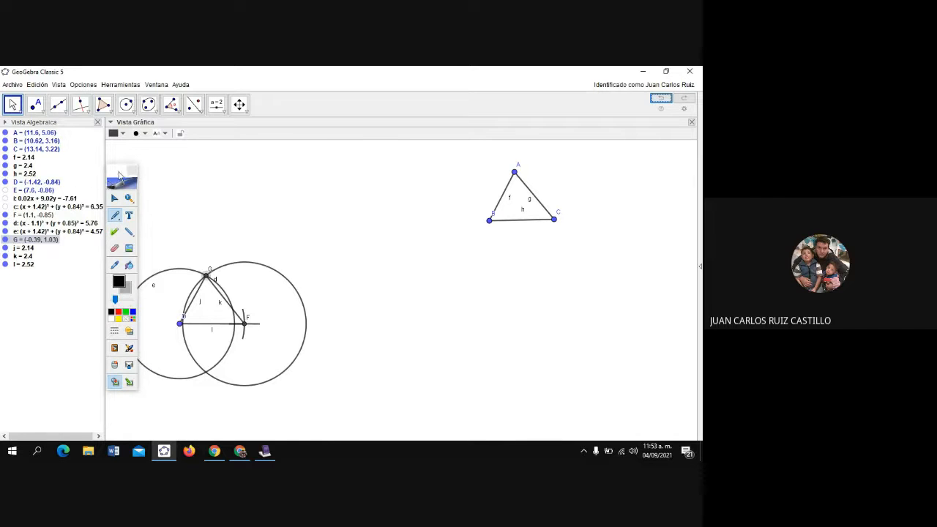
pyautogui.moveTo(121, 175); pyautogui.dragTo(3, 278)
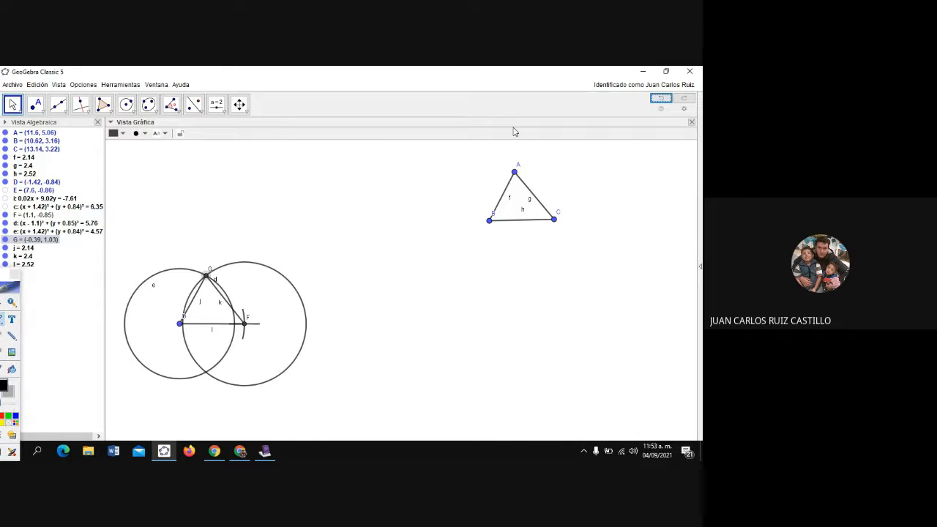
pyautogui.click(666, 101)
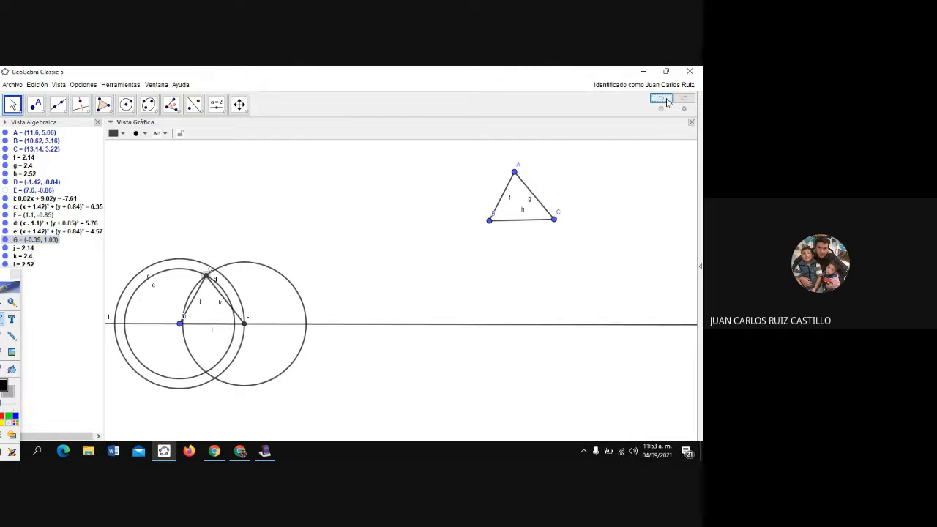
pyautogui.click(665, 100)
pyautogui.click(666, 100)
pyautogui.click(666, 100)
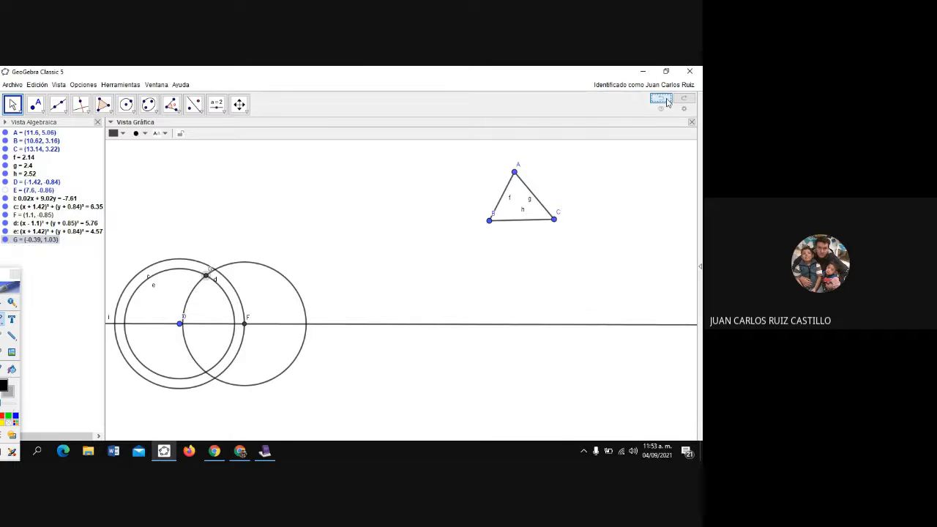
pyautogui.click(665, 100)
pyautogui.click(668, 101)
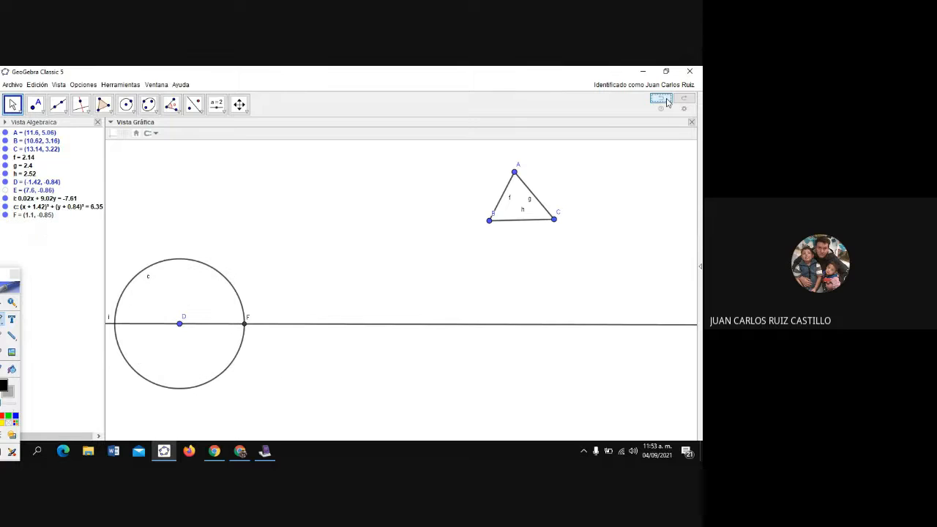
pyautogui.click(667, 102)
pyautogui.click(667, 102)
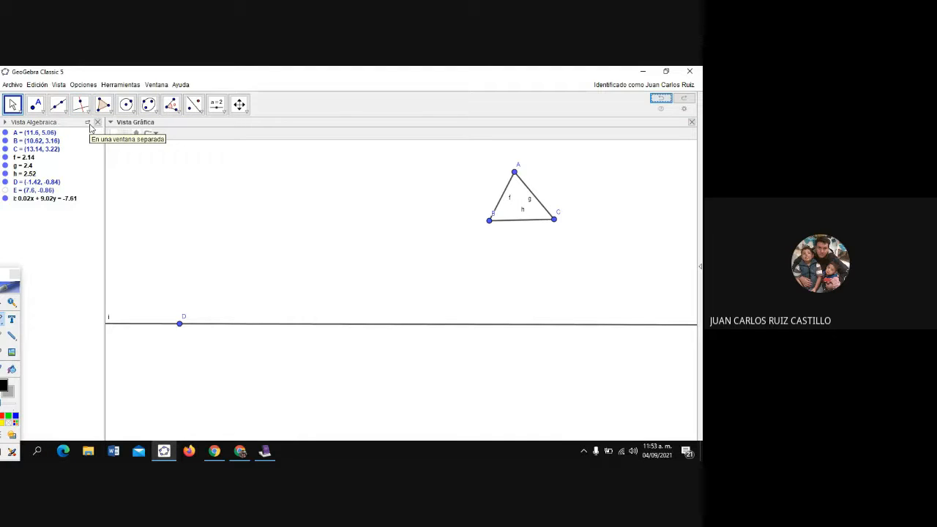
# Redraw the Compás circle with radius BC centred on D and mark F at its intersection with the line, at about (1.1, -0.85).
pyautogui.click(127, 106)
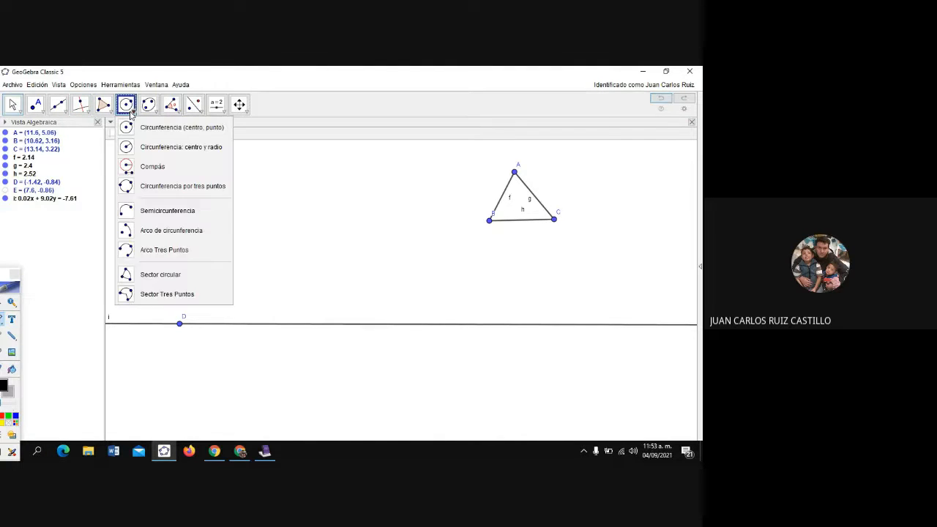
pyautogui.click(155, 173)
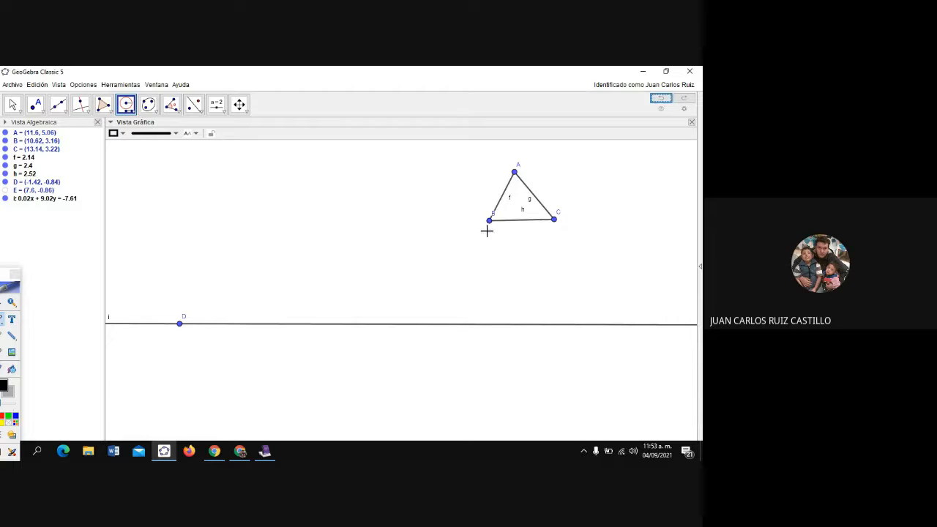
pyautogui.click(489, 221)
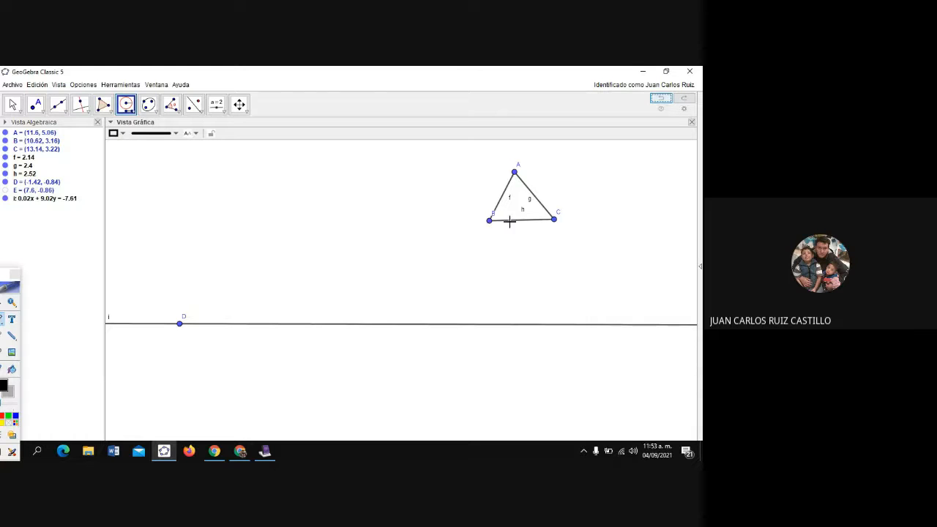
pyautogui.click(555, 221)
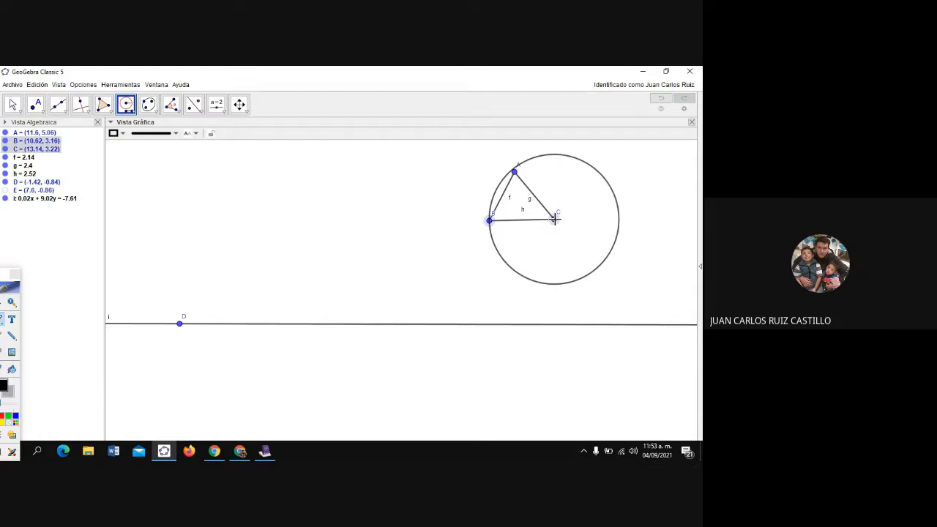
pyautogui.click(180, 325)
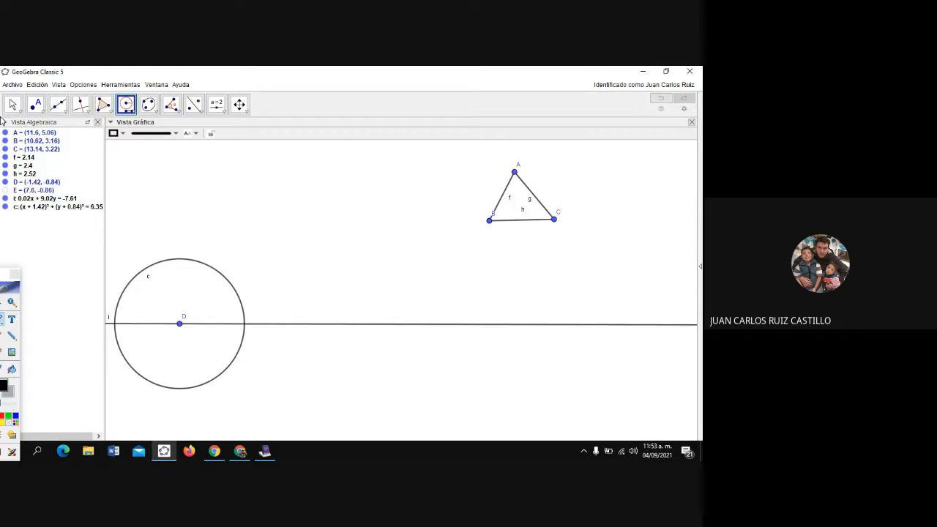
pyautogui.click(35, 104)
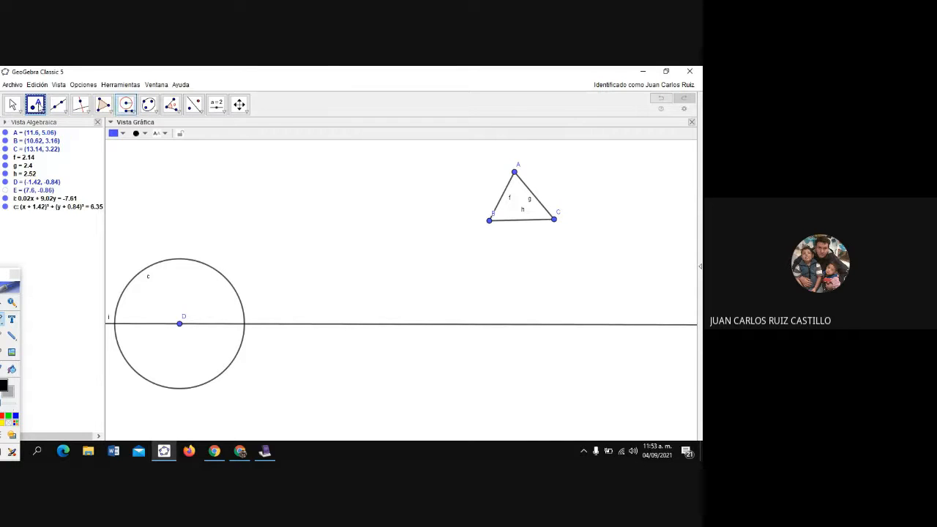
pyautogui.click(244, 326)
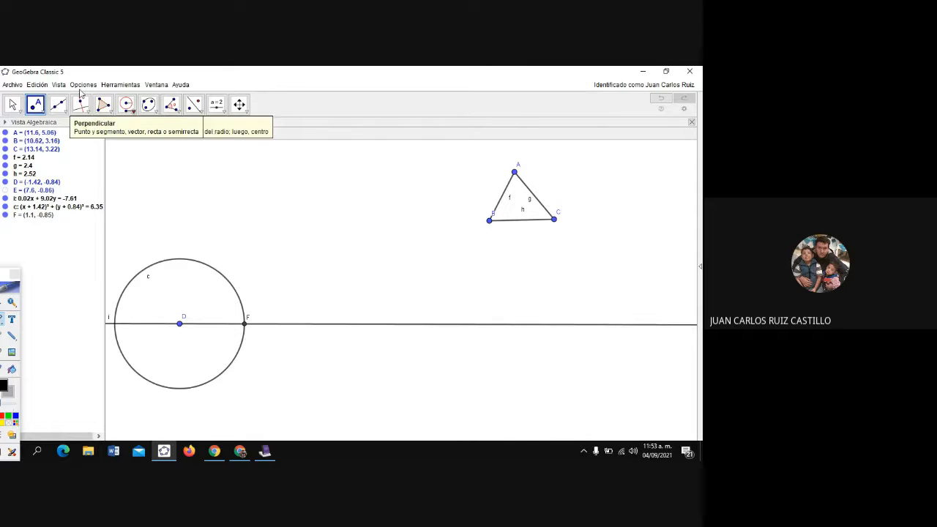
# Redraw the Compás circle with radius CA centred on point F.
pyautogui.click(126, 104)
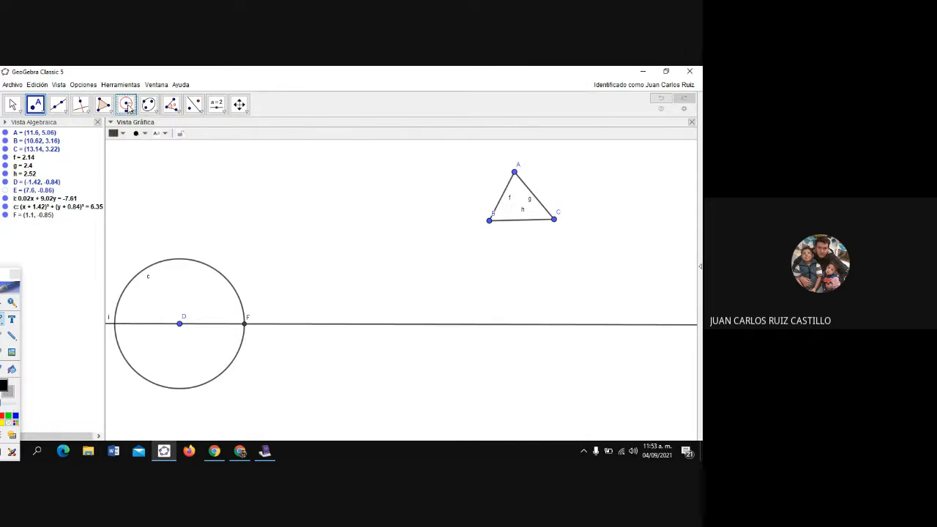
pyautogui.click(556, 221)
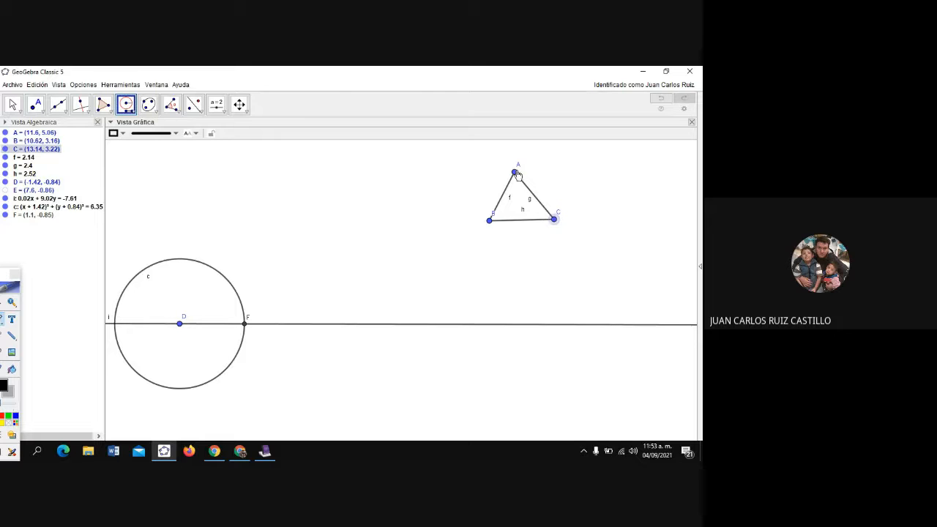
pyautogui.click(515, 174)
pyautogui.click(180, 324)
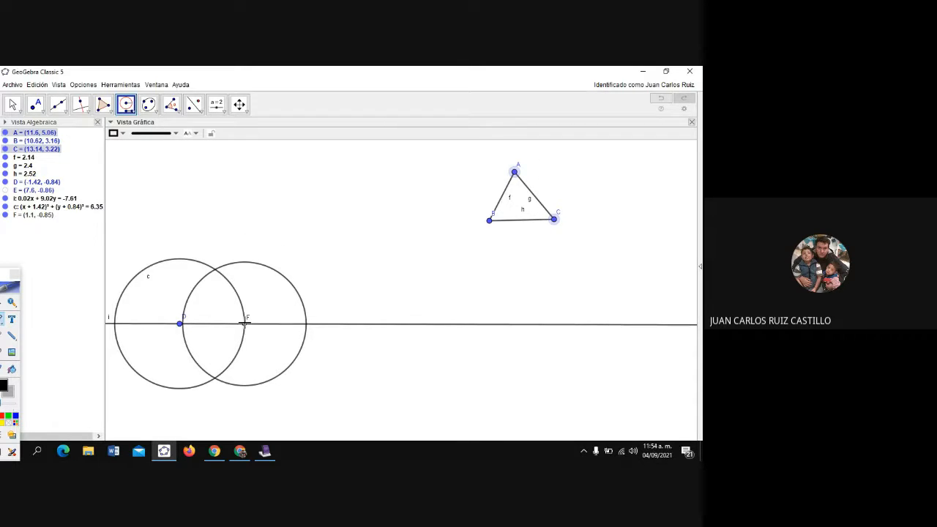
pyautogui.click(244, 325)
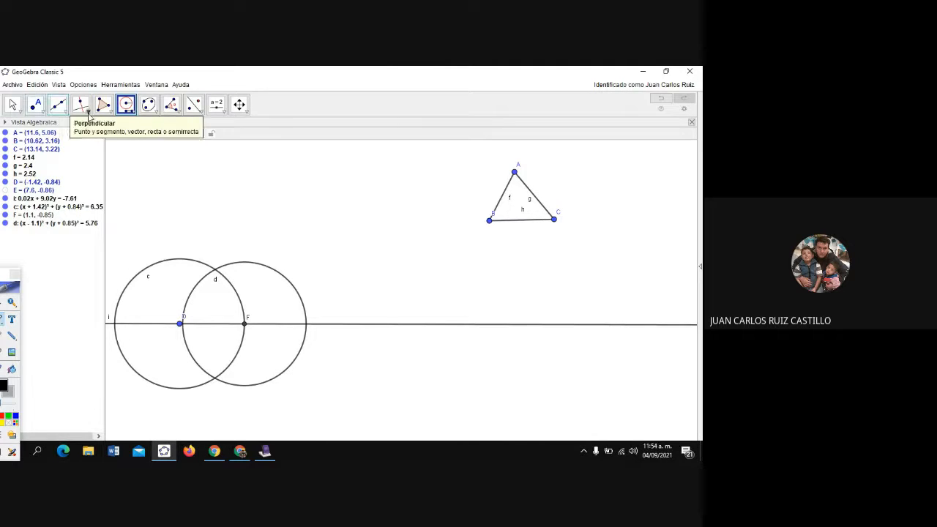
# Draw a Compás circle with radius AB centred on D and mark G where it meets F's circle above the line, at about (-0.39, 1.03).
pyautogui.click(490, 221)
pyautogui.click(514, 173)
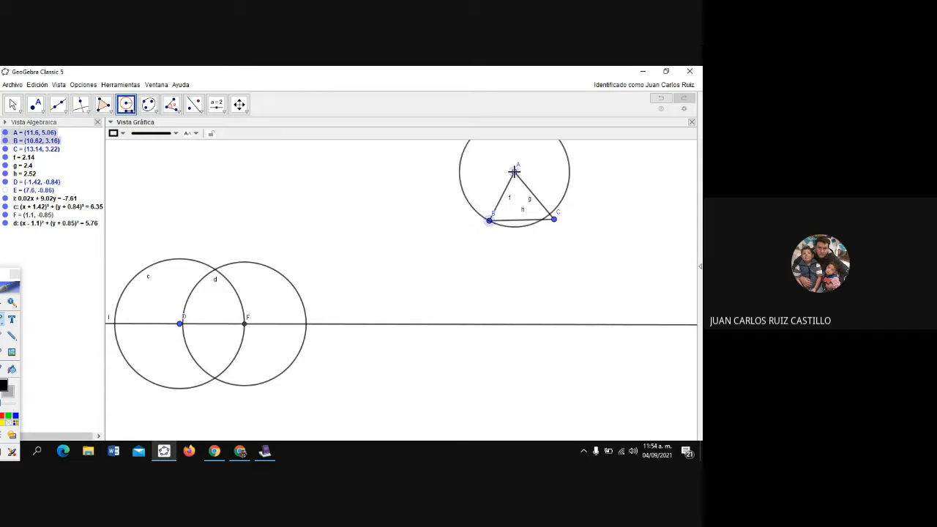
pyautogui.click(180, 325)
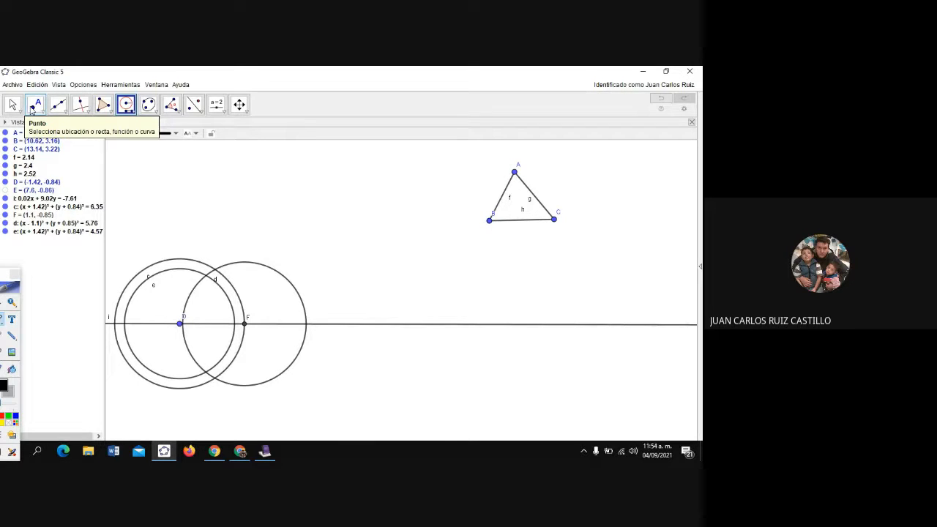
pyautogui.click(36, 104)
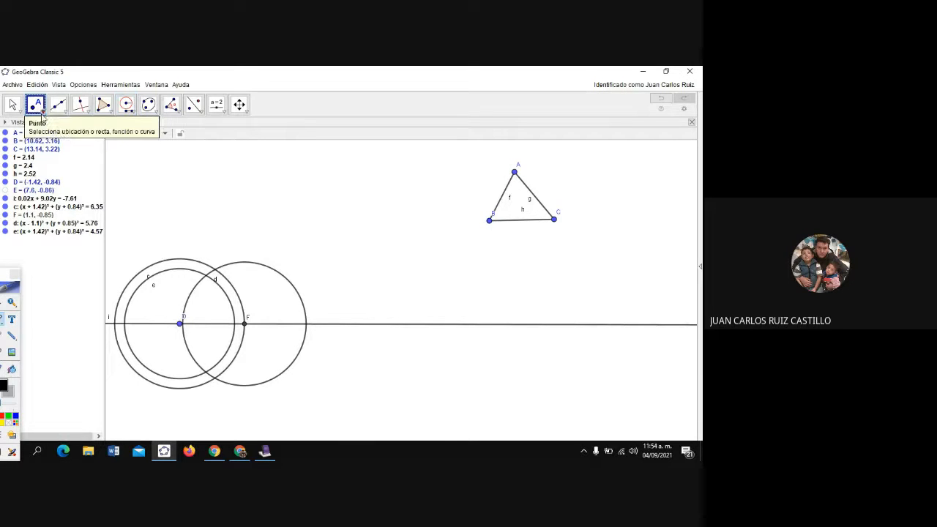
pyautogui.click(207, 277)
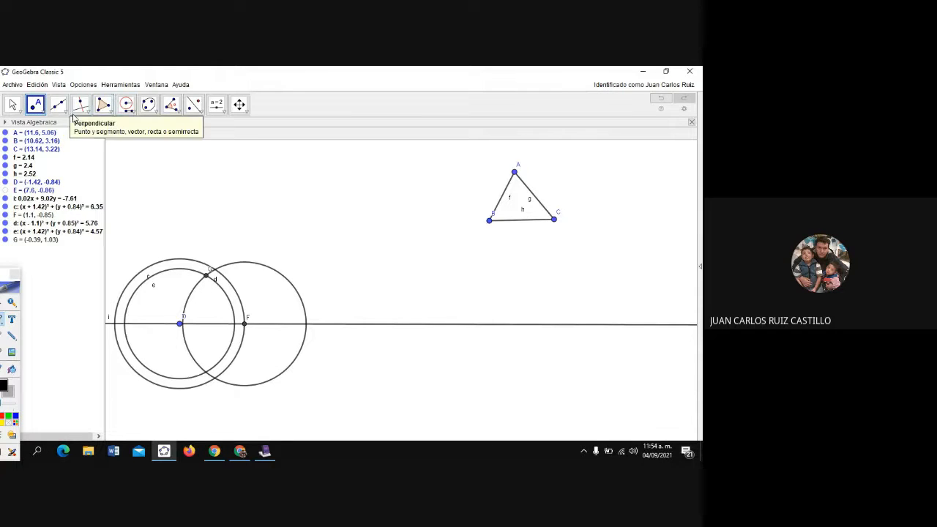
# Draw segments DG, GF and FD to close the copied triangle.
pyautogui.click(85, 110)
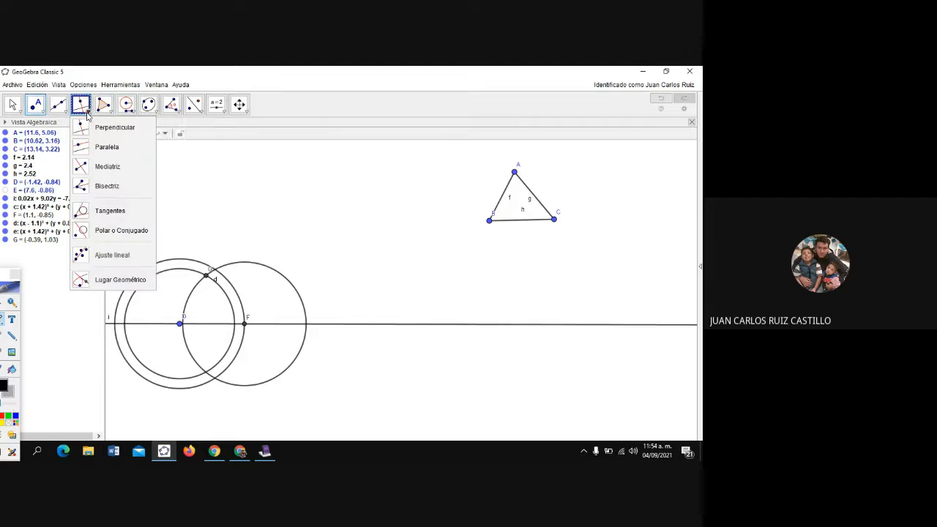
pyautogui.click(60, 104)
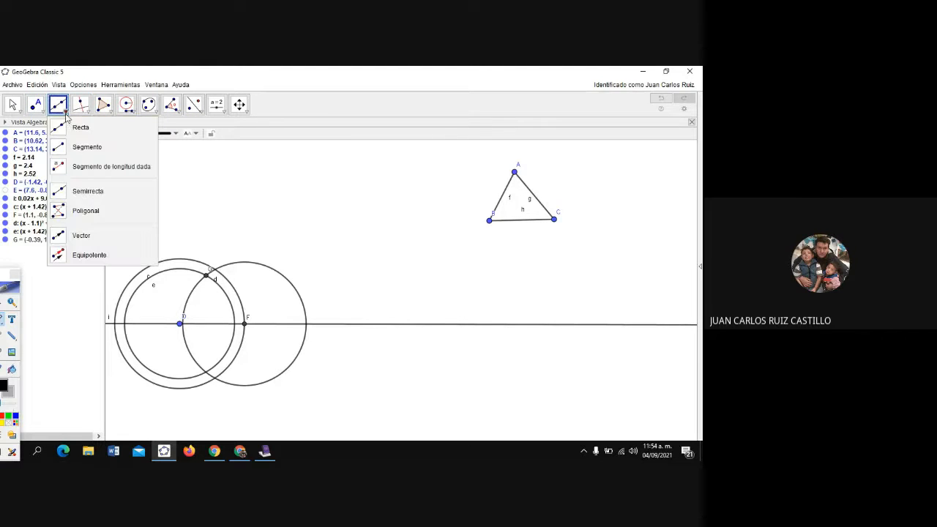
pyautogui.click(72, 145)
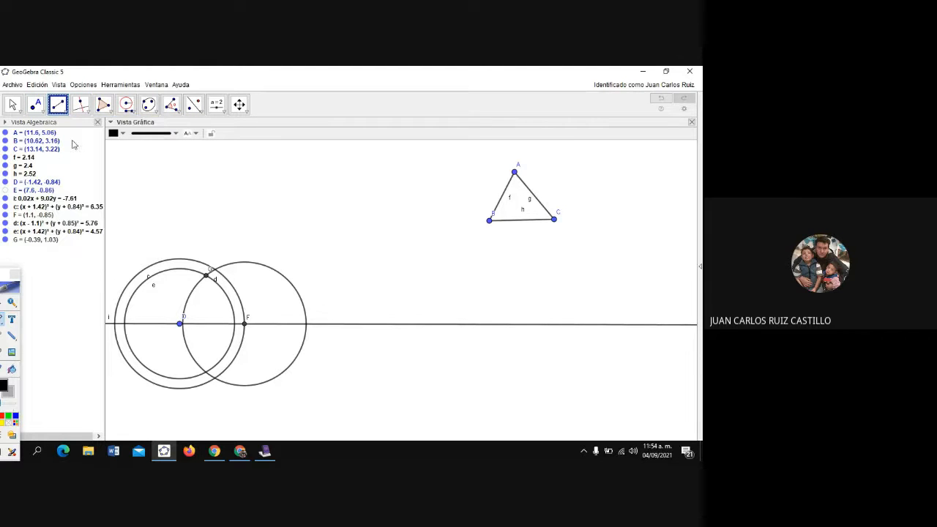
pyautogui.click(179, 323)
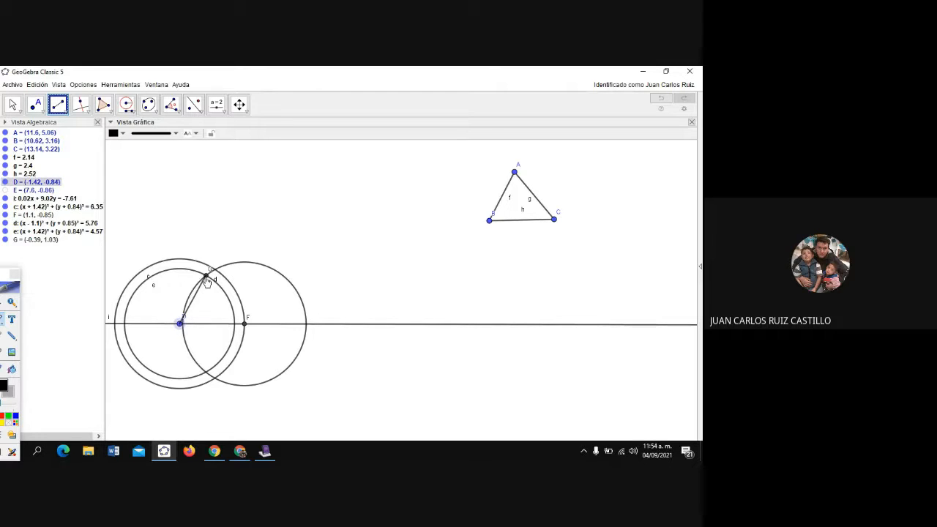
pyautogui.click(206, 276)
pyautogui.click(206, 276)
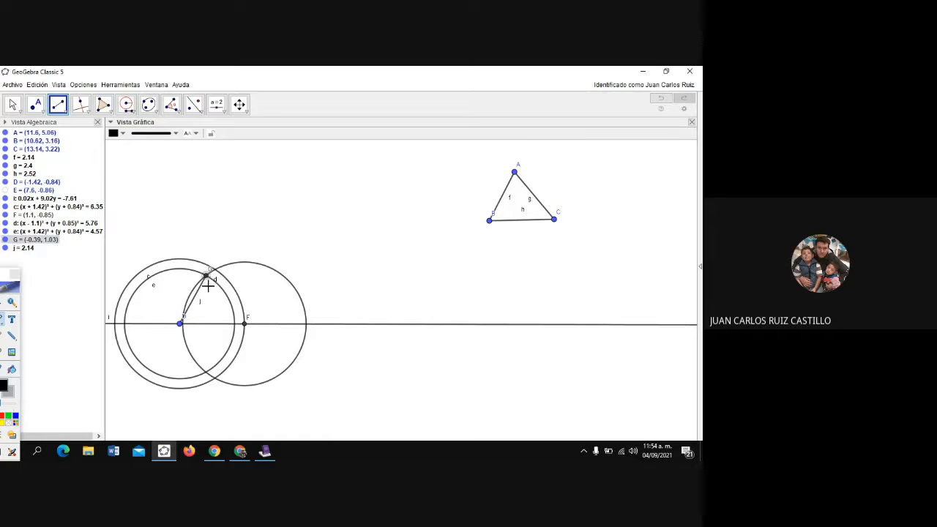
pyautogui.click(244, 323)
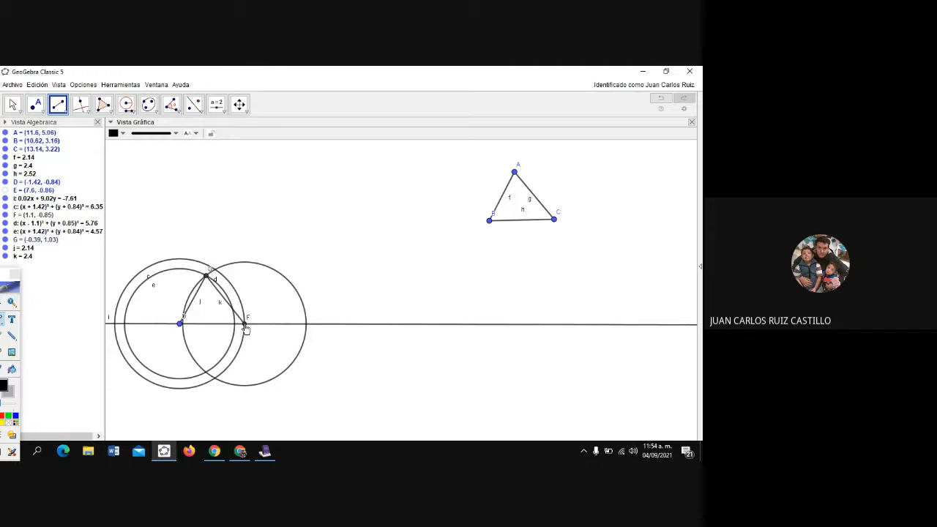
pyautogui.click(244, 323)
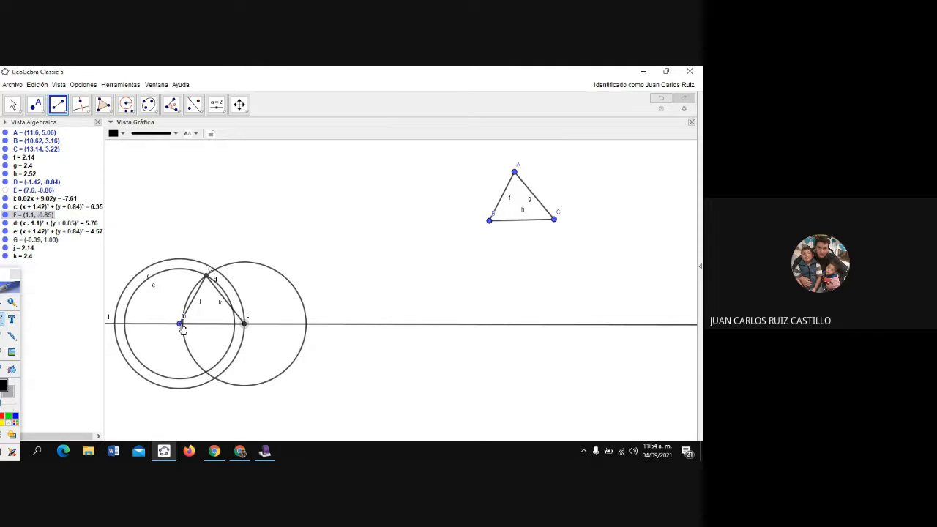
pyautogui.click(181, 325)
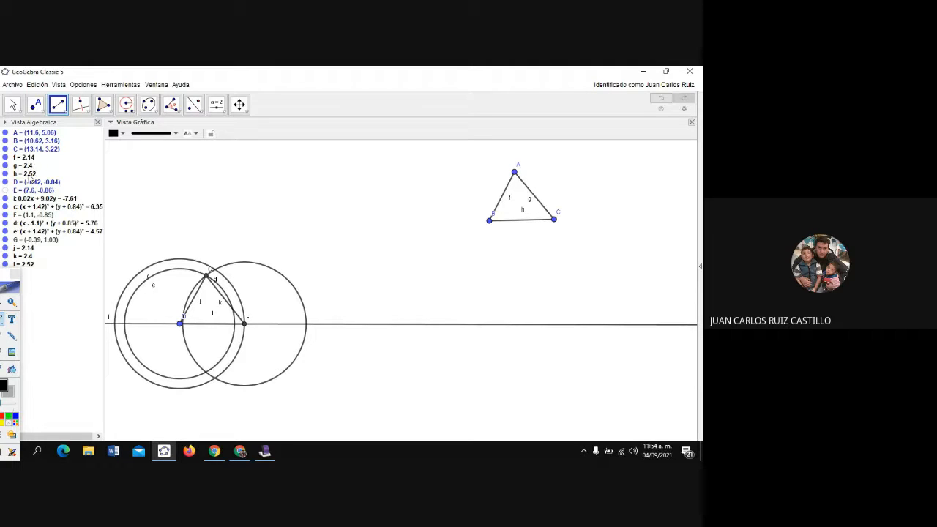
# Enable the Intersecciones acotadas option for points F and G so only short arcs show around them.
pyautogui.rightClick(245, 324)
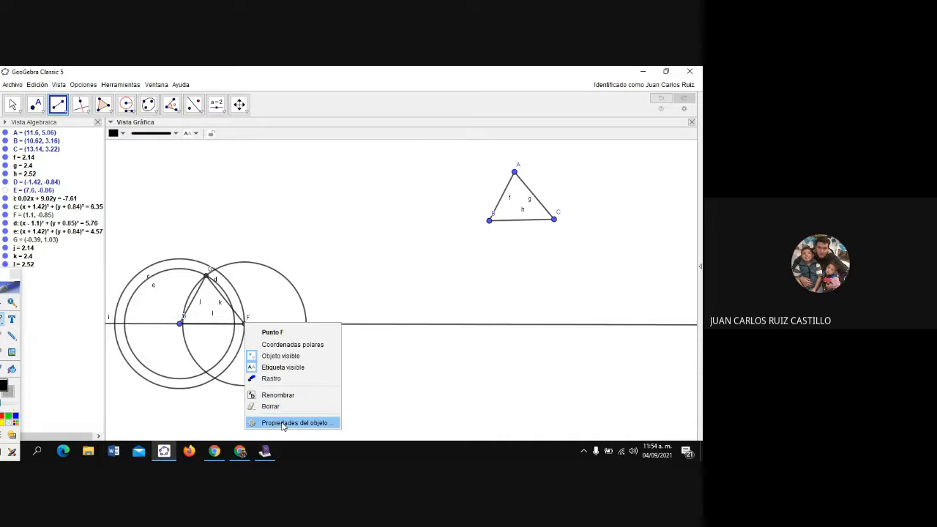
pyautogui.click(283, 423)
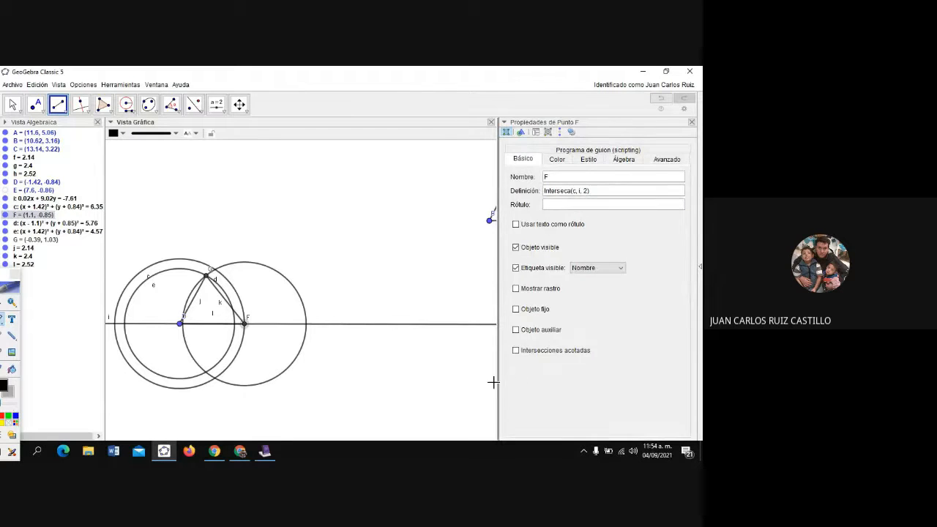
pyautogui.click(516, 352)
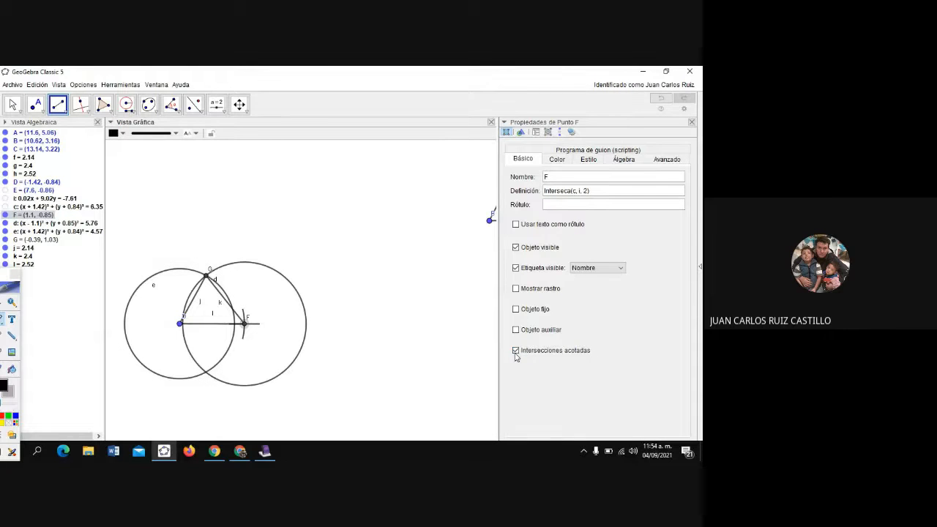
pyautogui.click(692, 124)
pyautogui.rightClick(208, 279)
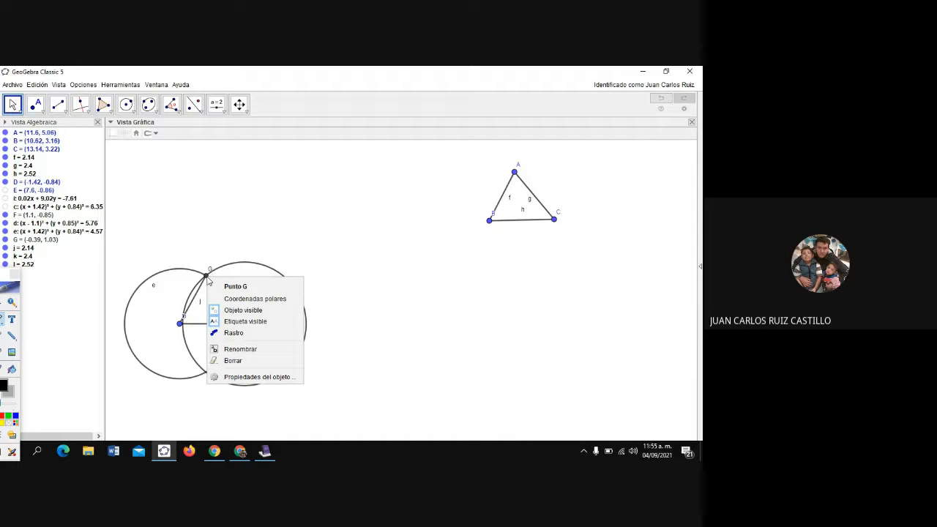
pyautogui.click(250, 378)
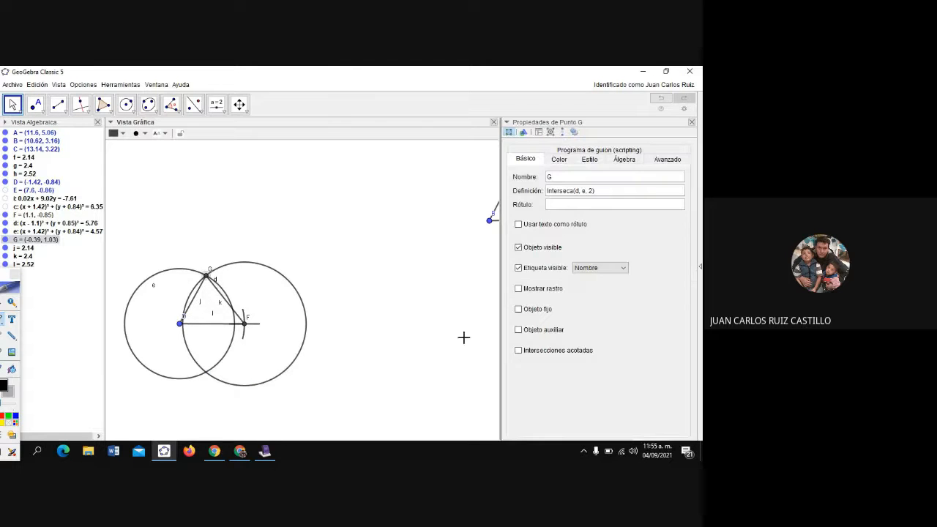
pyautogui.click(519, 352)
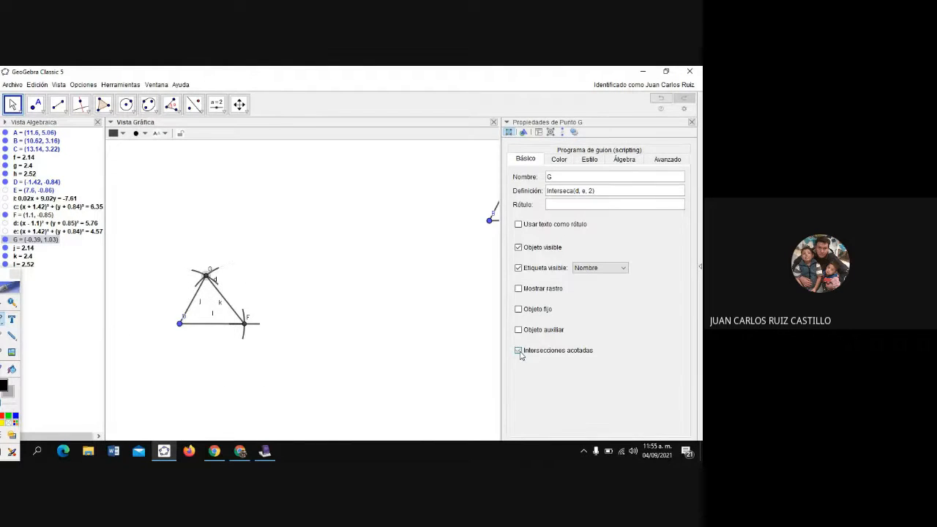
pyautogui.click(691, 122)
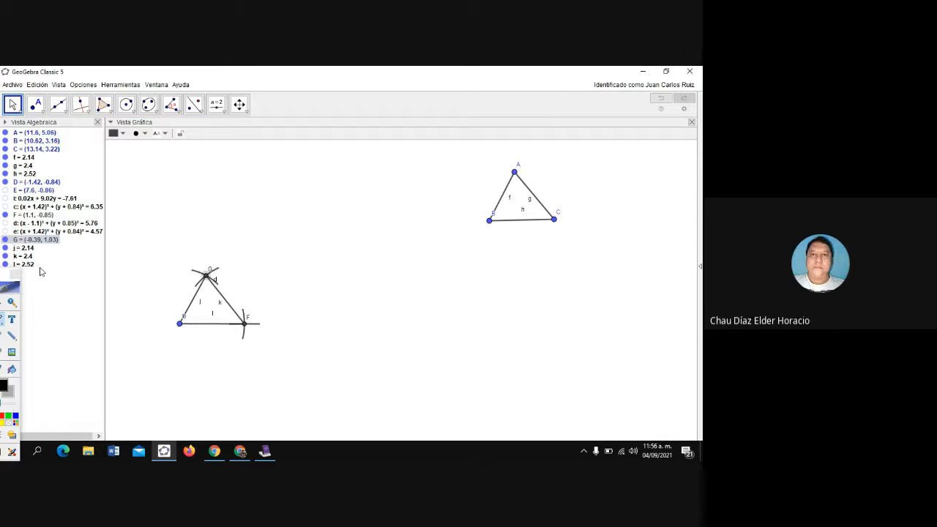
# Examine the list of construction steps for both triangles in the Protocolo de Construcción view, then close that view.
pyautogui.click(22, 88)
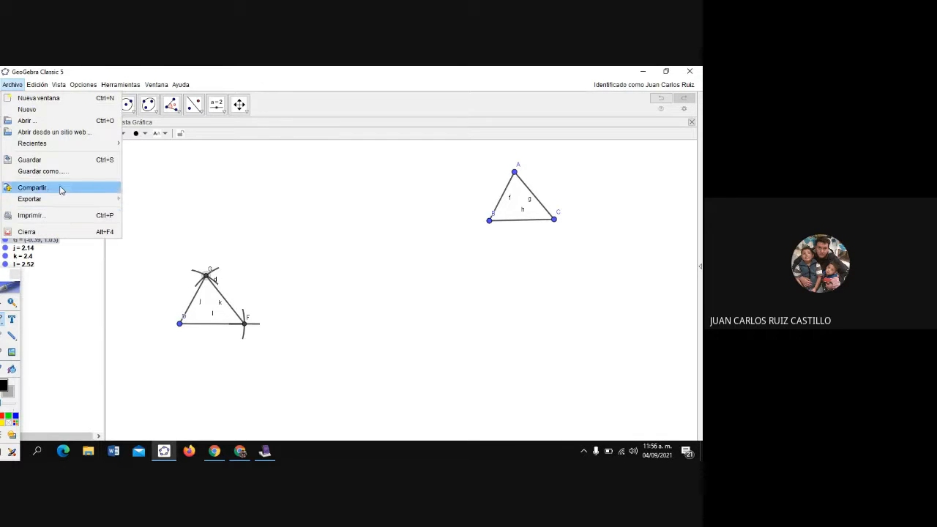
pyautogui.click(314, 208)
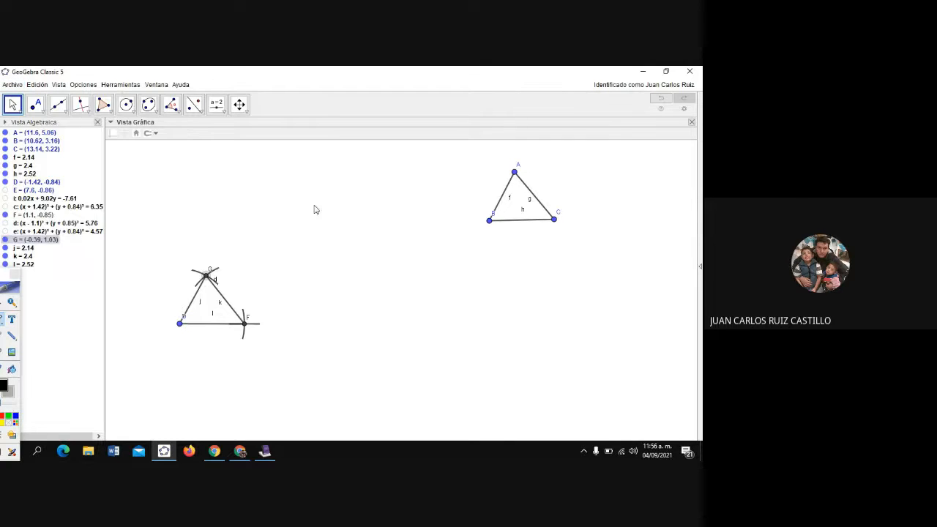
pyautogui.click(94, 85)
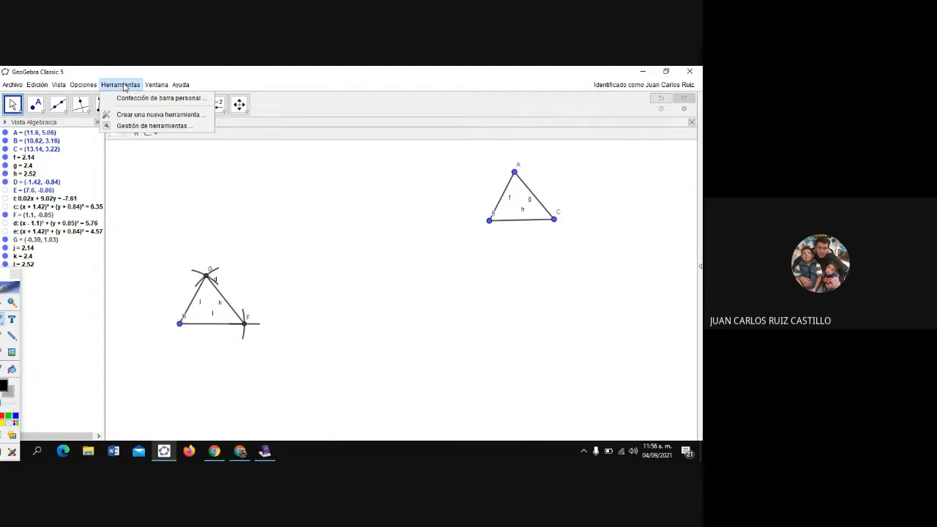
pyautogui.moveTo(85, 88)
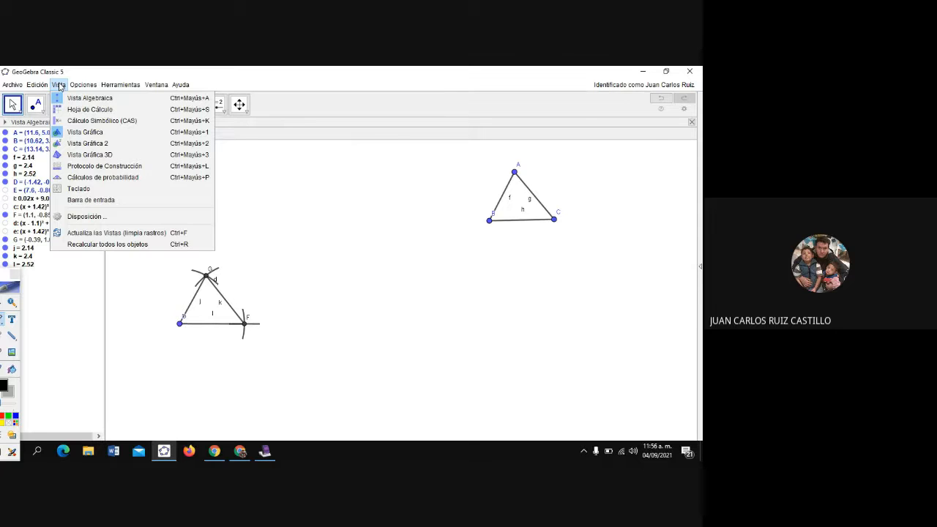
pyautogui.click(107, 170)
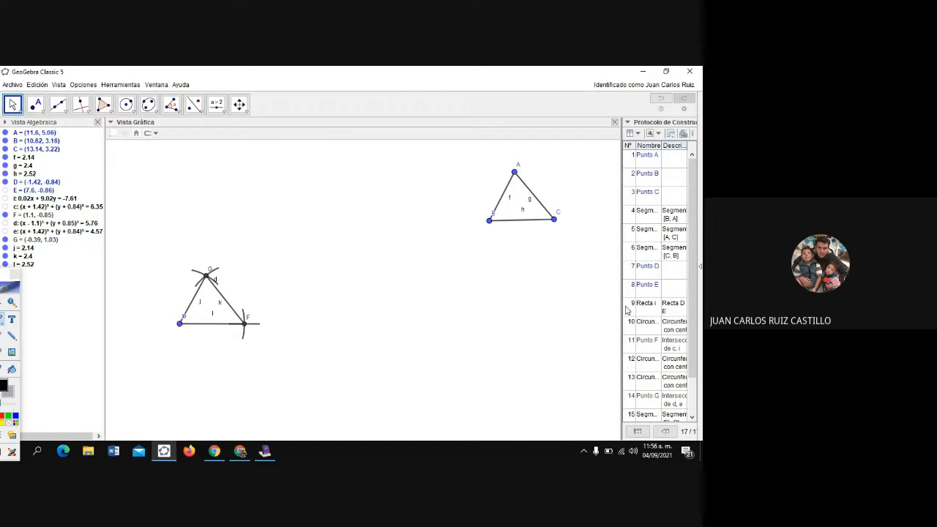
pyautogui.moveTo(621, 307); pyautogui.dragTo(429, 297)
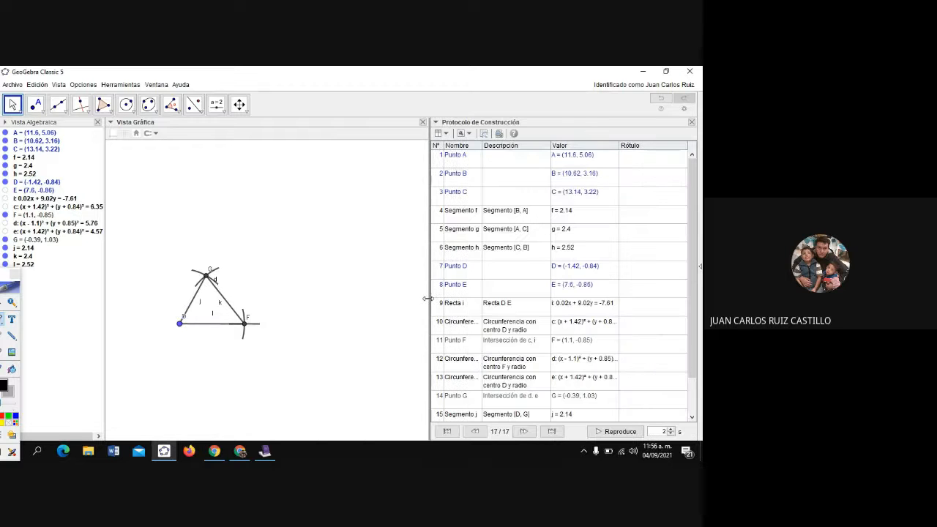
pyautogui.scroll(-1, 546, 249)
pyautogui.scroll(1, 554, 206)
pyautogui.scroll(-1, 554, 211)
pyautogui.scroll(1, 554, 211)
pyautogui.scroll(-1, 555, 212)
pyautogui.scroll(1, 554, 211)
pyautogui.scroll(-1, 554, 211)
pyautogui.scroll(1, 554, 212)
pyautogui.moveTo(430, 276); pyautogui.dragTo(588, 272)
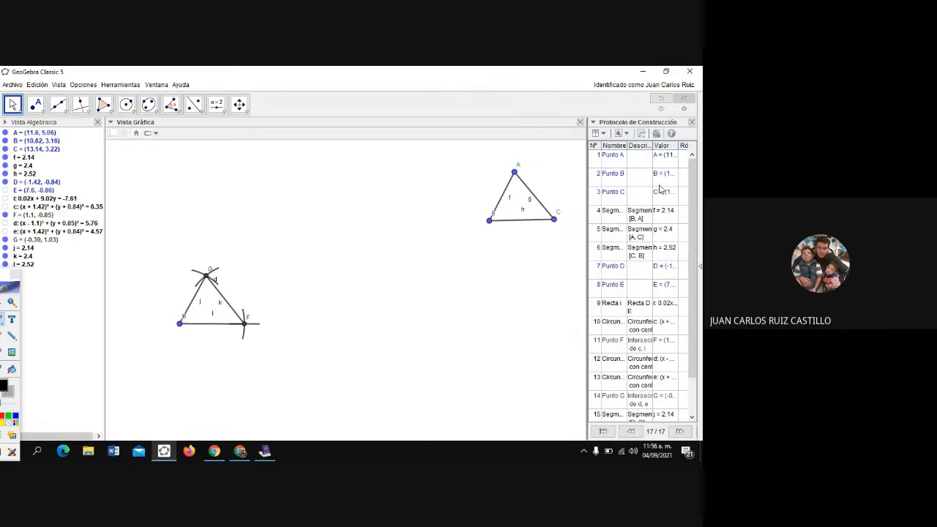
pyautogui.click(691, 122)
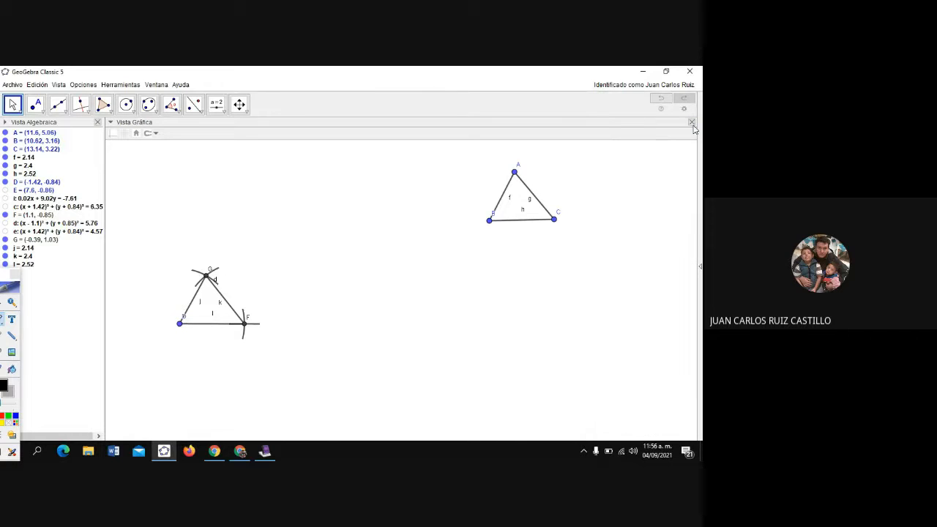
# Save the construction on the Escritorio as "construcción de un triángulo congruente con triánguo dado".
pyautogui.click(12, 85)
pyautogui.click(43, 171)
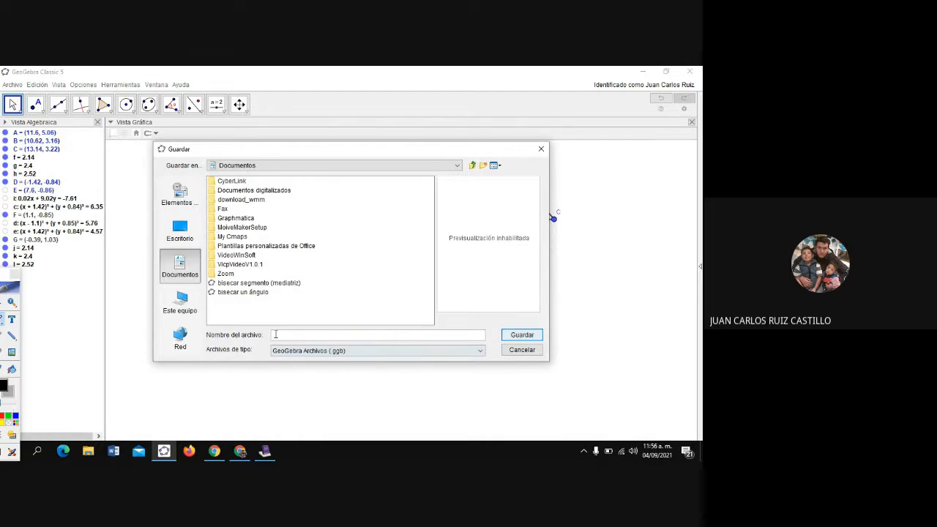
pyautogui.click(192, 242)
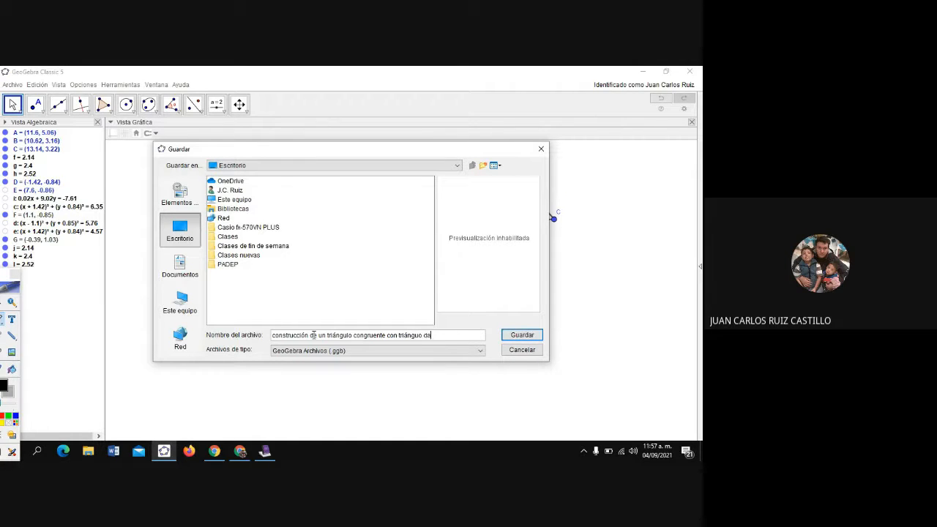
pyautogui.write('do')
pyautogui.click(522, 335)
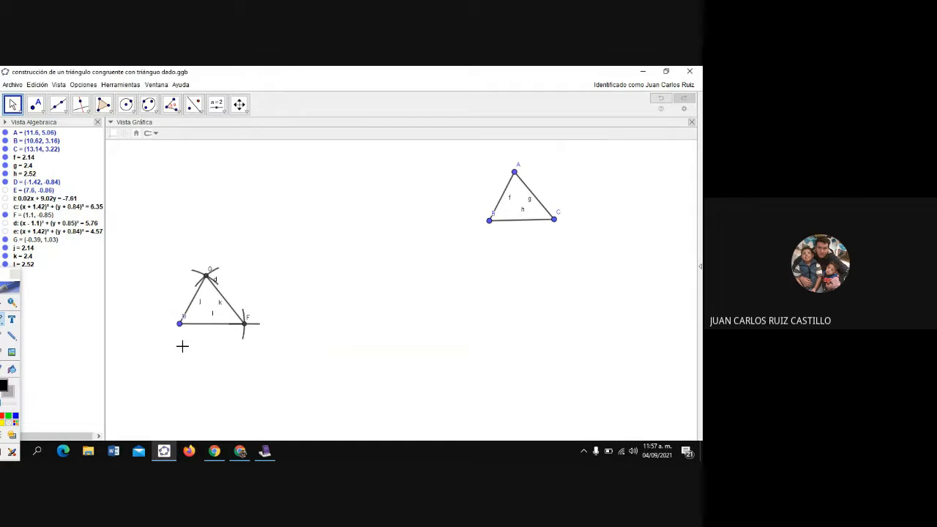
# Start a new construction and hide the grid and axes in its graphics view.
pyautogui.click(17, 85)
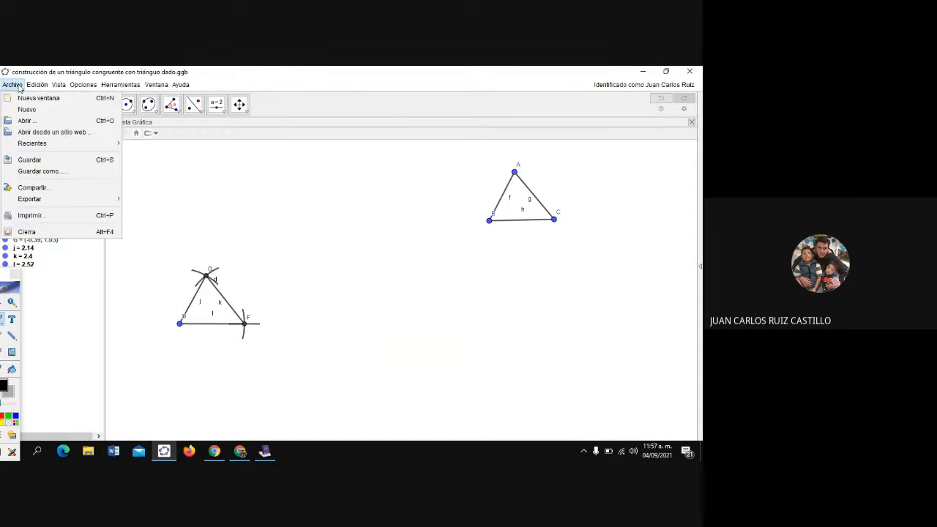
pyautogui.click(26, 110)
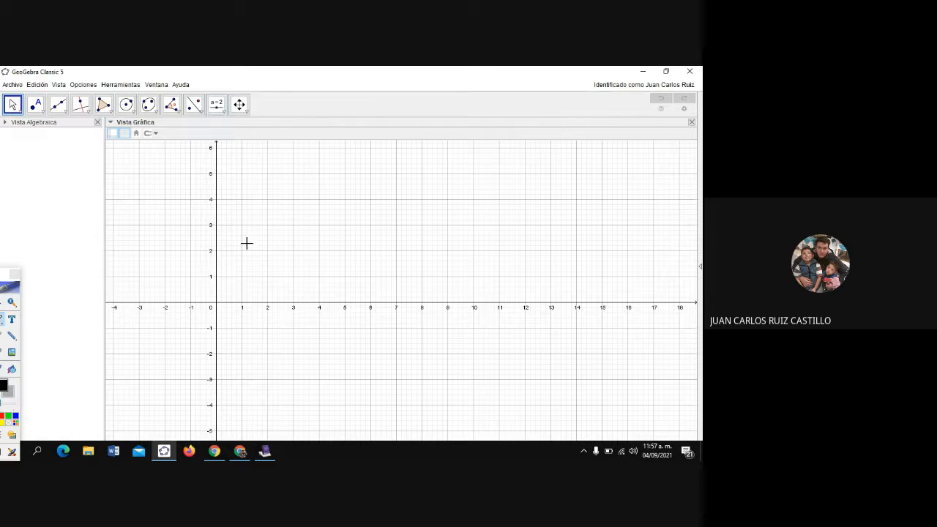
pyautogui.rightClick(262, 212)
pyautogui.click(294, 244)
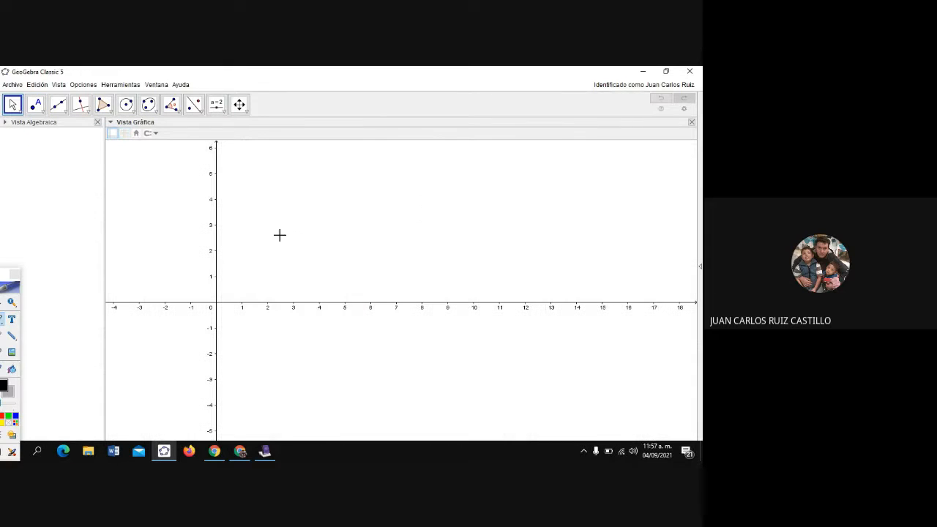
pyautogui.rightClick(279, 235)
pyautogui.click(309, 256)
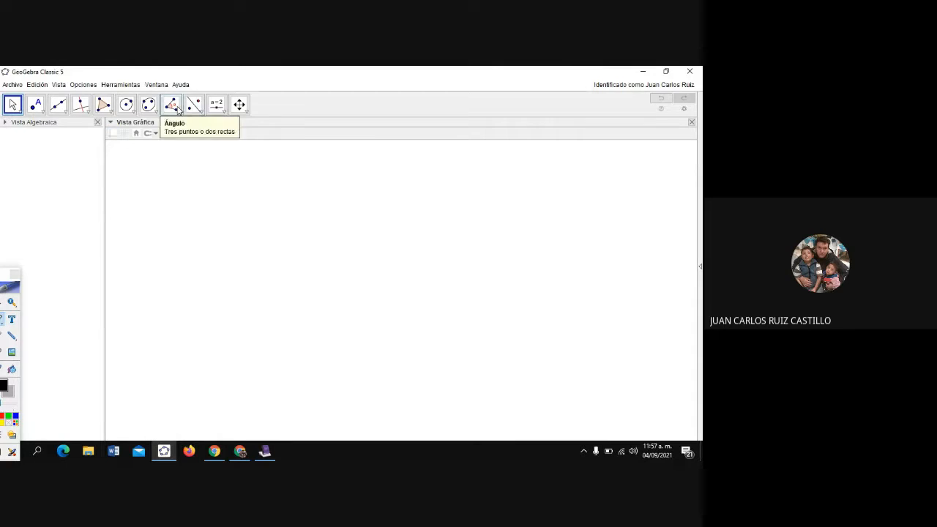
# Place three points for a triangle at about (11.9, 5.1), (10.6, 3.4) and (14, 3.4).
pyautogui.click(35, 104)
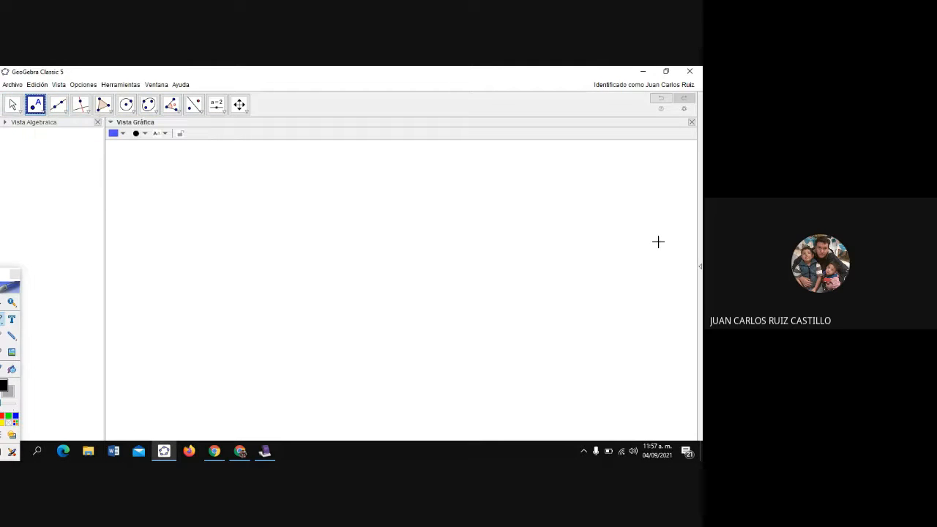
pyautogui.click(521, 170)
pyautogui.click(488, 214)
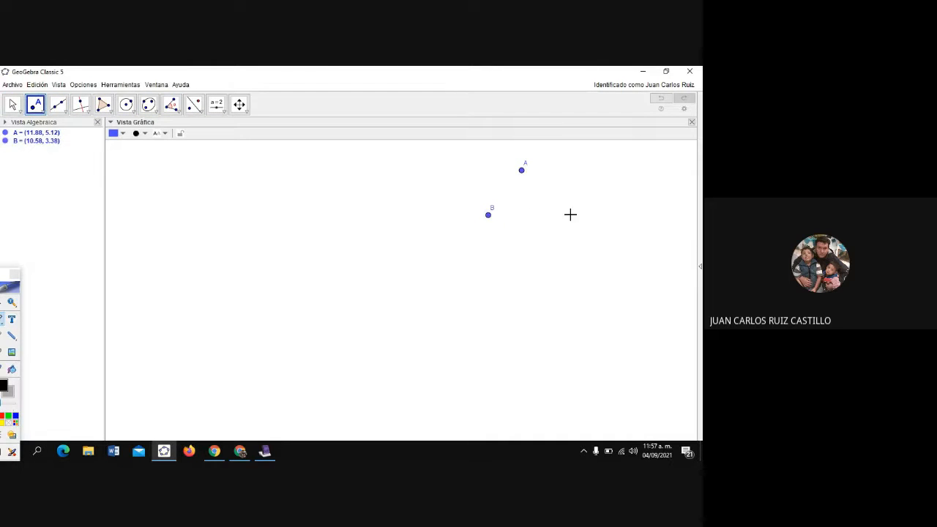
pyautogui.click(577, 215)
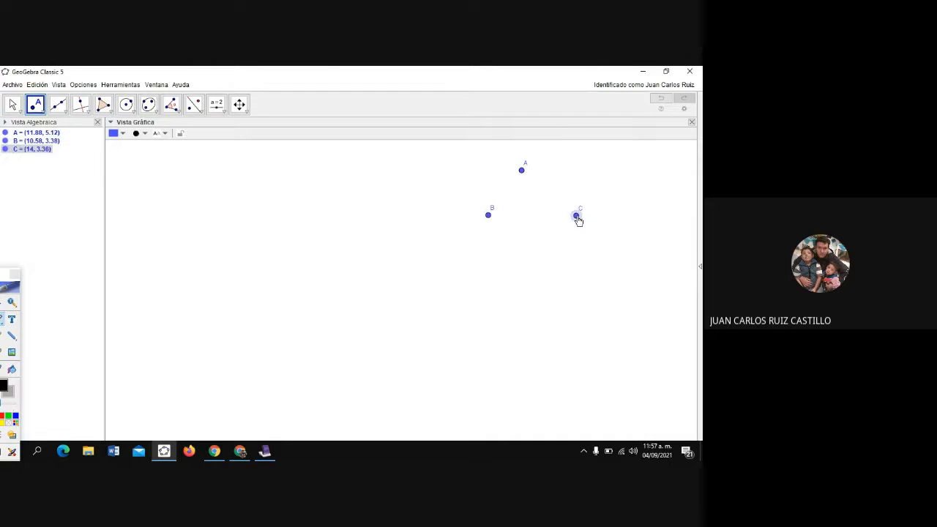
# Join points A, B and C with segments AB, BC and CA to form the triangle.
pyautogui.click(63, 109)
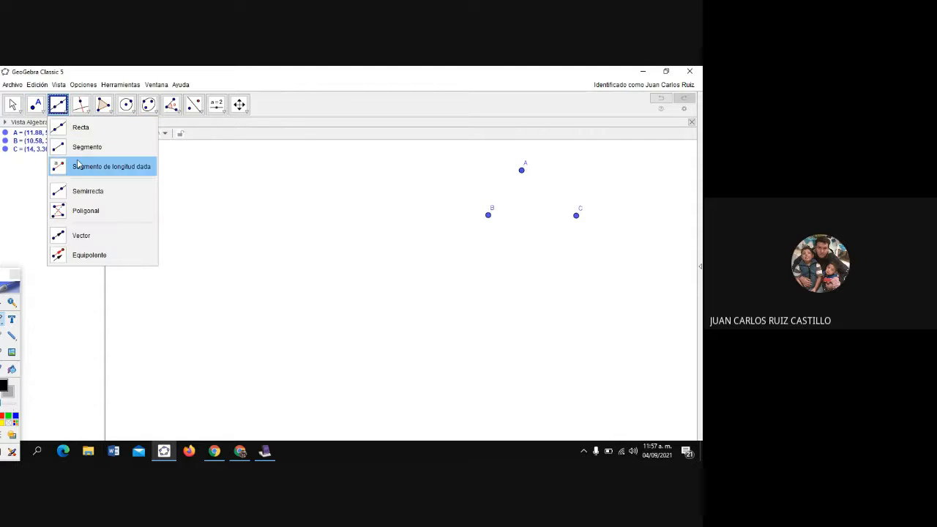
pyautogui.click(85, 147)
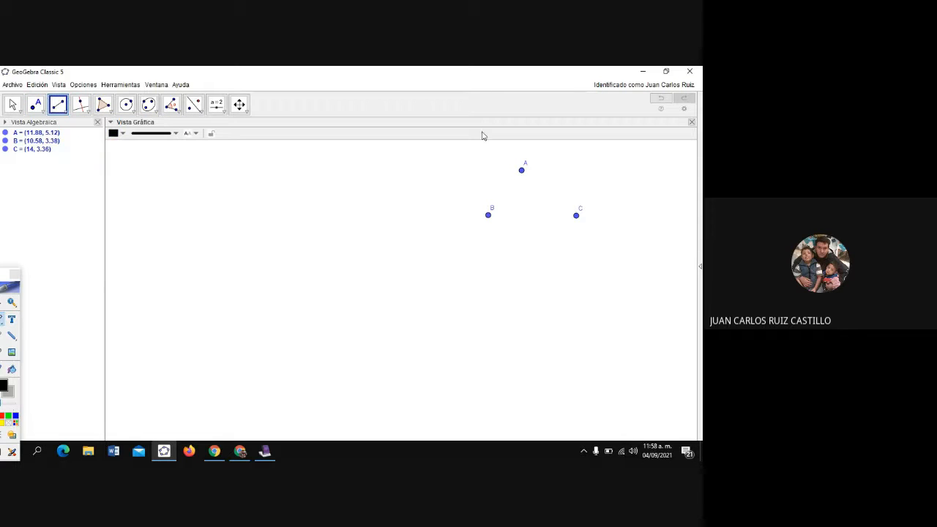
pyautogui.click(521, 170)
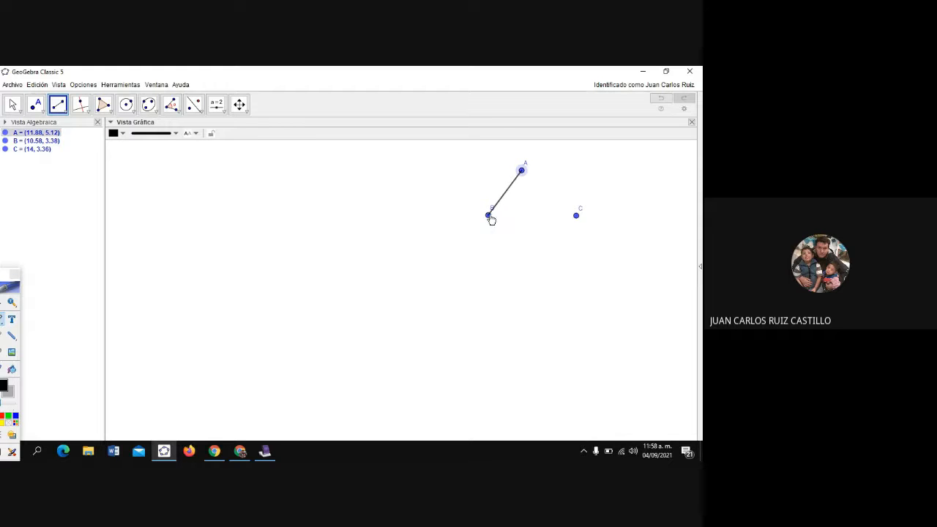
pyautogui.click(489, 215)
pyautogui.click(488, 215)
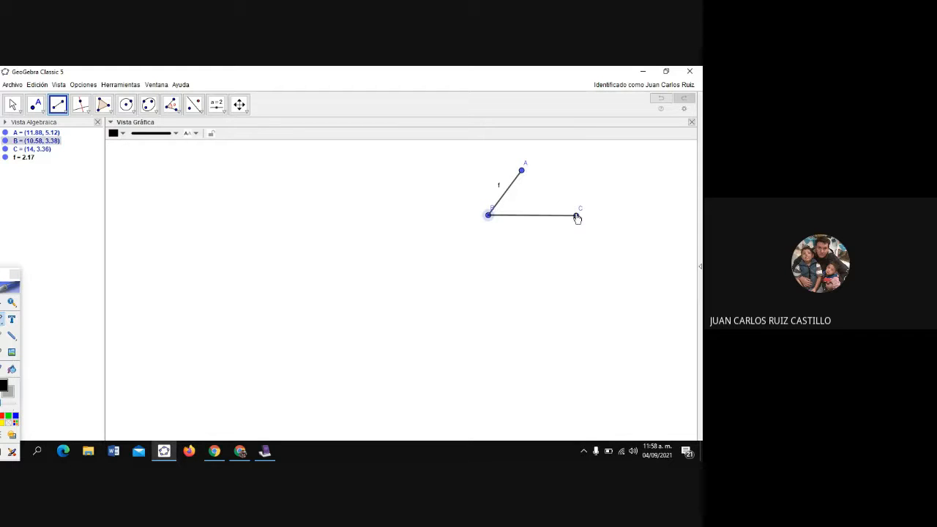
pyautogui.click(576, 215)
pyautogui.click(576, 215)
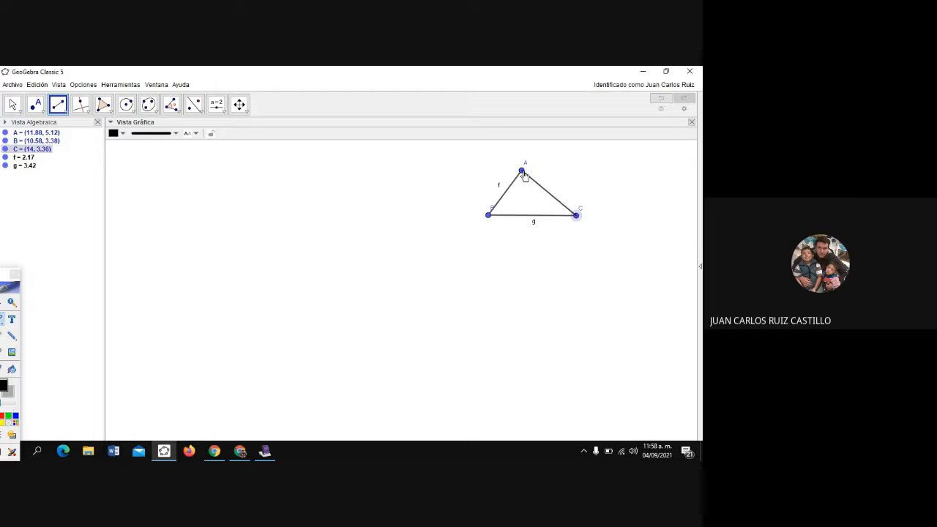
pyautogui.click(521, 170)
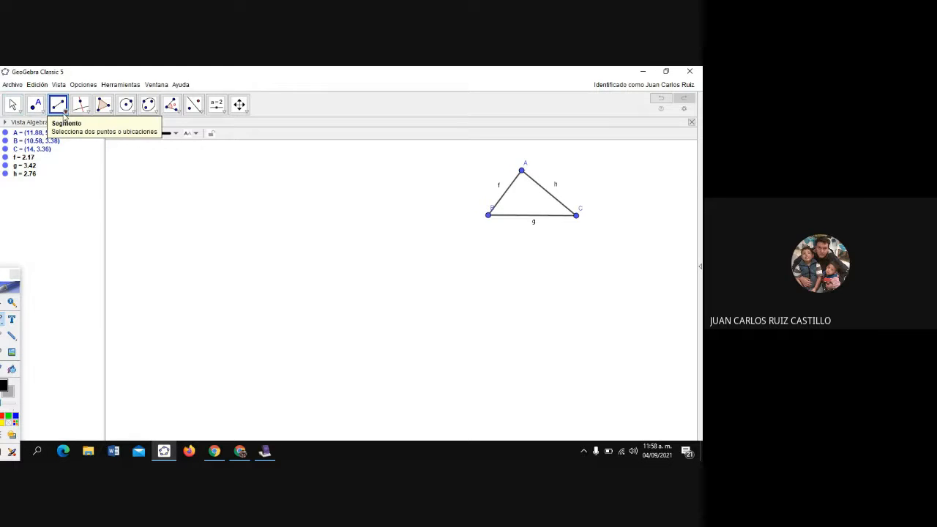
# Draw a nearly horizontal line below the triangle through points at about (0, -1.8) and (6, -1.7), and hide its second point.
pyautogui.click(64, 113)
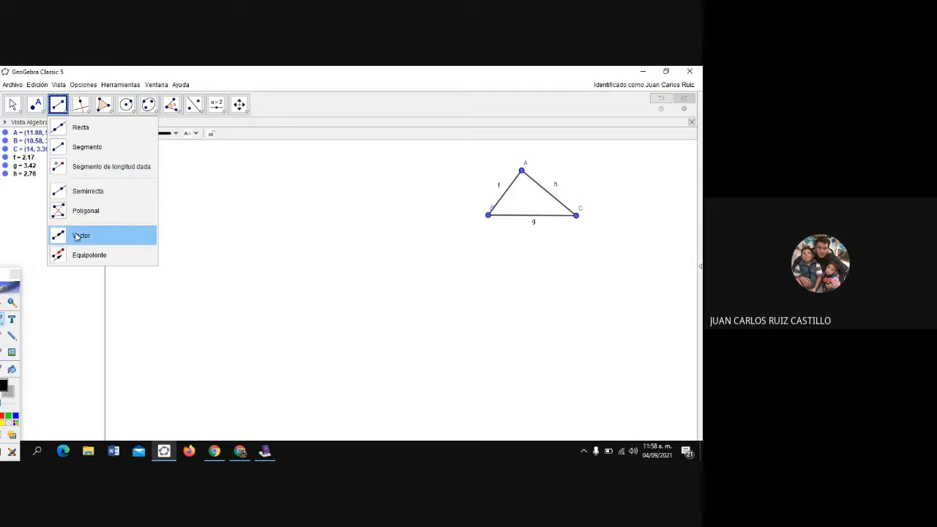
pyautogui.click(75, 129)
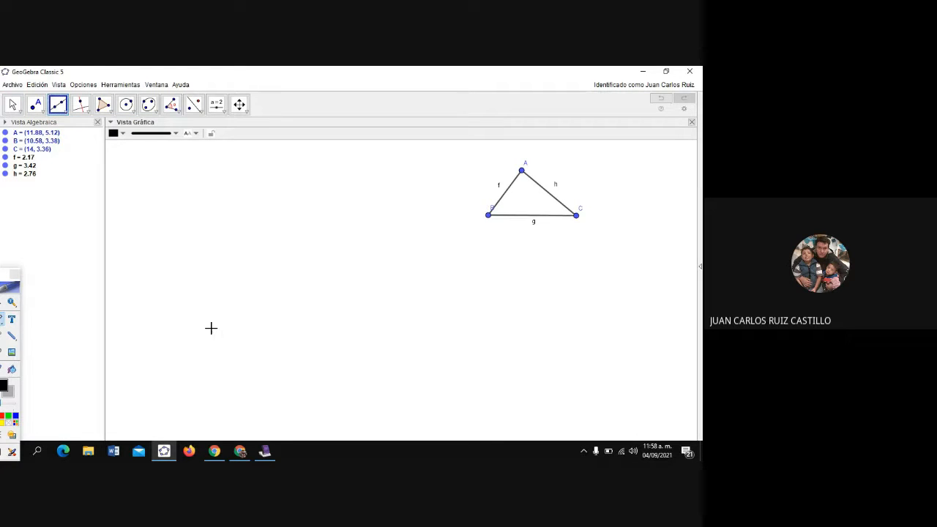
pyautogui.click(217, 347)
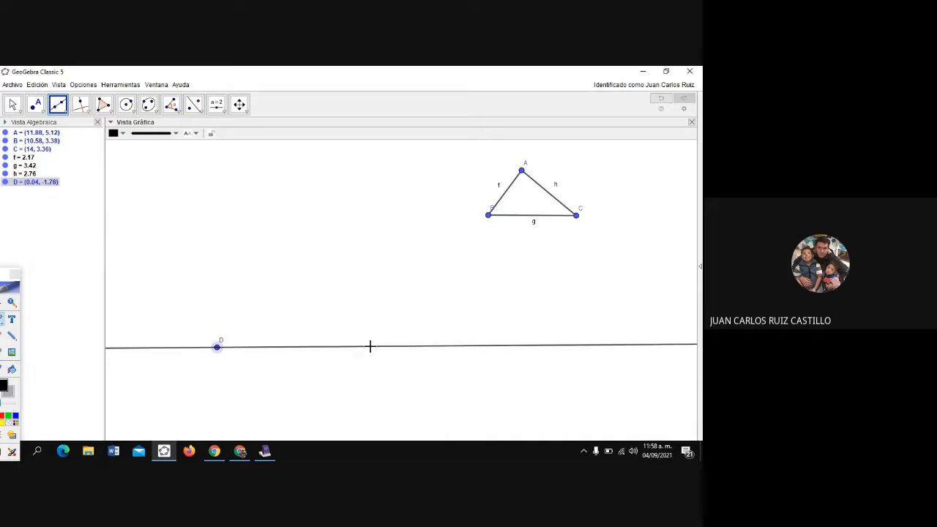
pyautogui.click(372, 347)
pyautogui.rightClick(371, 348)
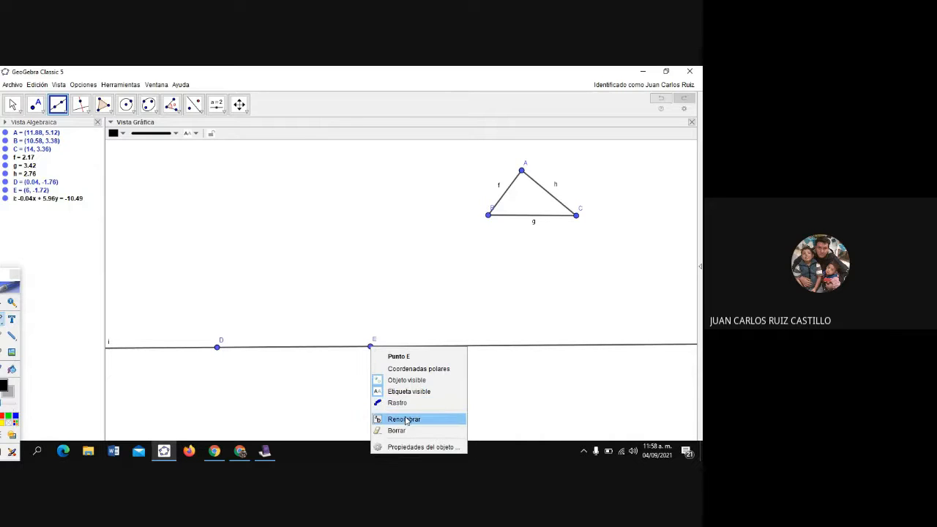
pyautogui.click(408, 381)
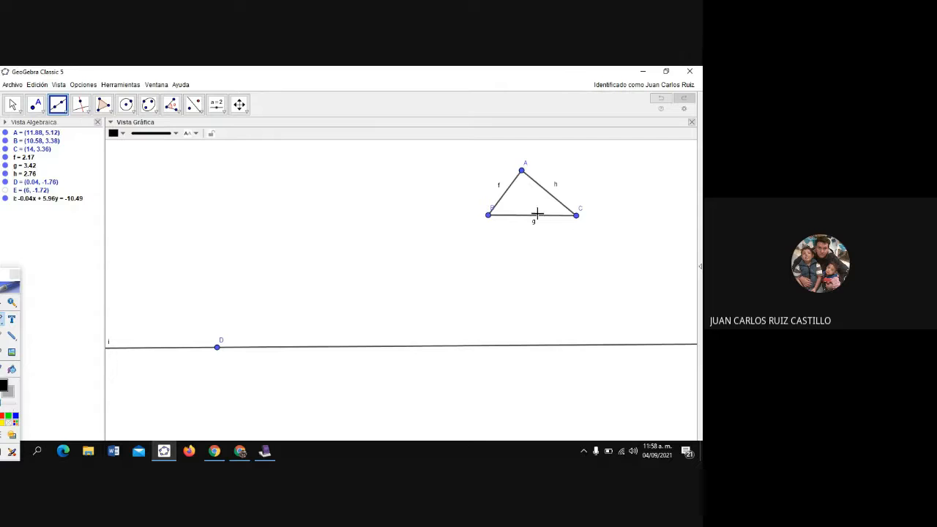
# Place a point on side BC at about (11.6, 3.4) and undo the stray line drawn through it.
pyautogui.click(35, 110)
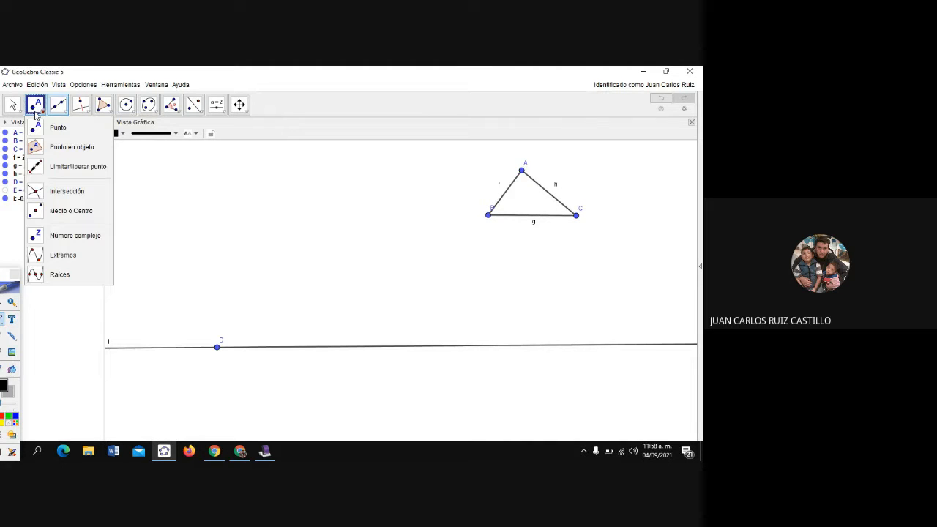
pyautogui.click(516, 216)
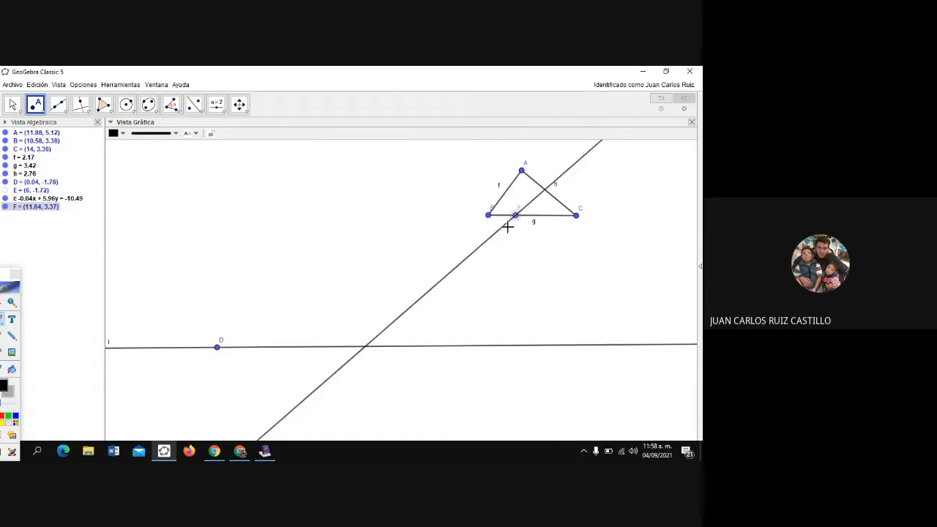
pyautogui.click(533, 311)
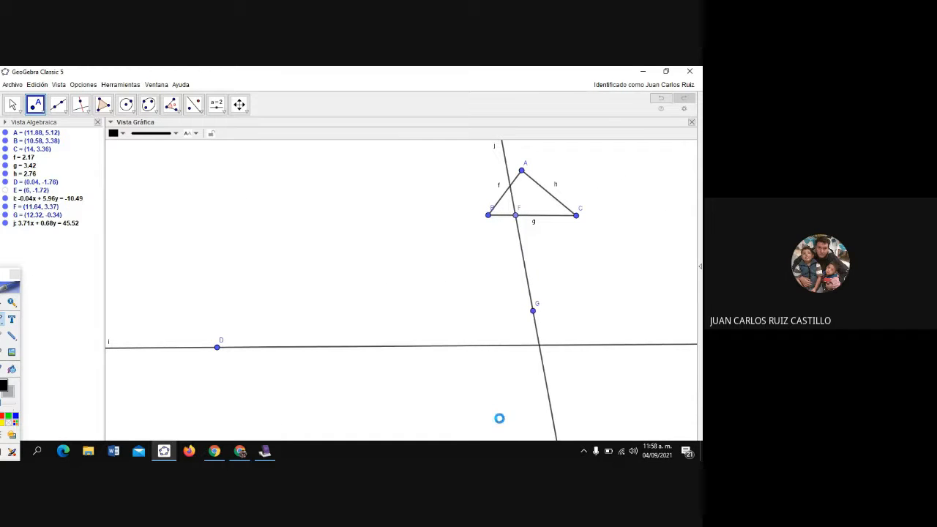
pyautogui.hotkey('ctrl', 'z')
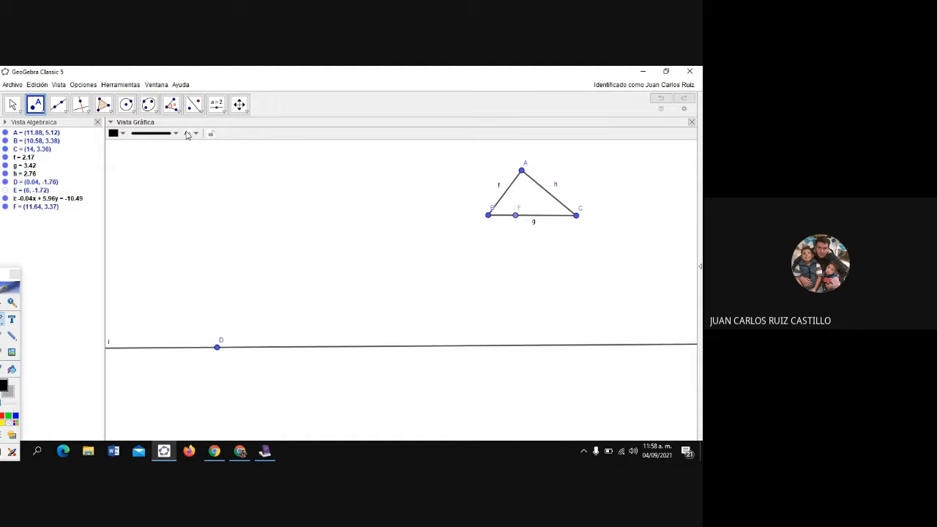
# Draw a Compás circle centred at point D with radius BF.
pyautogui.click(132, 110)
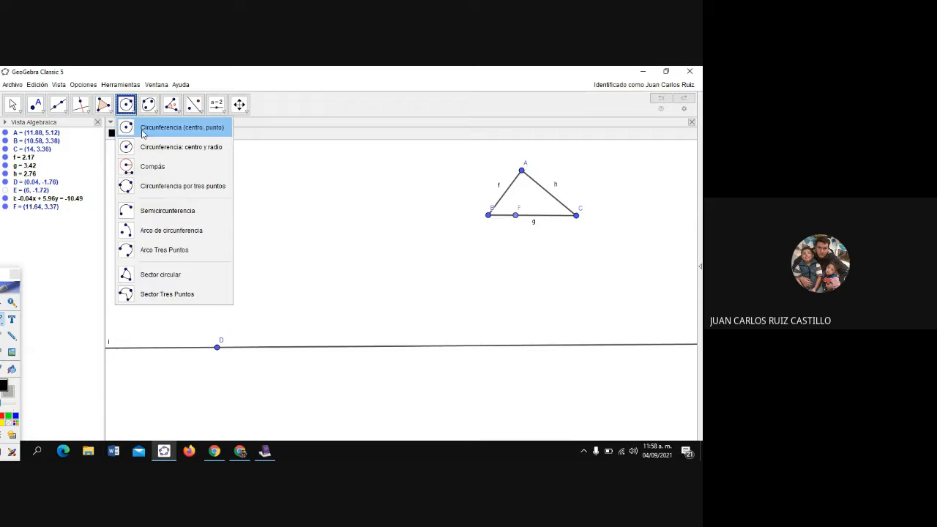
pyautogui.click(151, 168)
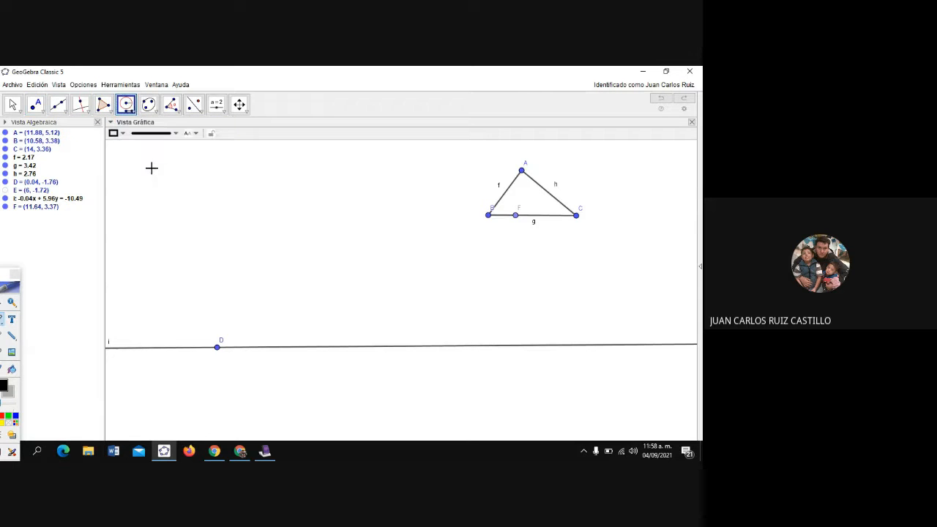
pyautogui.click(489, 215)
pyautogui.click(516, 215)
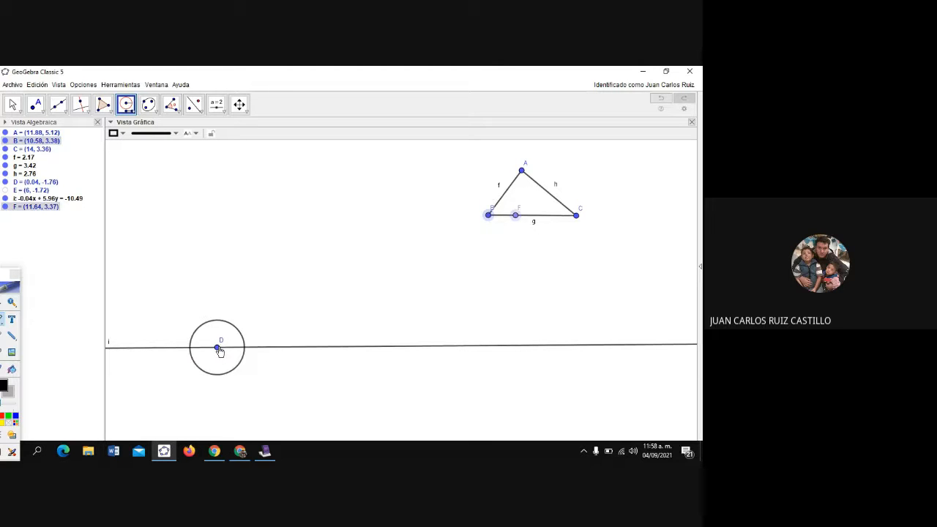
pyautogui.click(217, 348)
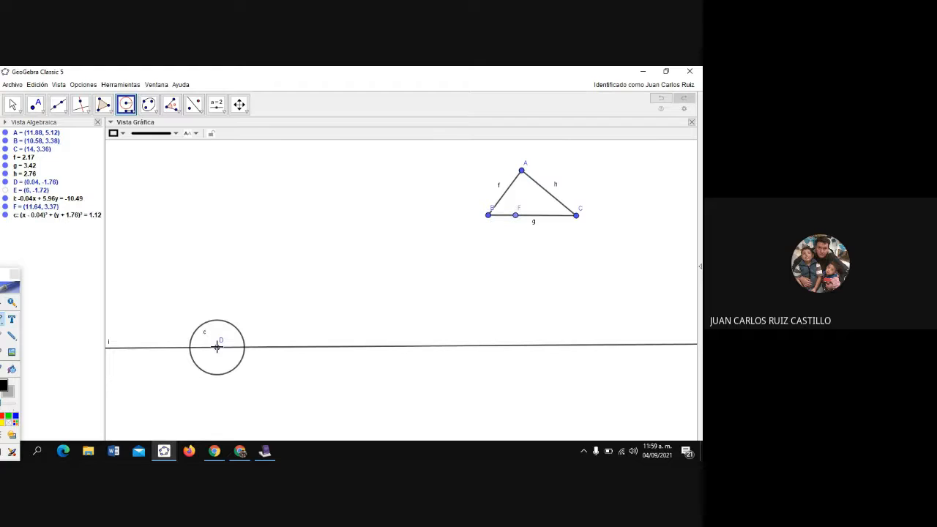
# Draw a circle centred at B through F and mark its intersection with side AB.
pyautogui.click(134, 109)
pyautogui.click(147, 127)
pyautogui.click(489, 217)
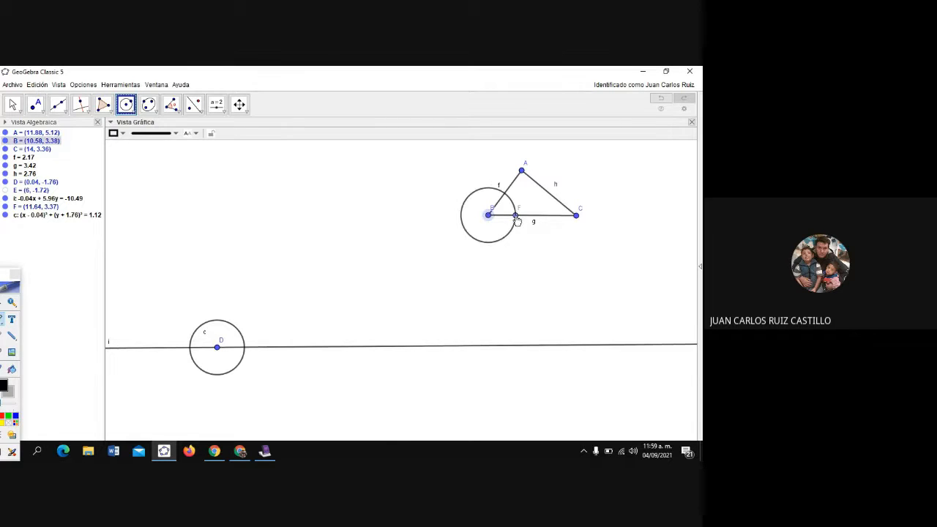
pyautogui.click(516, 215)
pyautogui.click(38, 106)
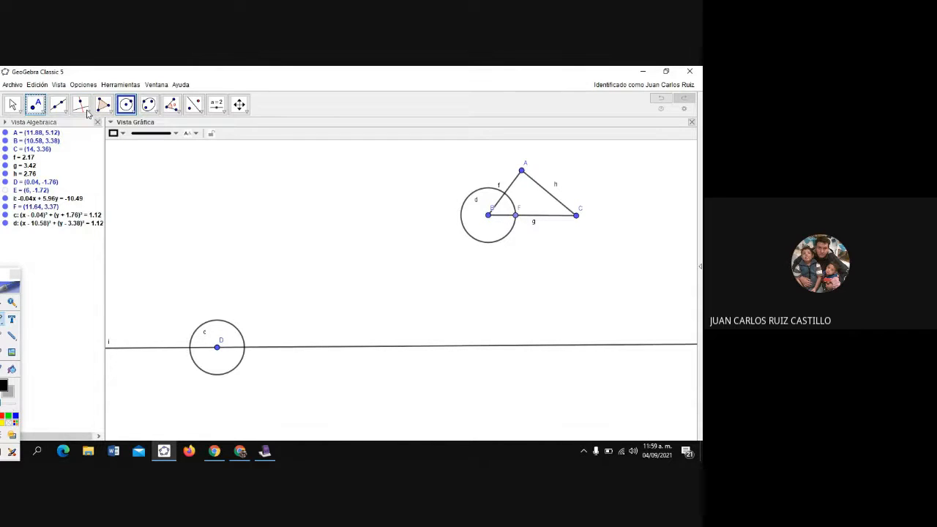
pyautogui.click(505, 192)
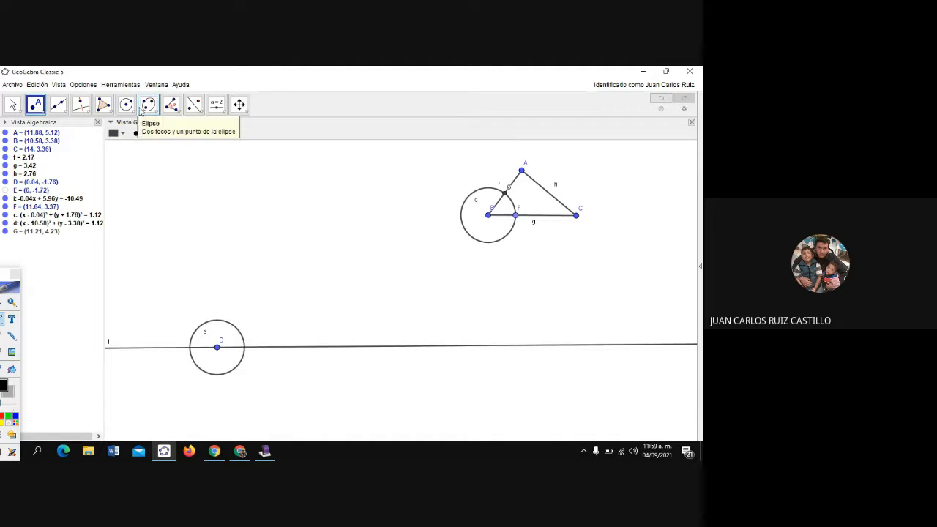
pyautogui.click(135, 113)
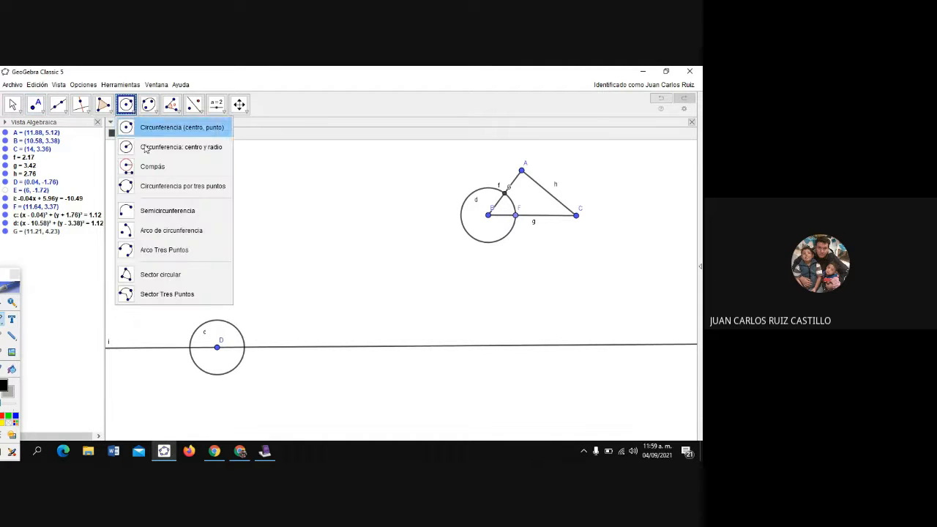
pyautogui.click(149, 128)
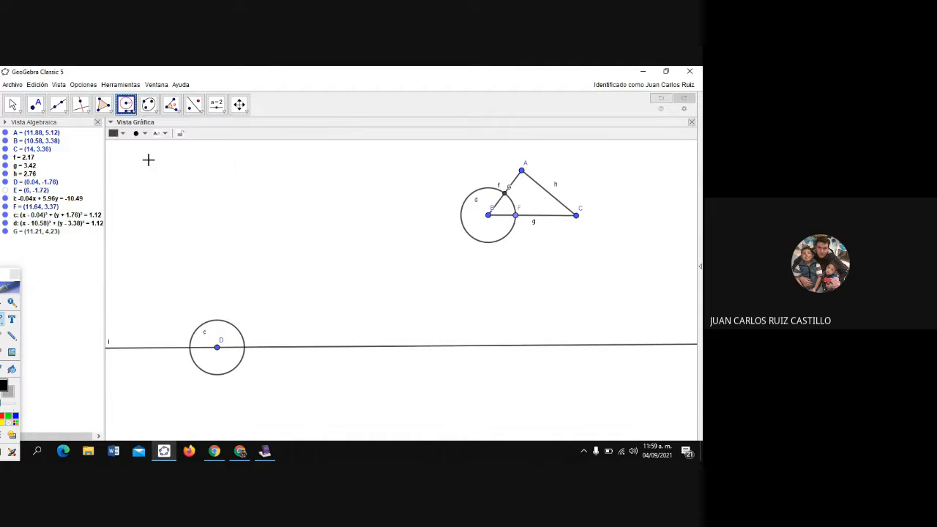
pyautogui.click(517, 217)
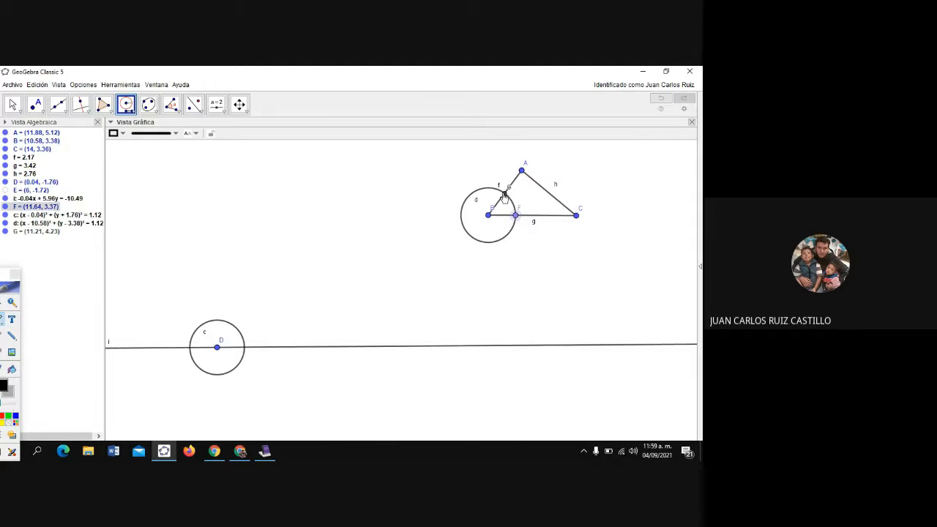
pyautogui.click(504, 198)
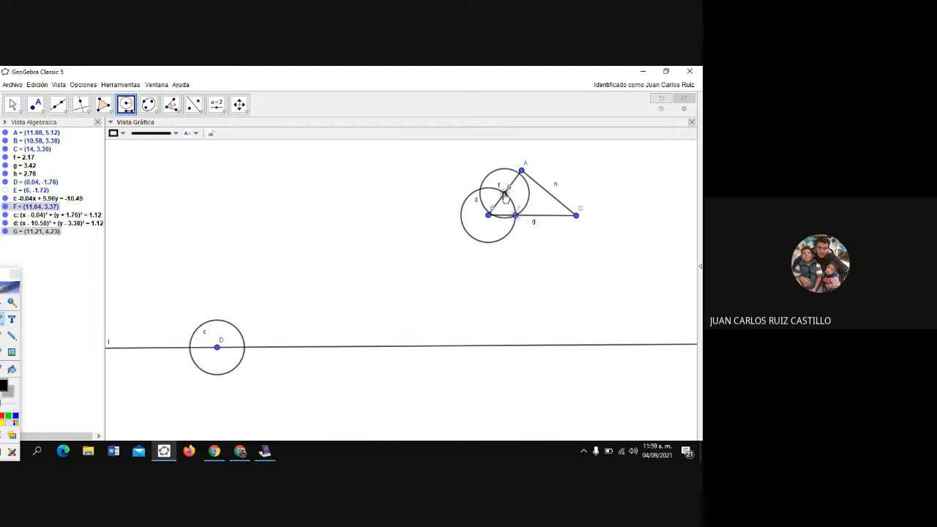
pyautogui.click(244, 345)
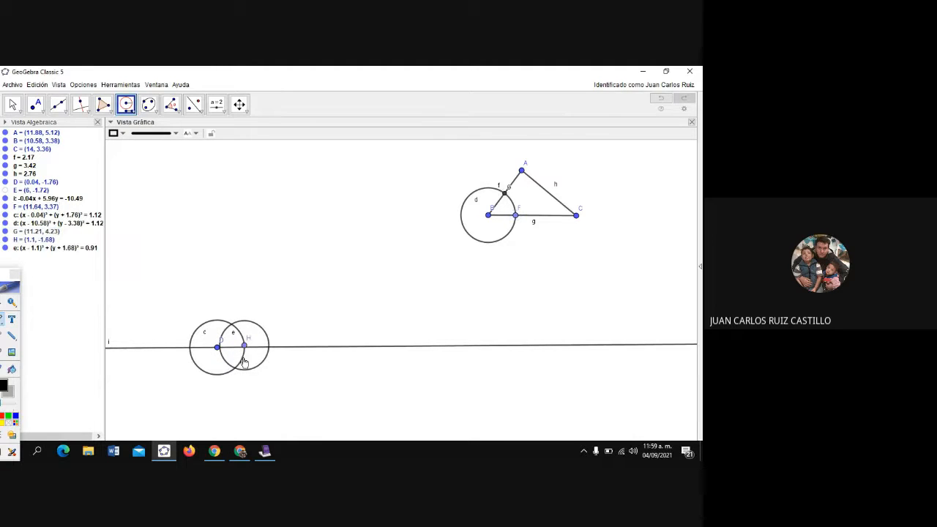
pyautogui.hotkey('ctrl', 'z')
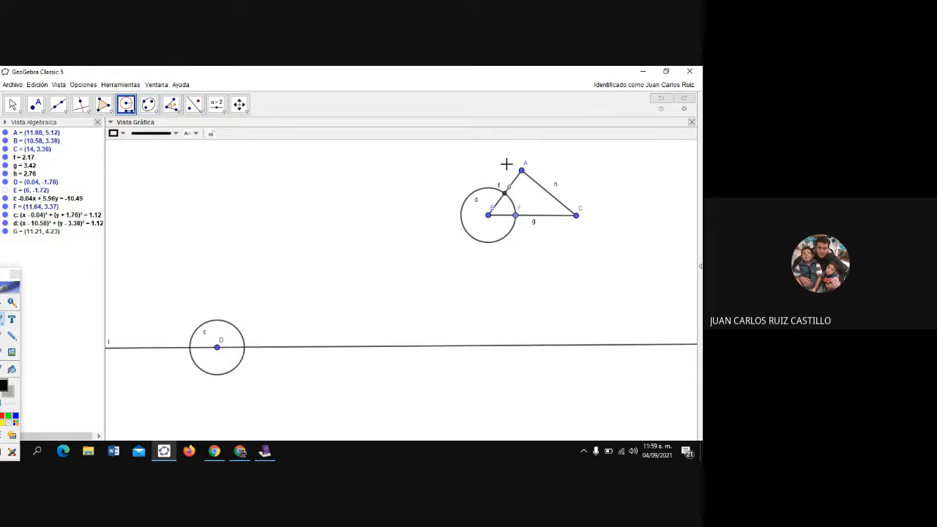
# Draw a Compás circle of radius FG centred where circle c crosses the line just after D, and mark the two circles' upper intersection.
pyautogui.click(516, 214)
pyautogui.click(505, 192)
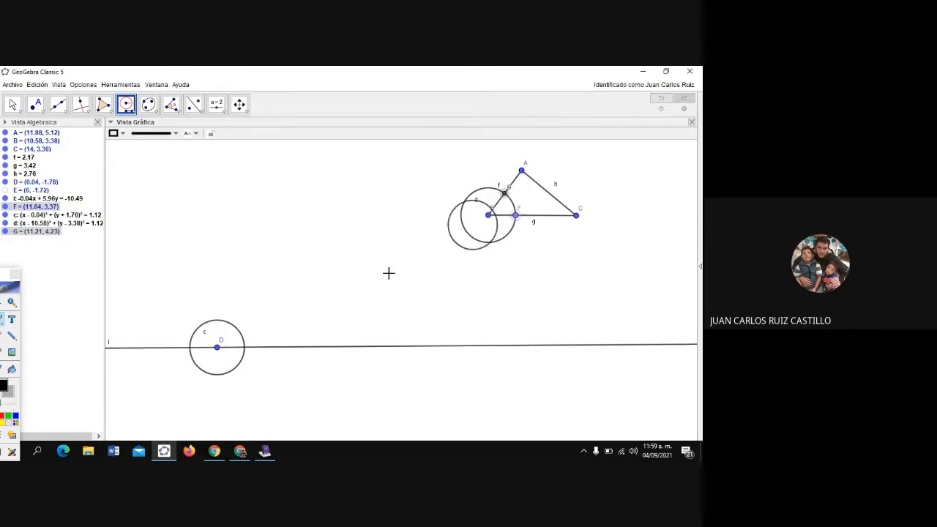
pyautogui.click(244, 347)
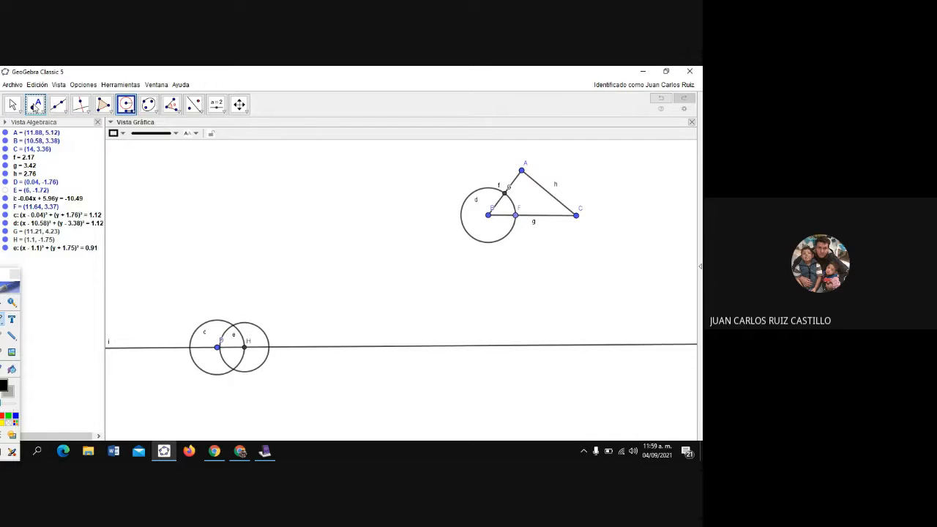
pyautogui.click(34, 108)
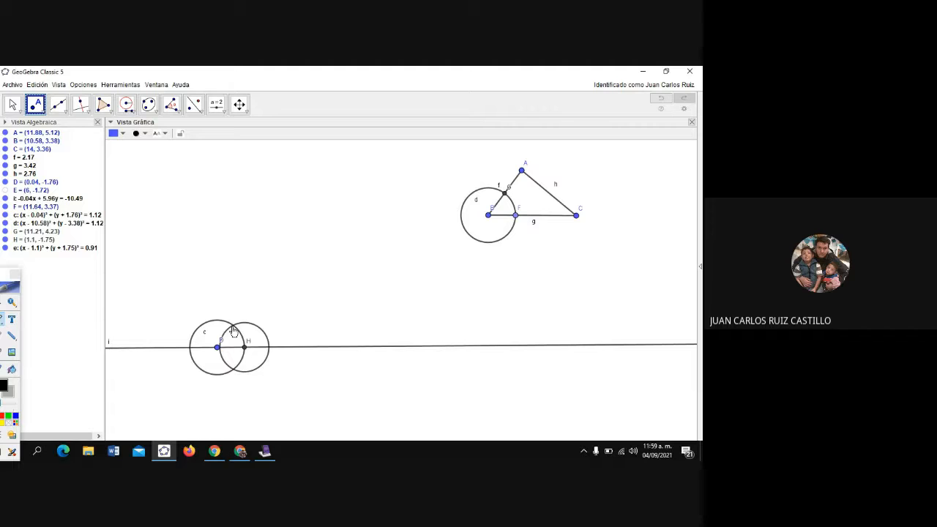
pyautogui.click(233, 326)
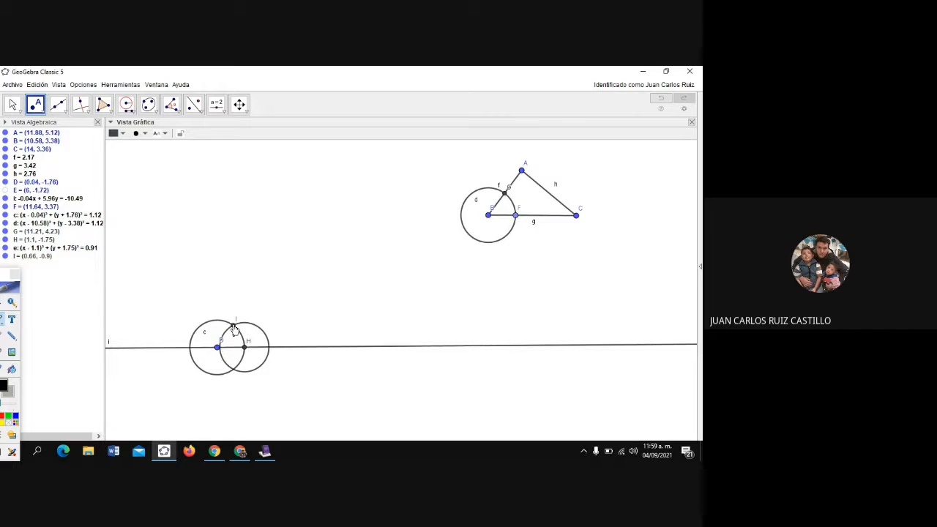
# Reduce the circles crossing at point I to short arcs with Intersecciones acotadas, and hide the circle centred at B.
pyautogui.rightClick(234, 326)
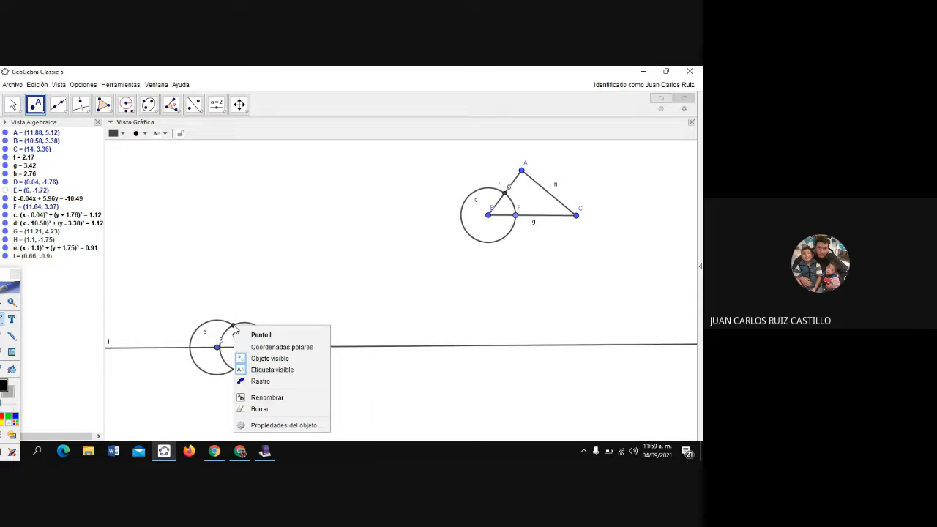
pyautogui.click(304, 426)
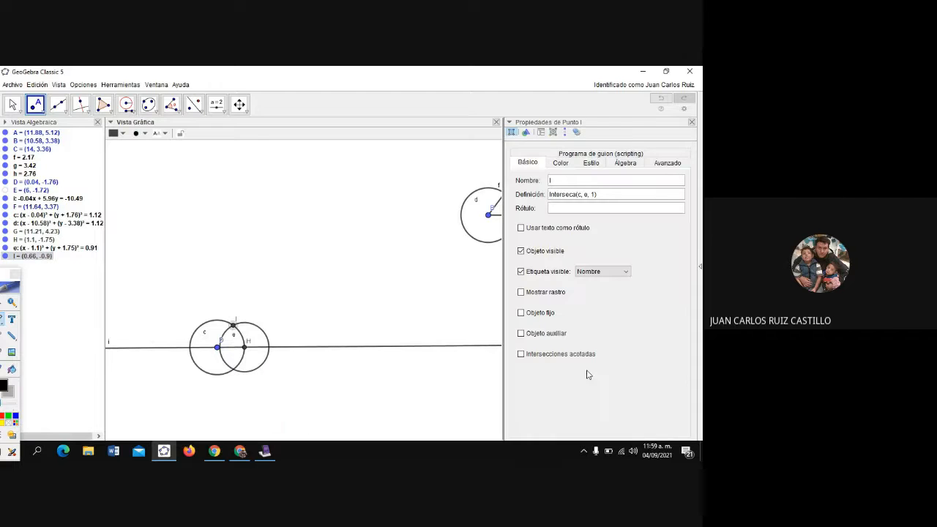
pyautogui.click(525, 355)
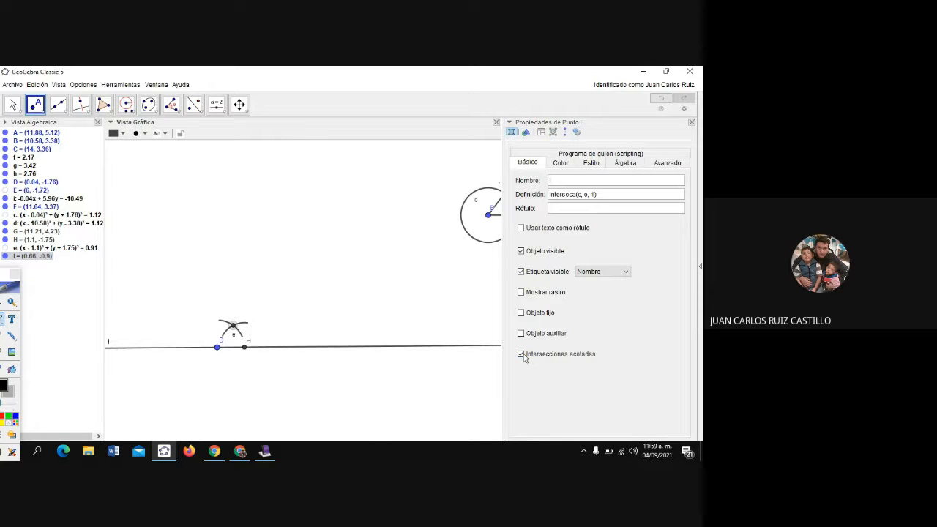
pyautogui.click(692, 125)
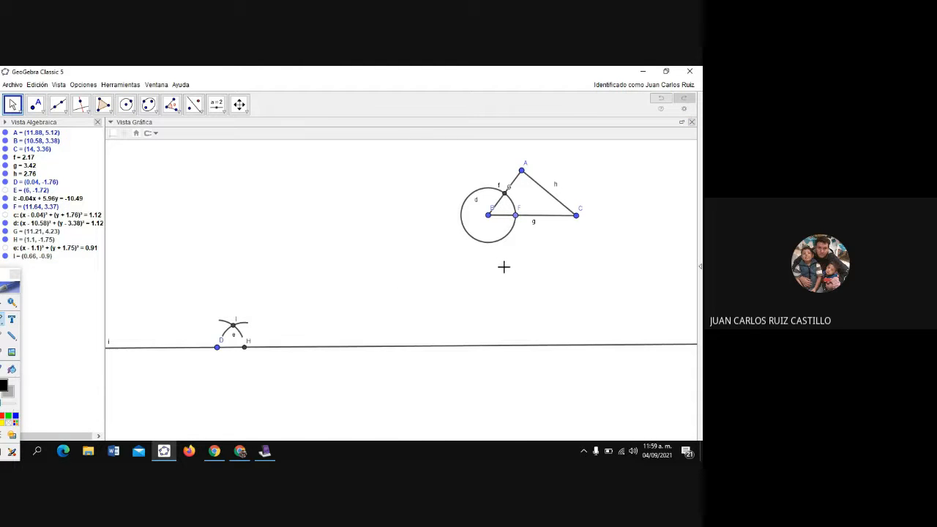
pyautogui.rightClick(483, 247)
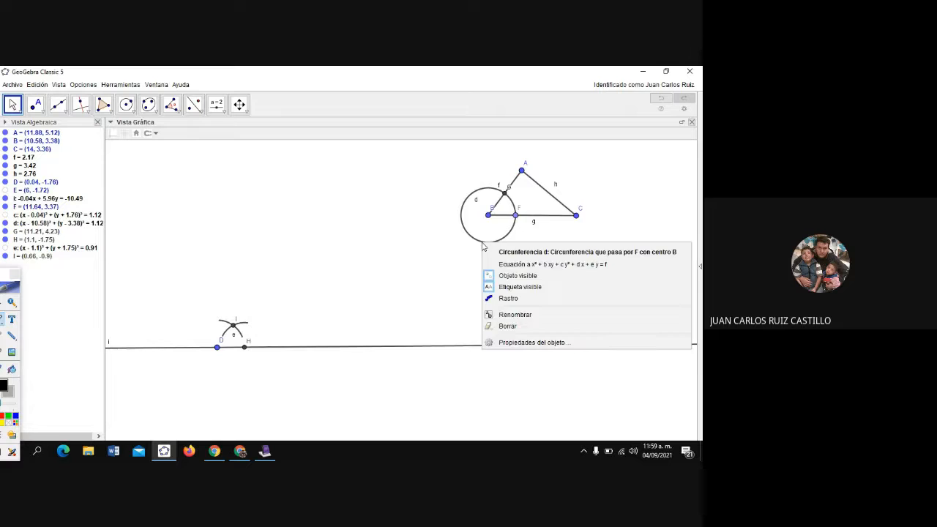
pyautogui.click(508, 276)
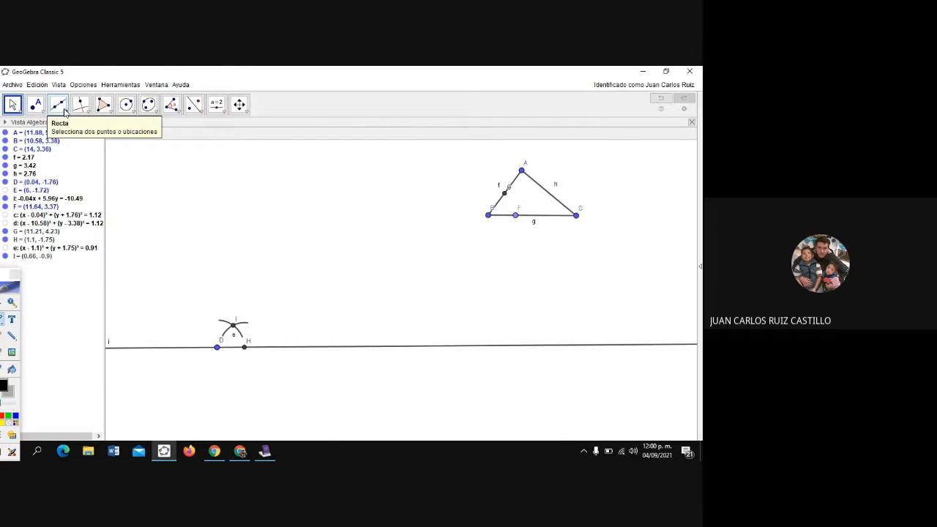
# Draw a Compás circle of radius BC centred at D and mark its intersection with the line on the same side as H.
pyautogui.click(135, 112)
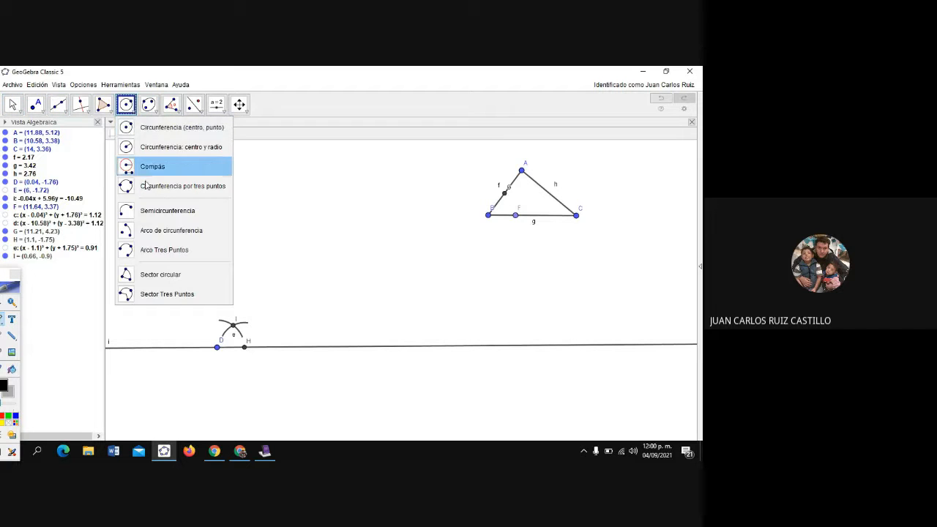
pyautogui.click(489, 216)
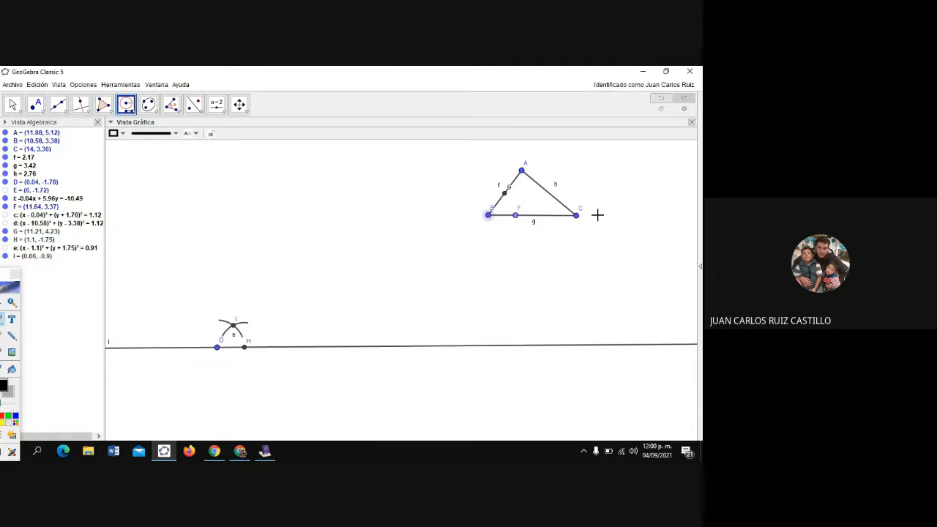
pyautogui.click(576, 215)
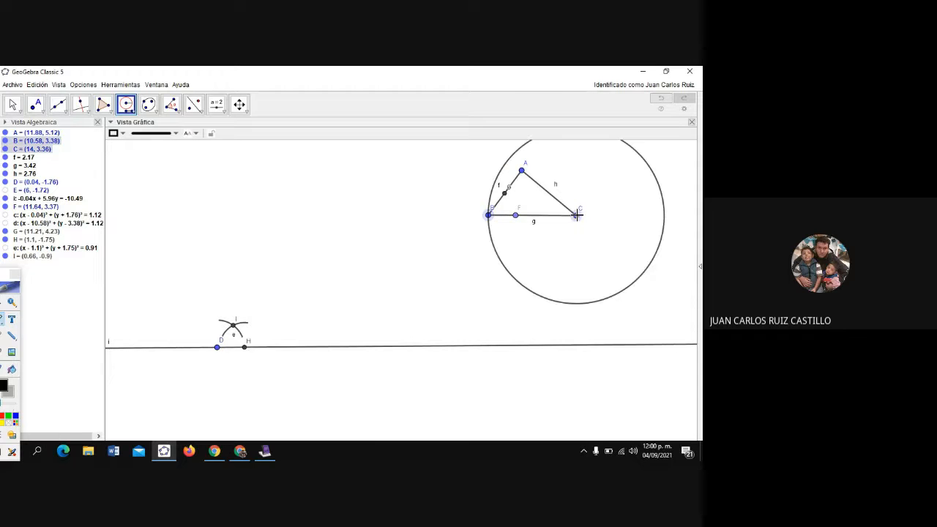
pyautogui.click(217, 348)
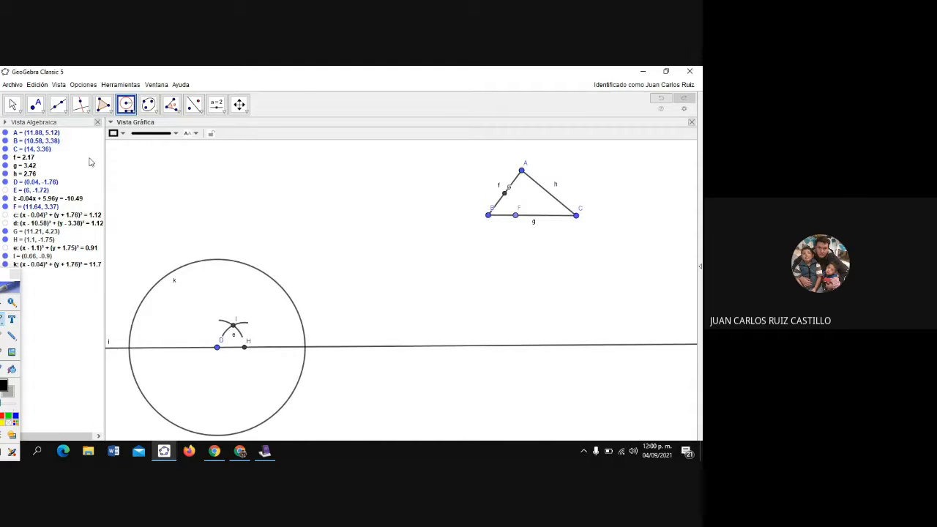
pyautogui.click(37, 106)
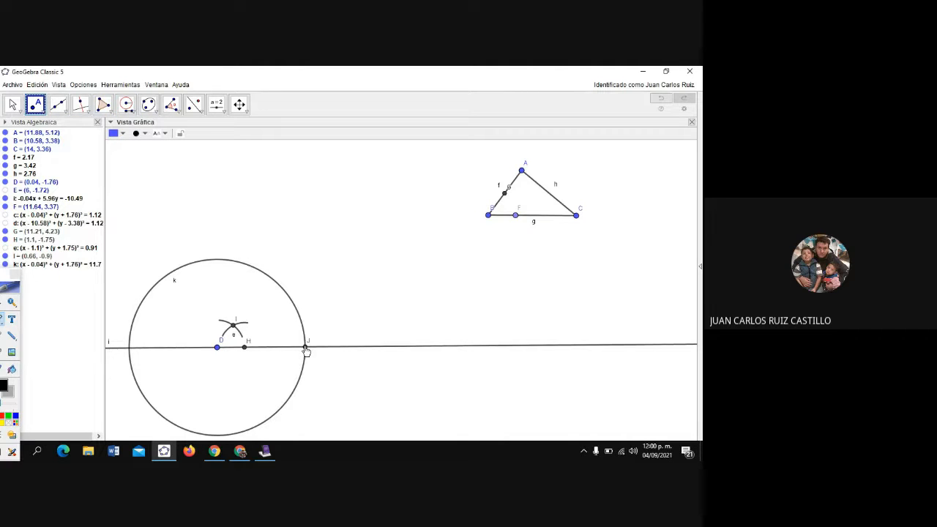
pyautogui.click(306, 347)
# Place a point on side BC at about (12.8, 3.4) and draw a Compás circle centred at J with its distance to C as radius.
pyautogui.click(545, 215)
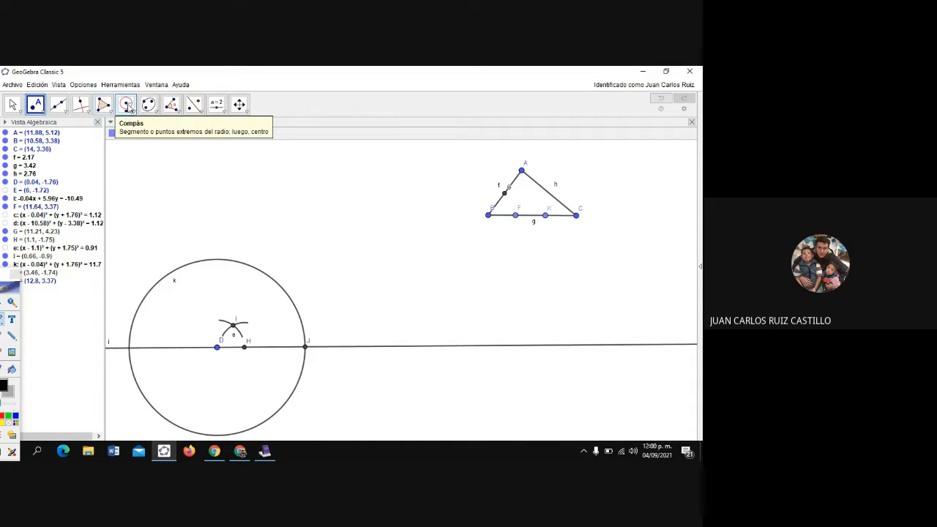
pyautogui.click(126, 107)
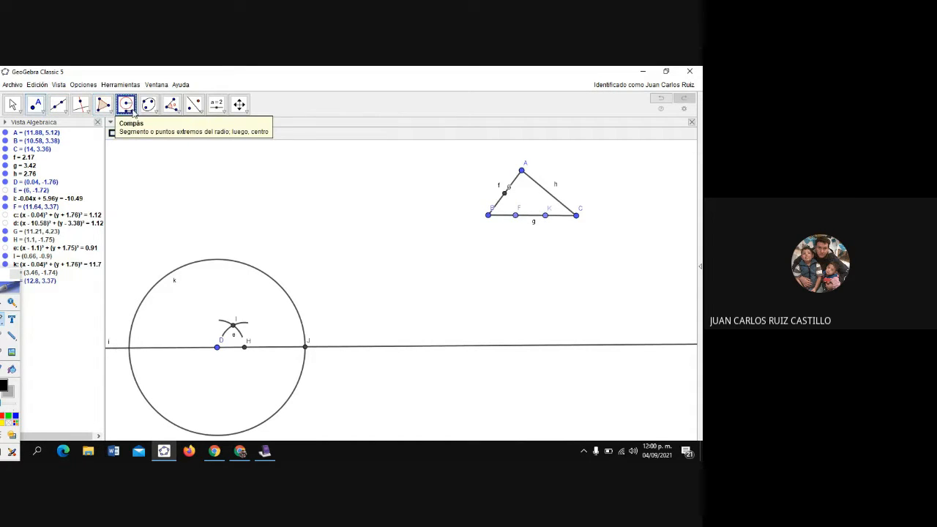
pyautogui.click(577, 216)
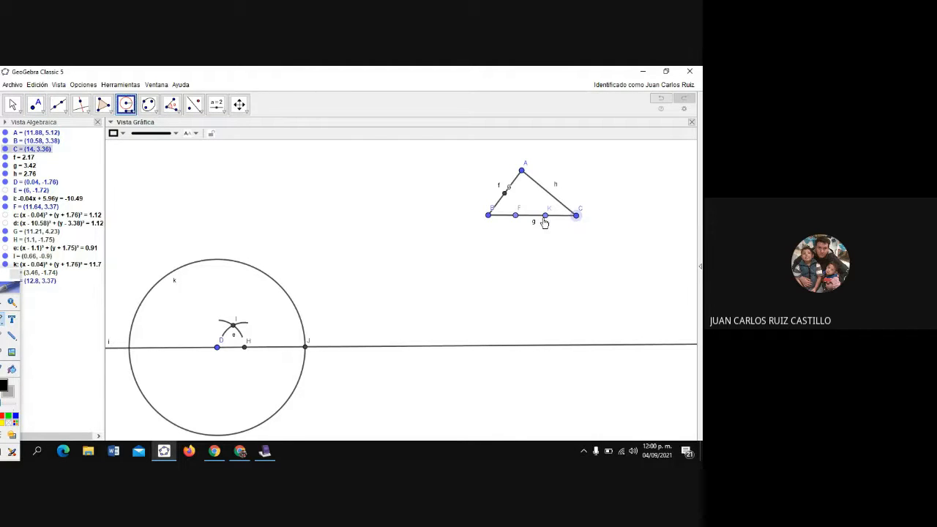
pyautogui.click(546, 216)
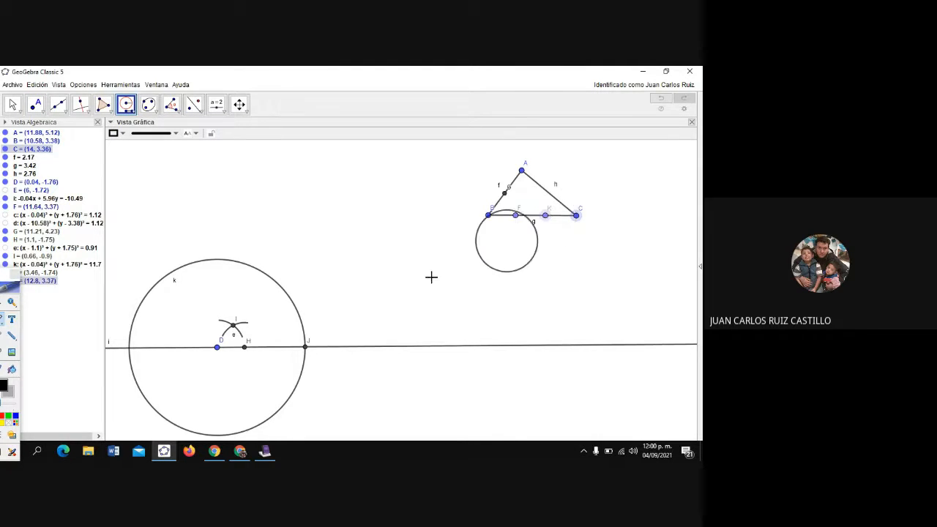
pyautogui.click(305, 350)
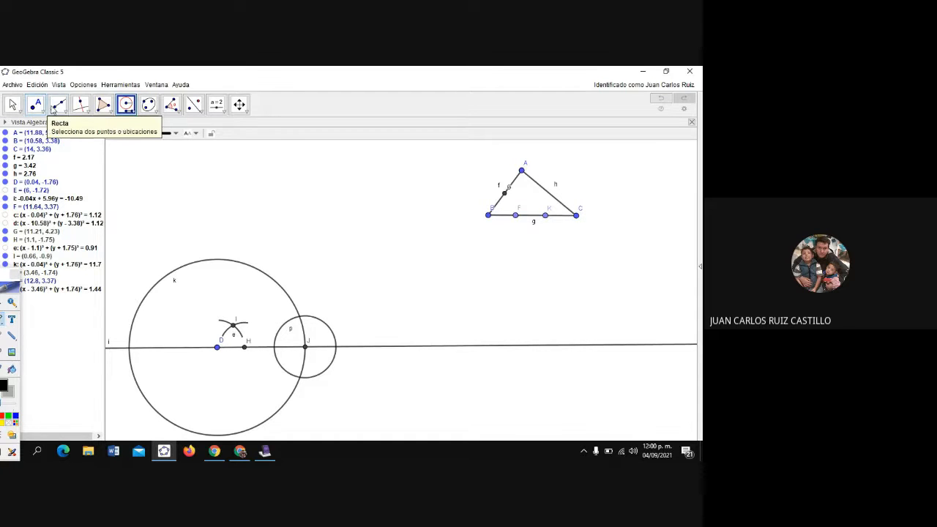
# Draw a circle centred at C through K and mark its intersection with side AC.
pyautogui.click(131, 110)
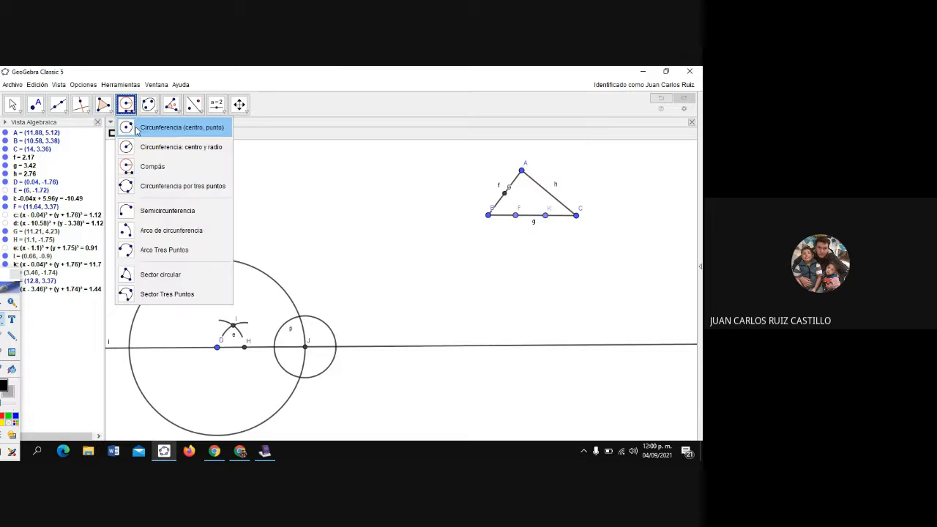
pyautogui.click(137, 128)
pyautogui.click(577, 218)
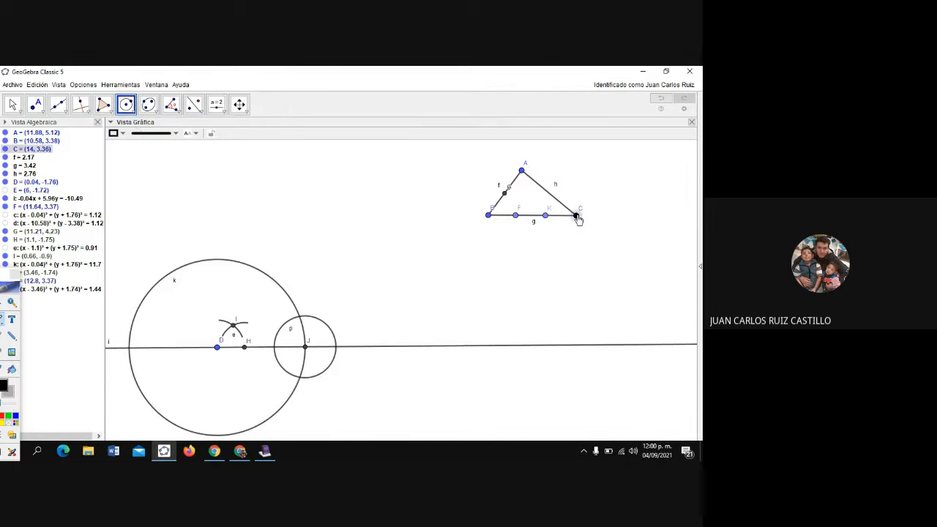
pyautogui.click(546, 217)
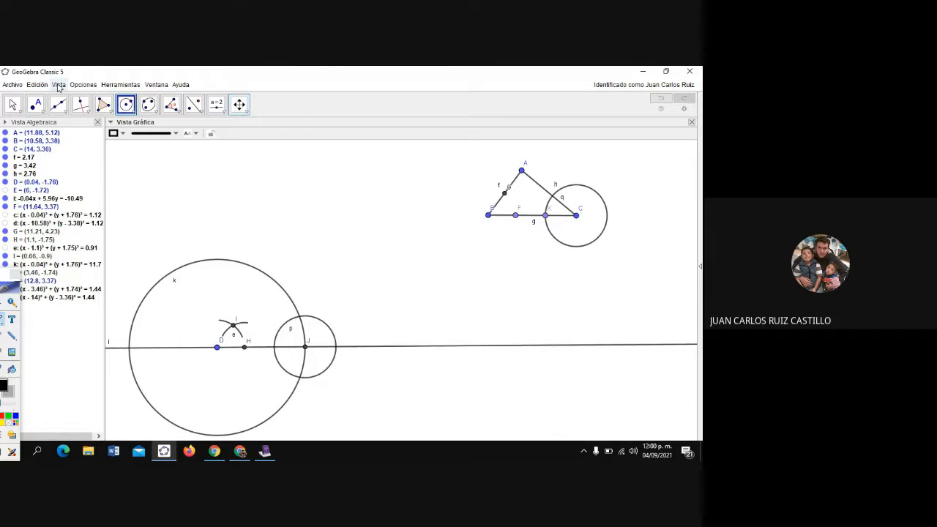
pyautogui.click(38, 105)
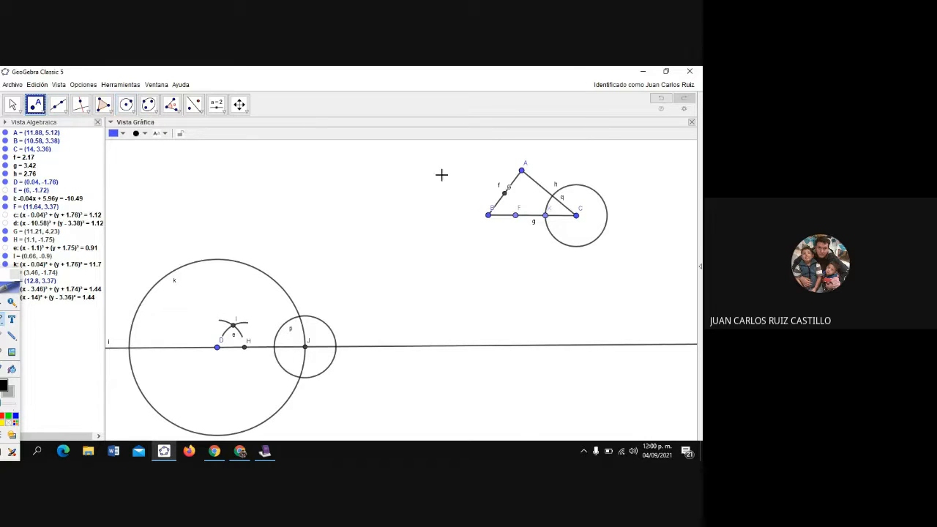
pyautogui.click(553, 198)
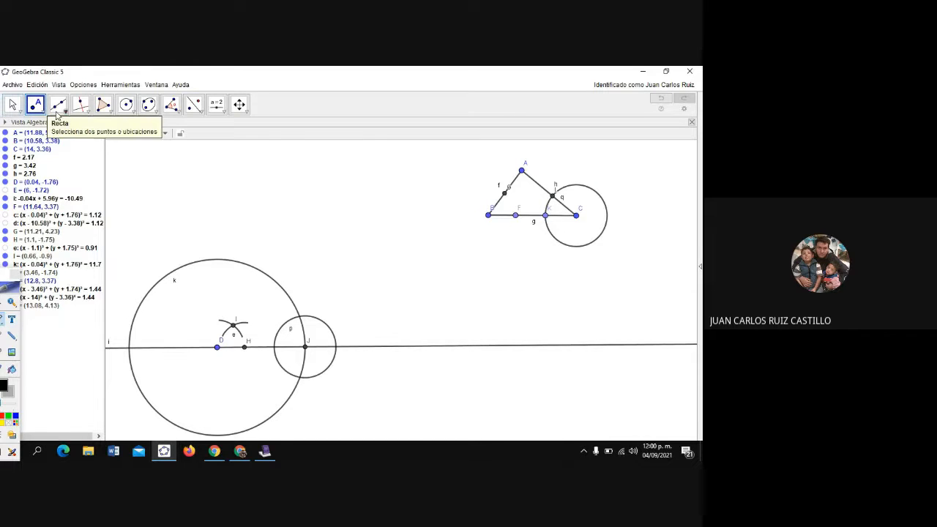
# Draw a Compás circle of radius KL centred where circle p crosses the line between H and J, and mark the two circles' upper intersection.
pyautogui.click(126, 104)
pyautogui.click(151, 168)
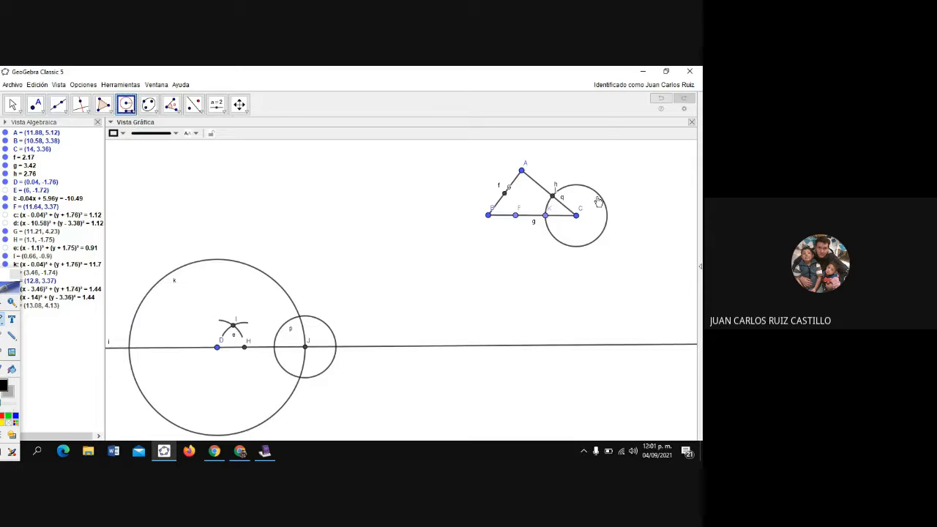
pyautogui.click(547, 212)
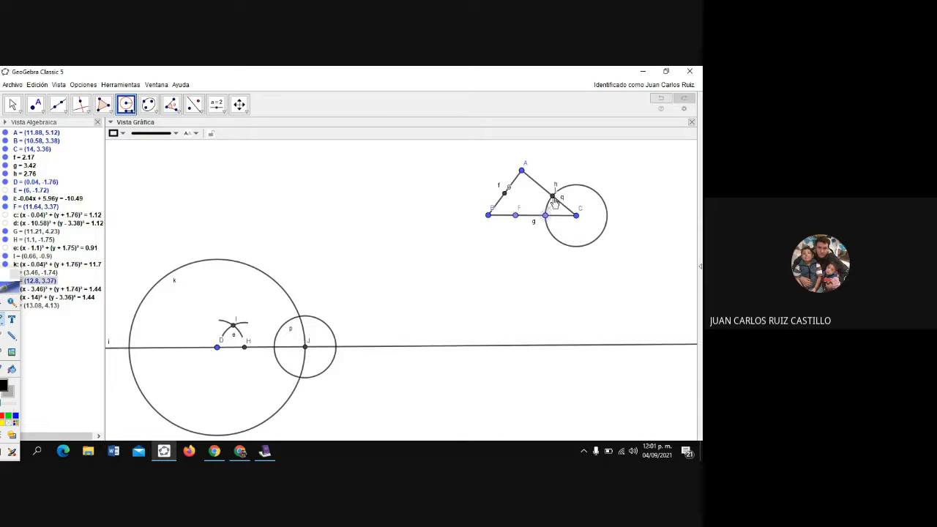
pyautogui.click(553, 197)
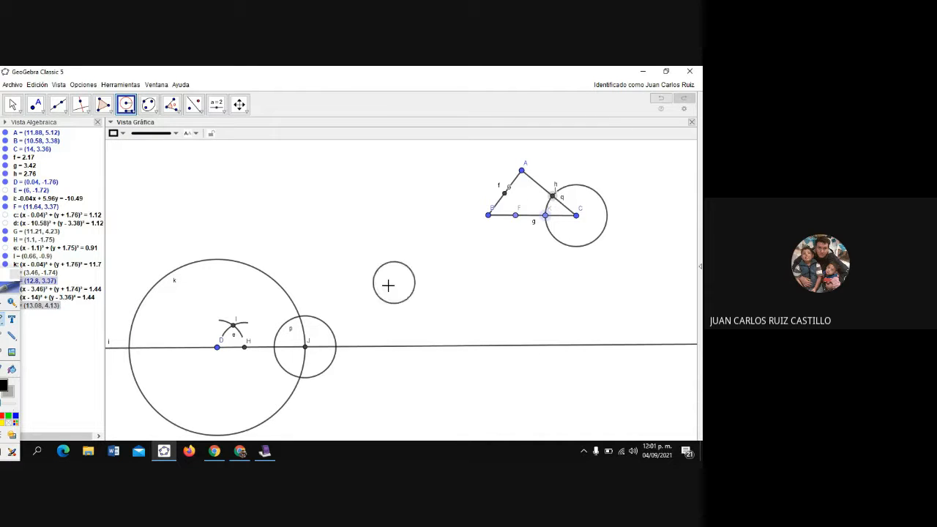
pyautogui.click(275, 349)
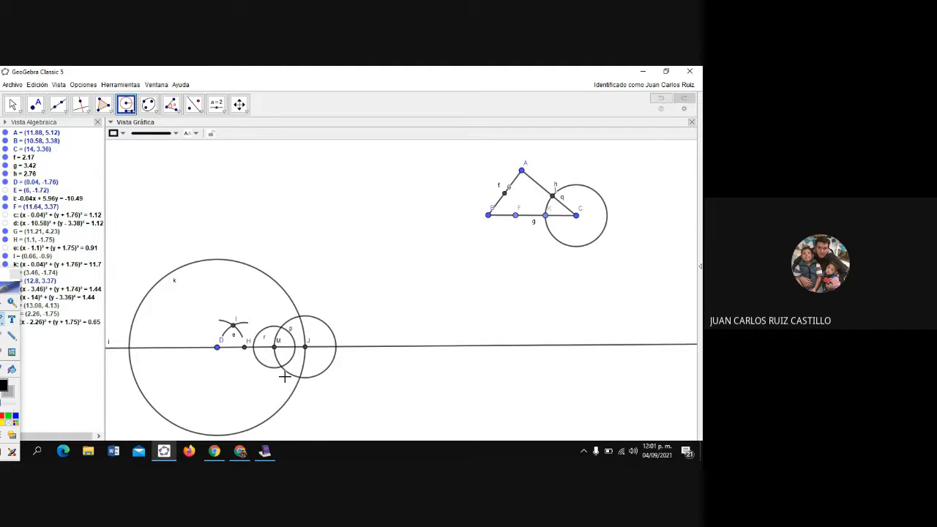
pyautogui.click(38, 110)
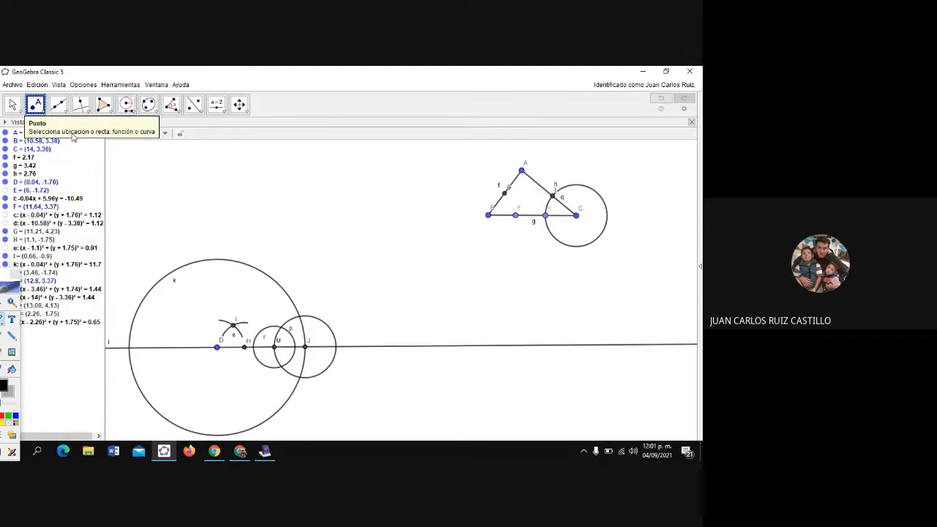
pyautogui.click(281, 328)
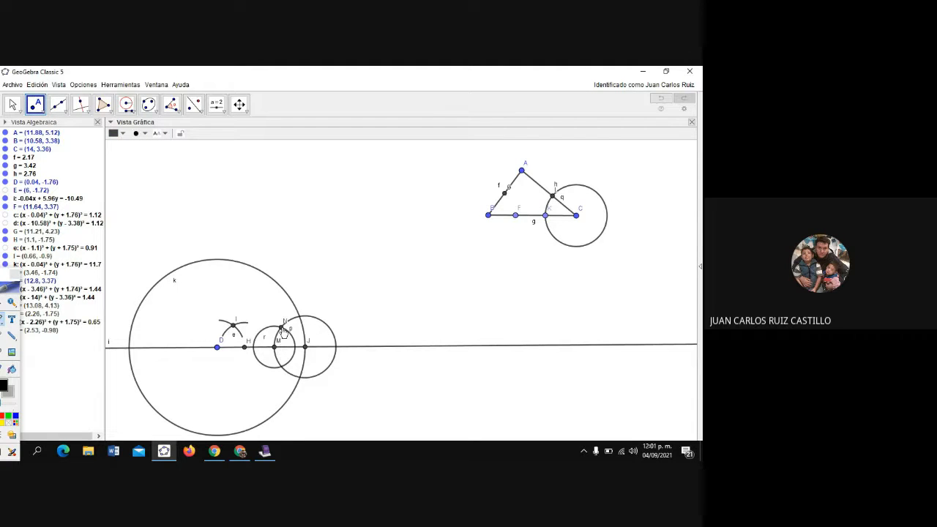
# Reduce the two circles crossing at point N to short arcs with Intersecciones acotadas.
pyautogui.rightClick(284, 331)
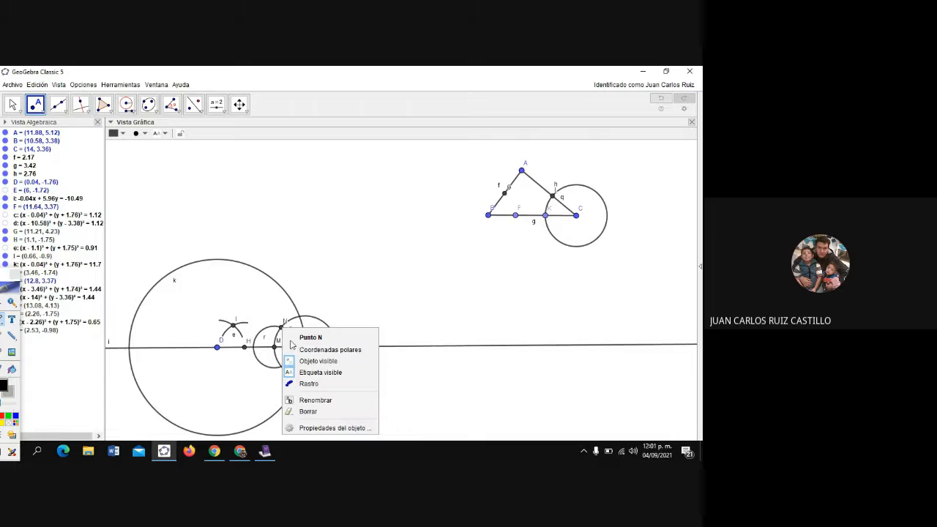
pyautogui.click(333, 428)
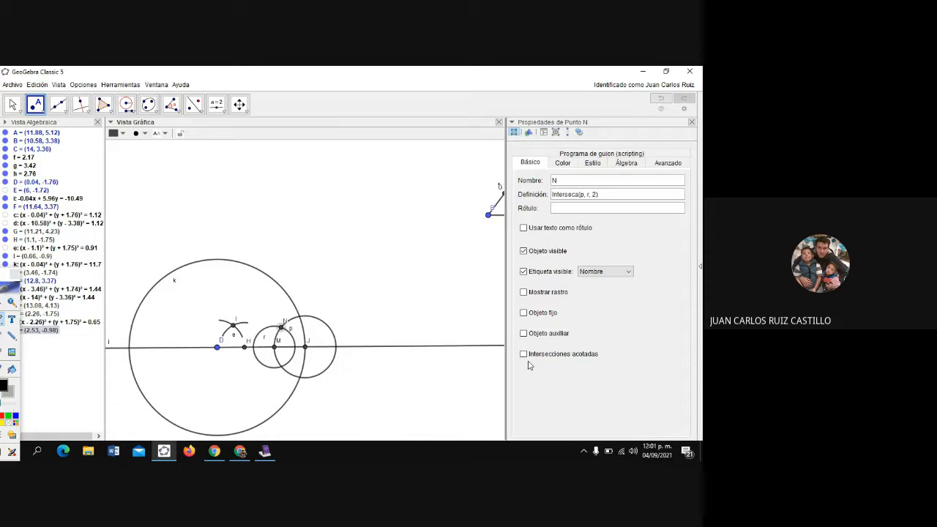
pyautogui.click(523, 354)
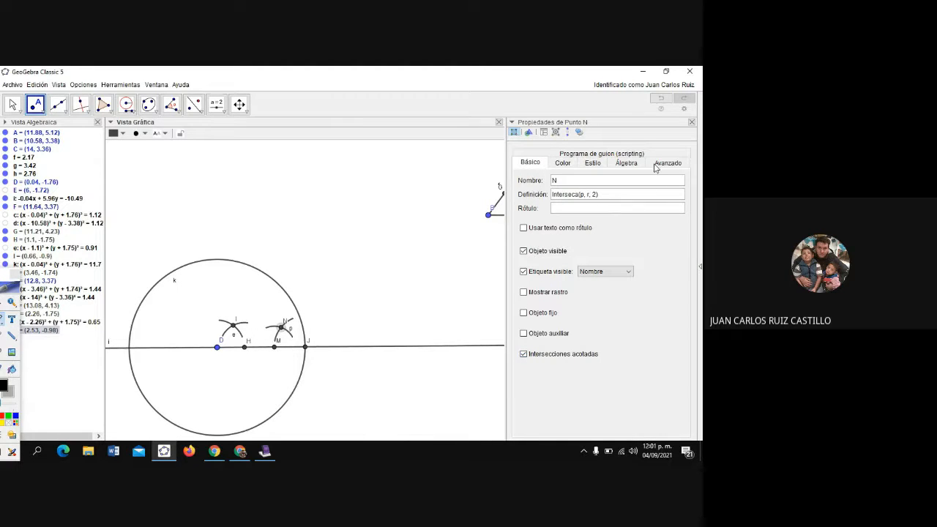
pyautogui.click(692, 123)
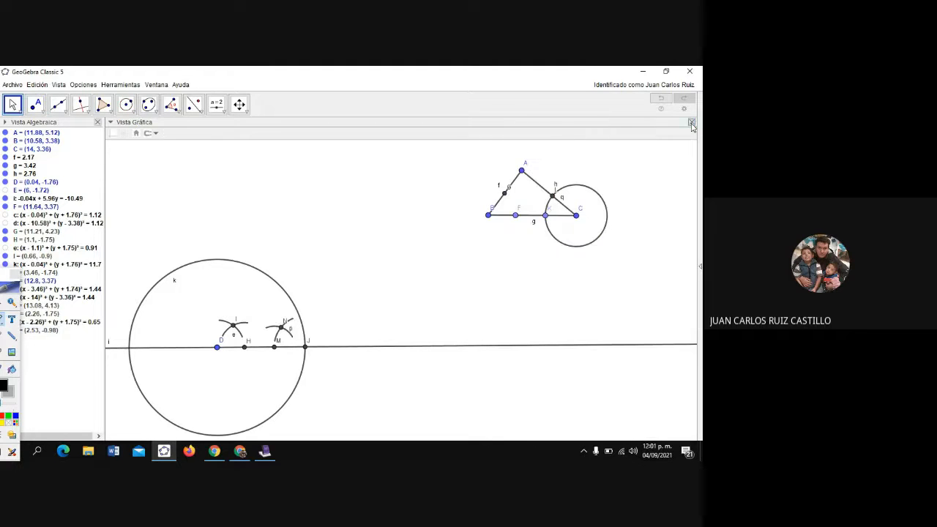
pyautogui.click(692, 123)
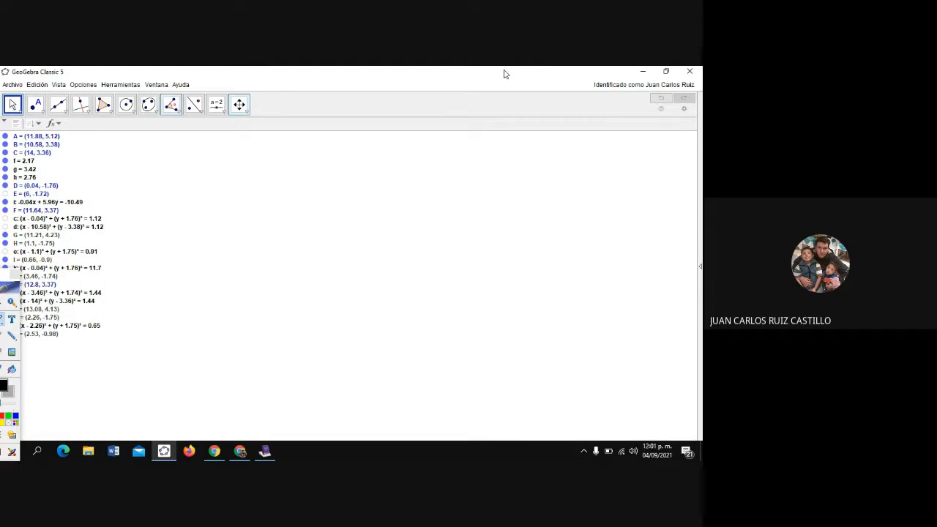
pyautogui.click(93, 86)
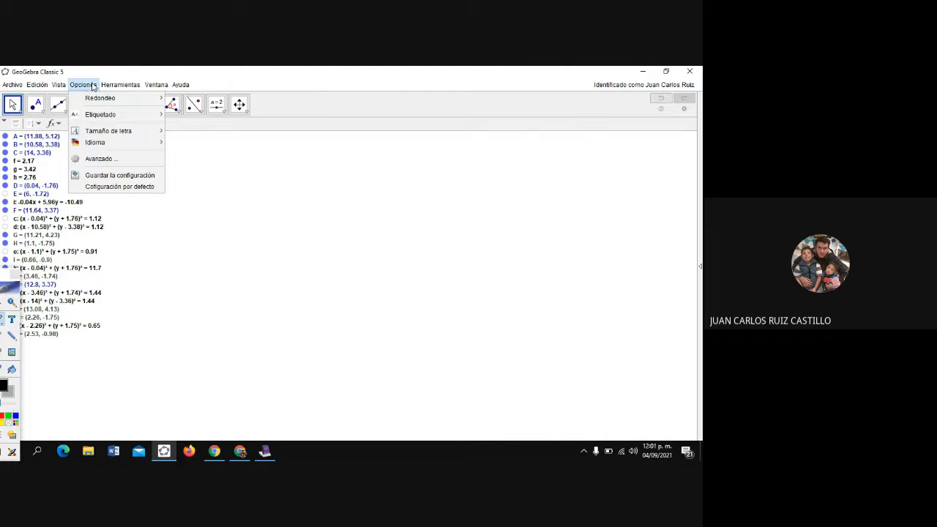
pyautogui.click(55, 86)
pyautogui.click(56, 86)
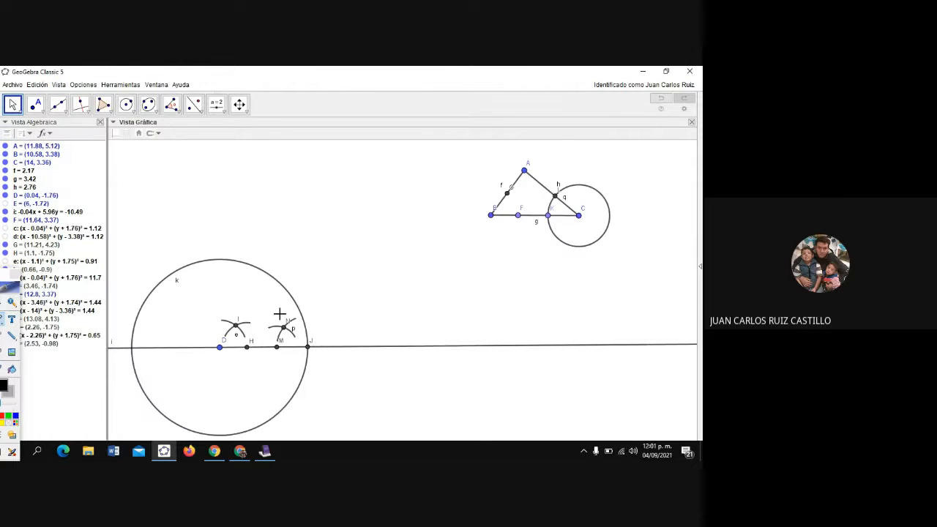
# Draw a line through D and I and another through J and N, and mark the point where they intersect.
pyautogui.click(58, 107)
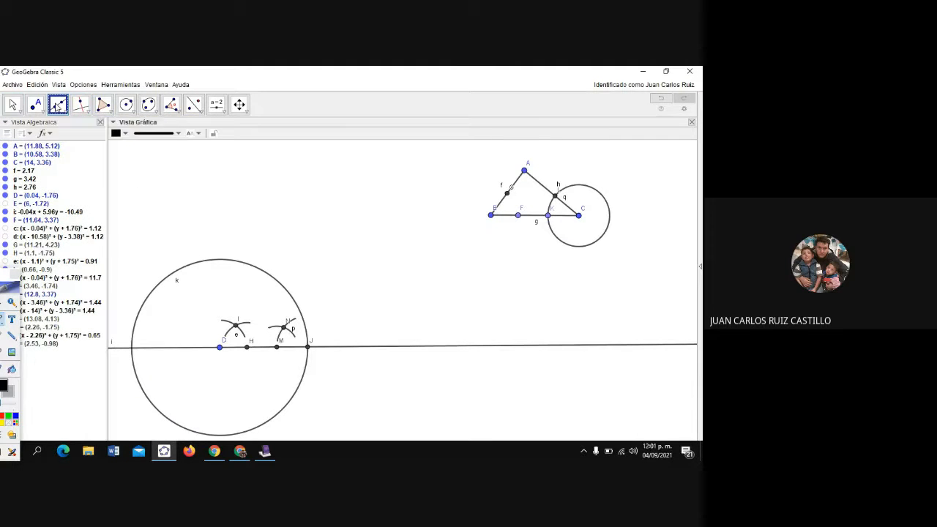
pyautogui.click(221, 349)
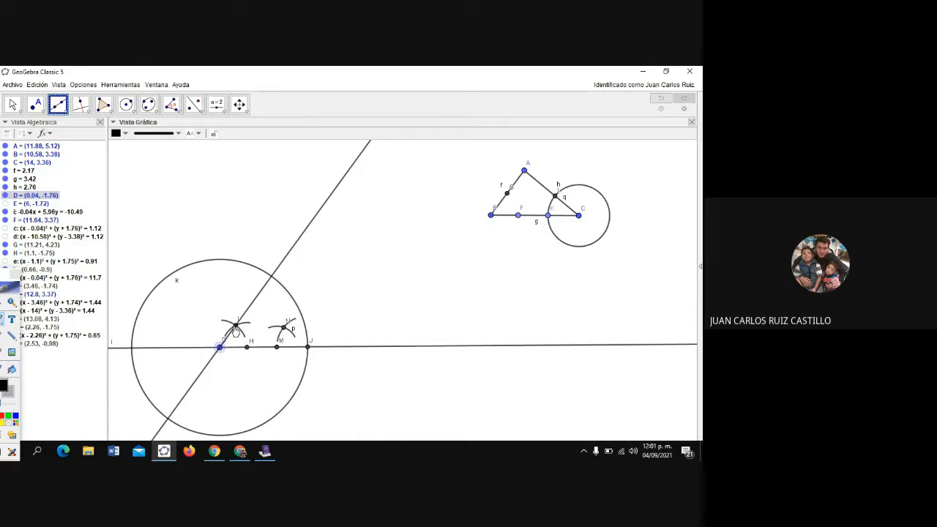
pyautogui.click(235, 326)
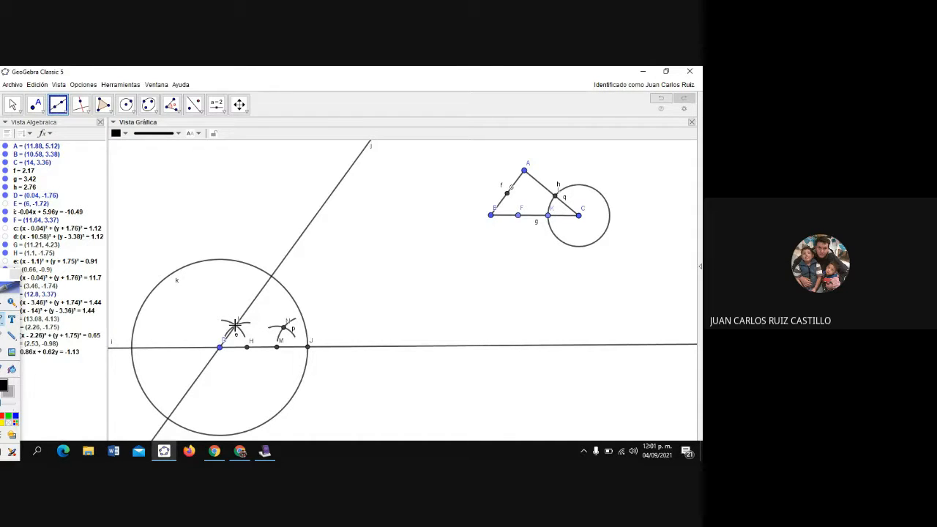
pyautogui.click(308, 348)
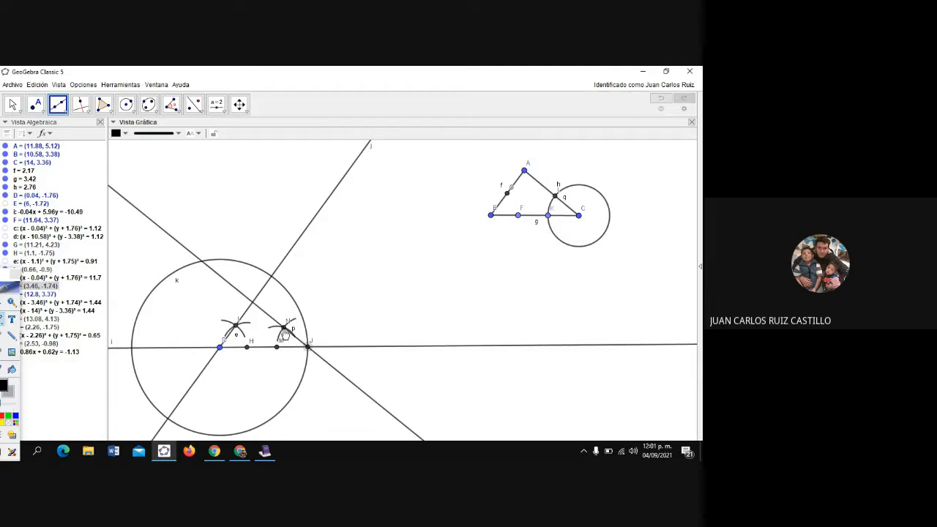
pyautogui.click(285, 330)
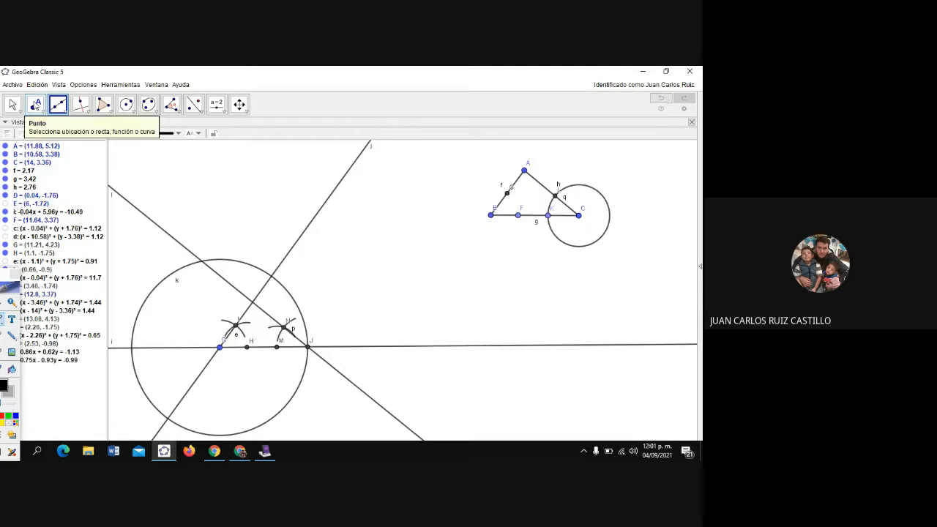
pyautogui.click(35, 104)
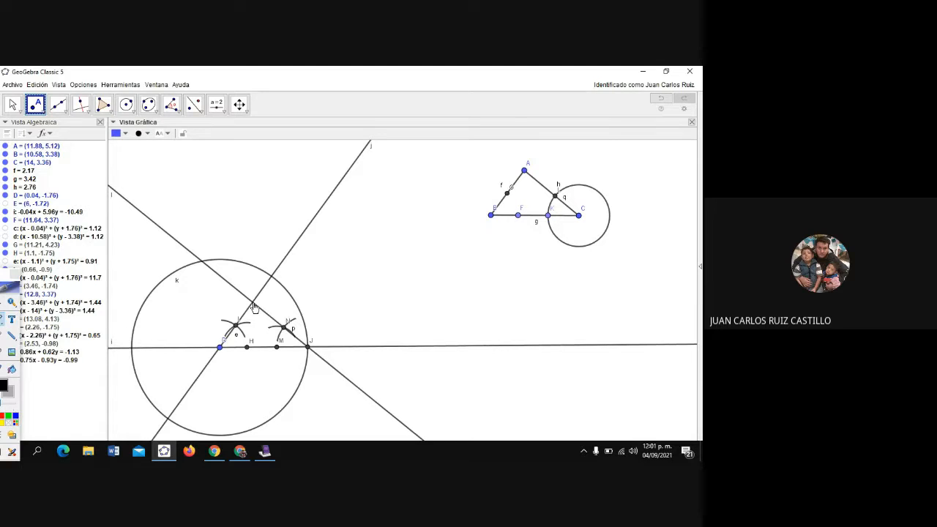
pyautogui.click(253, 301)
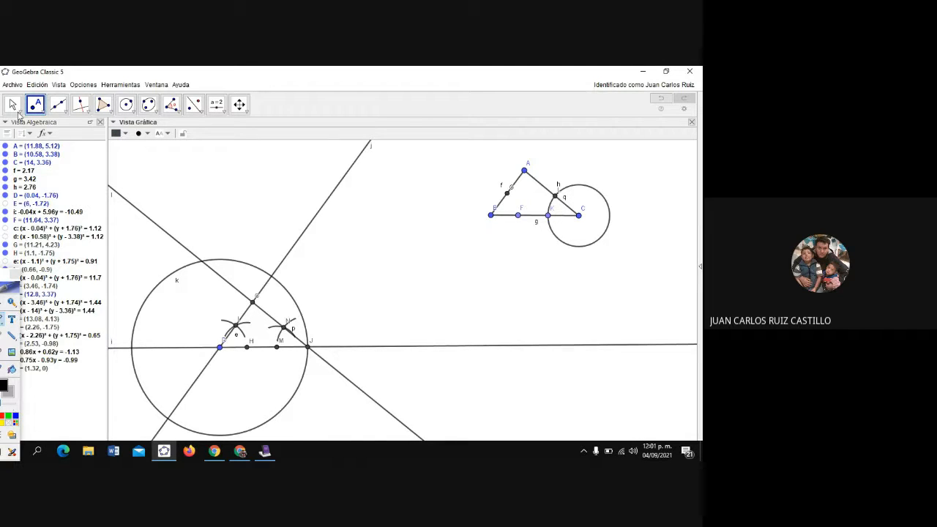
# Draw the three sides of the copied triangle as segments joining D, J and the intersection point O.
pyautogui.click(59, 105)
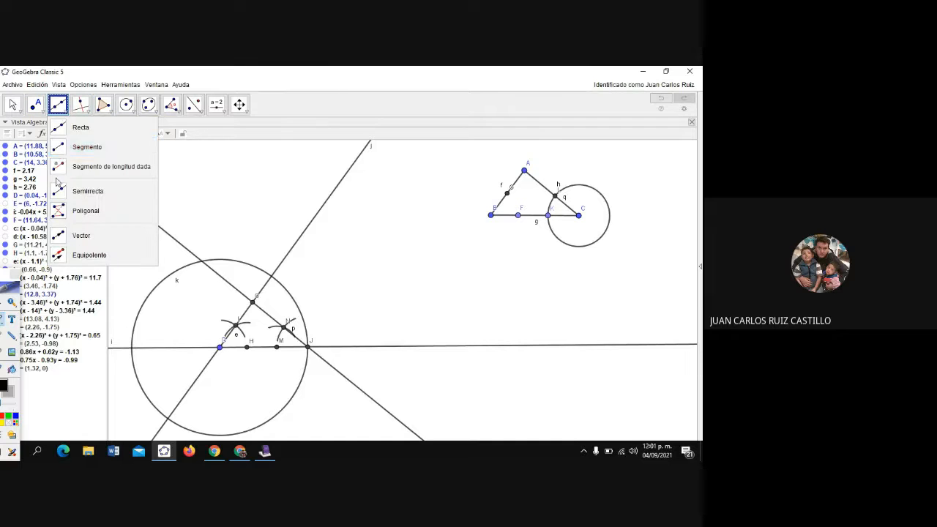
pyautogui.click(81, 147)
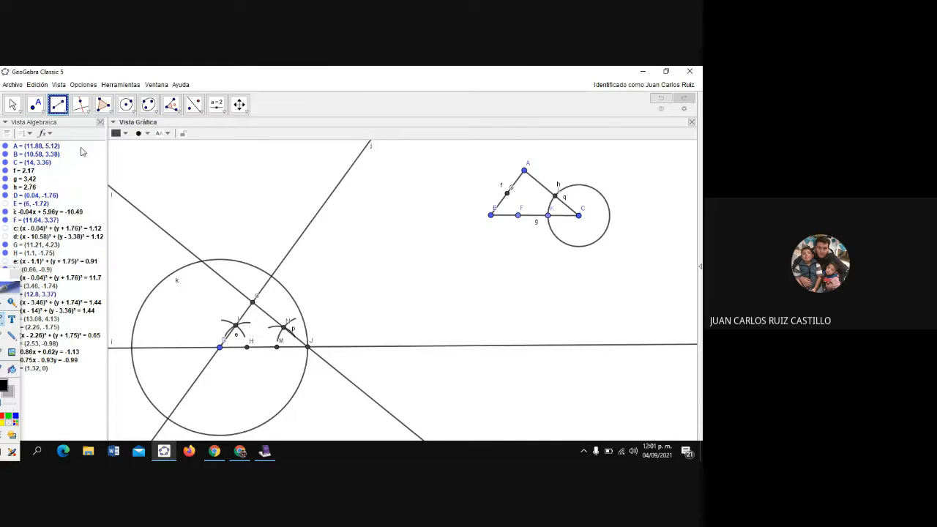
pyautogui.click(219, 349)
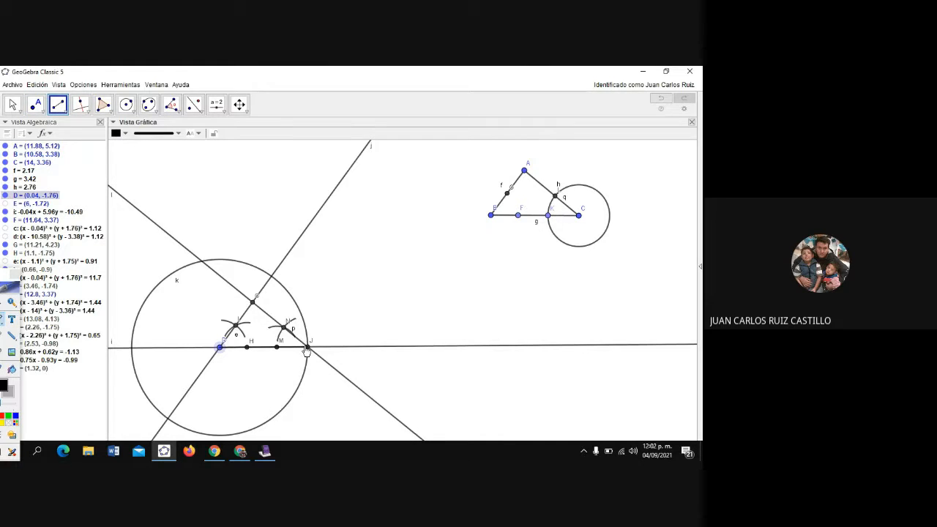
pyautogui.click(308, 347)
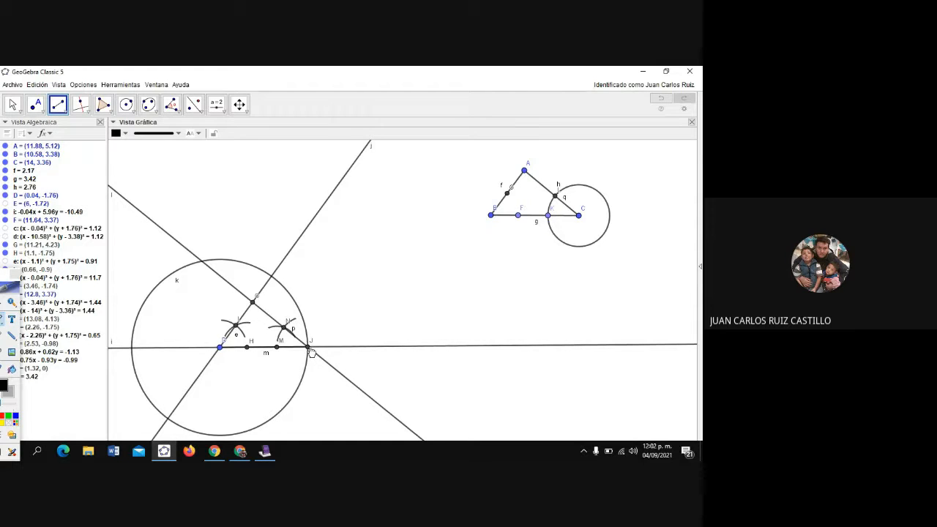
pyautogui.click(308, 347)
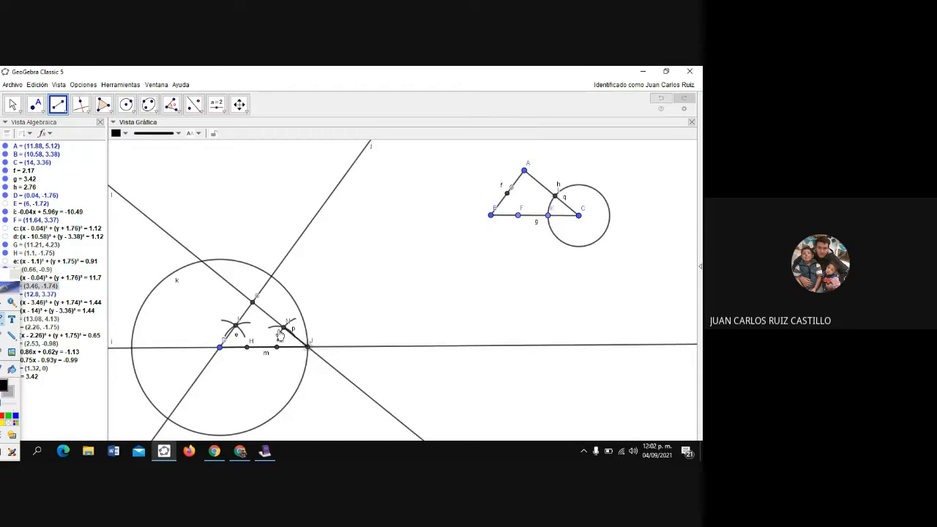
pyautogui.click(253, 302)
pyautogui.click(253, 301)
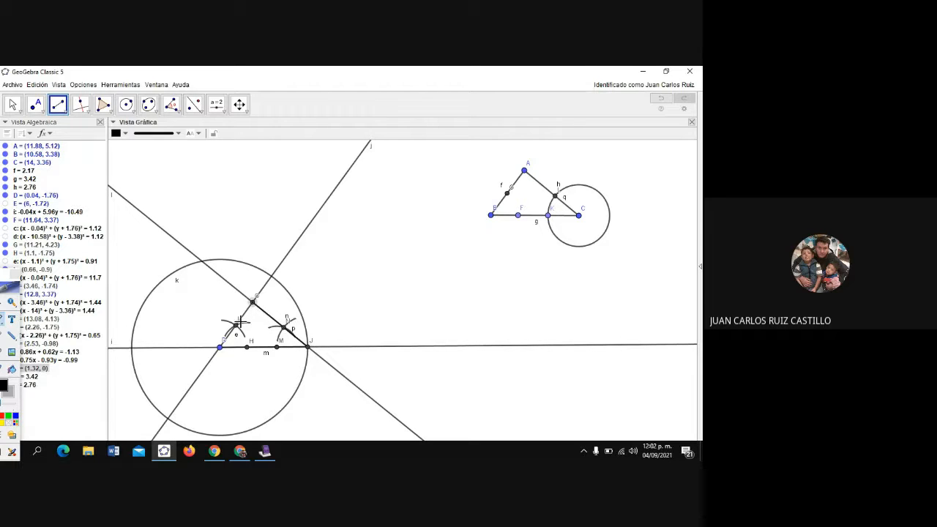
pyautogui.click(220, 348)
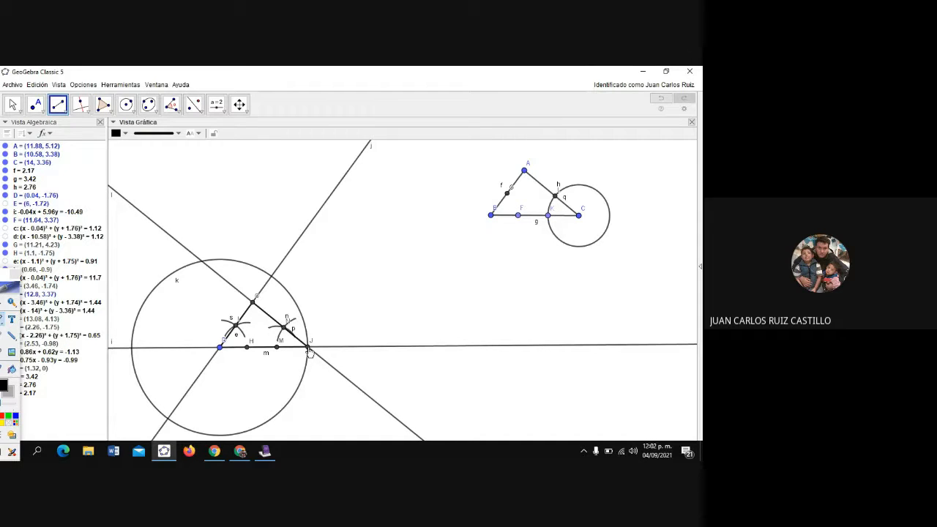
# Reduce the lines and circle crossing at points J and O to short strokes with Intersecciones acotadas.
pyautogui.rightClick(308, 349)
pyautogui.click(362, 447)
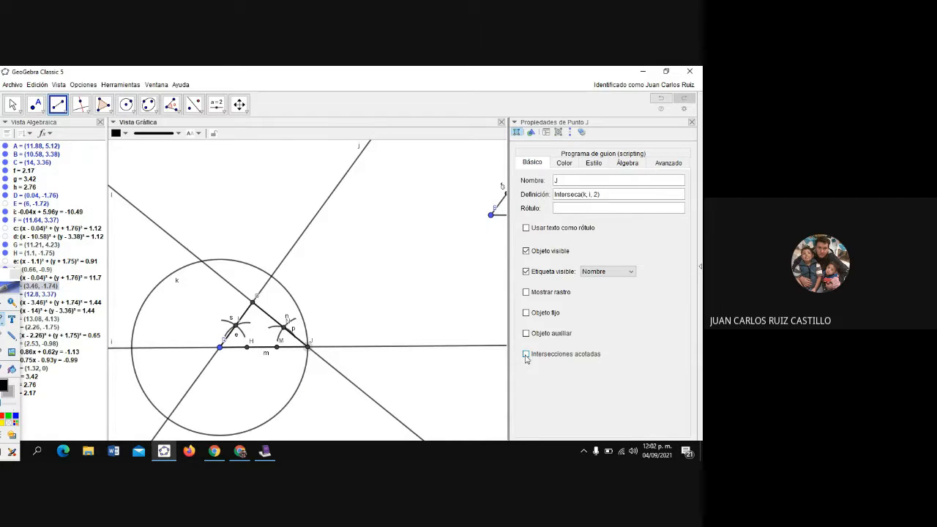
pyautogui.click(525, 354)
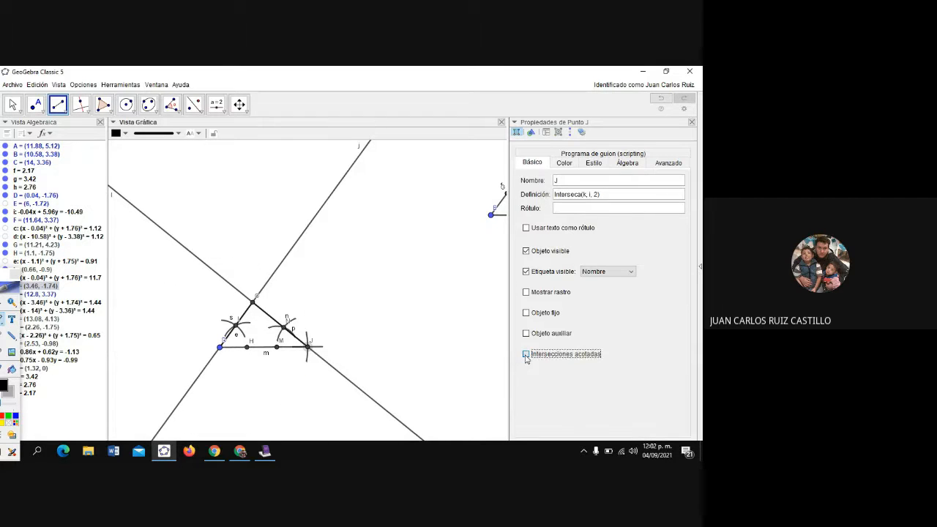
pyautogui.click(692, 123)
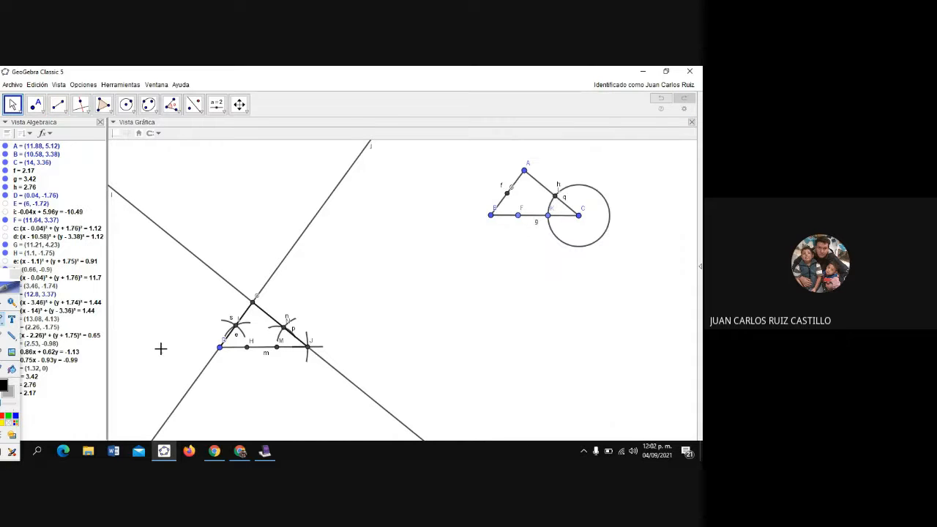
pyautogui.rightClick(254, 303)
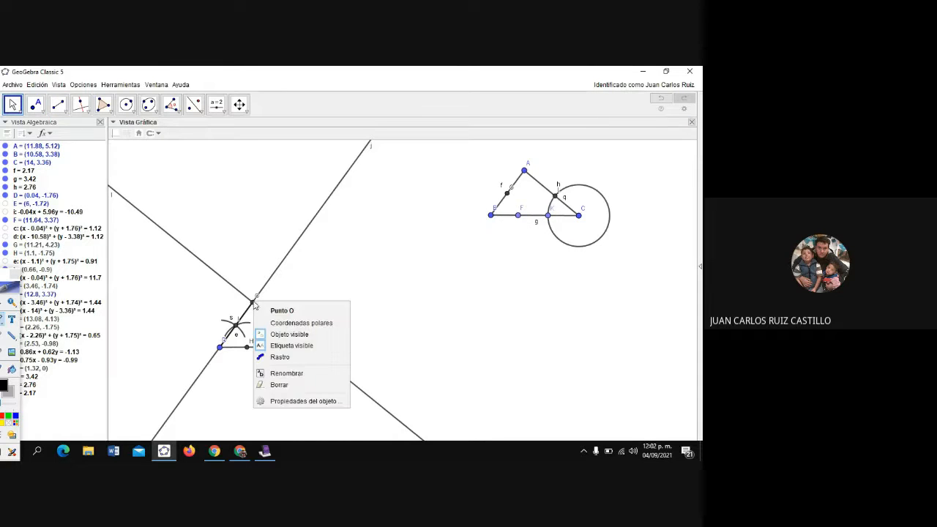
pyautogui.click(281, 400)
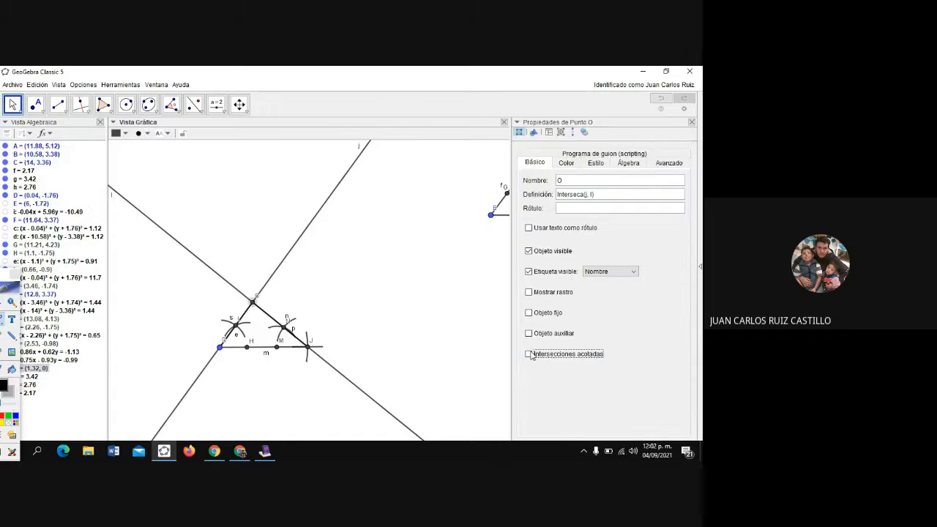
pyautogui.click(529, 354)
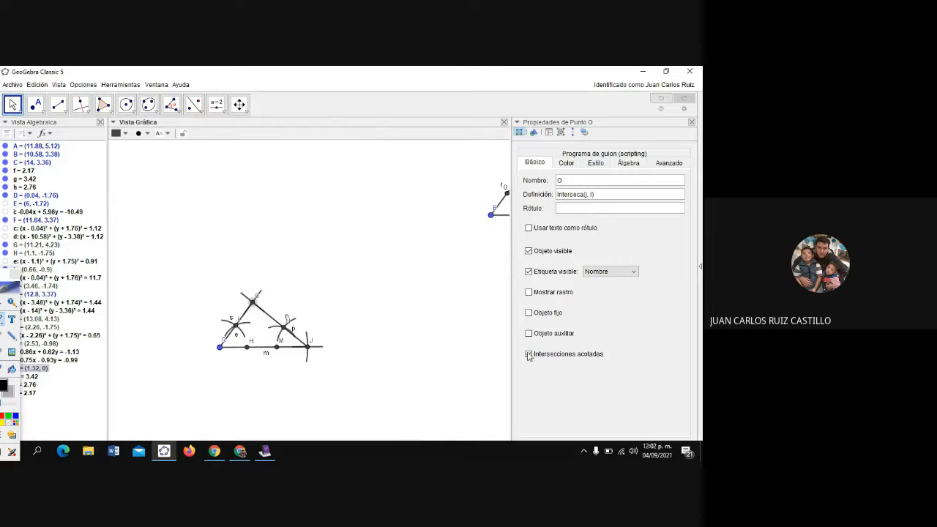
pyautogui.click(691, 122)
# Hide circle q, centred at C through K, on the original triangle.
pyautogui.moveTo(35, 283); pyautogui.dragTo(619, 283)
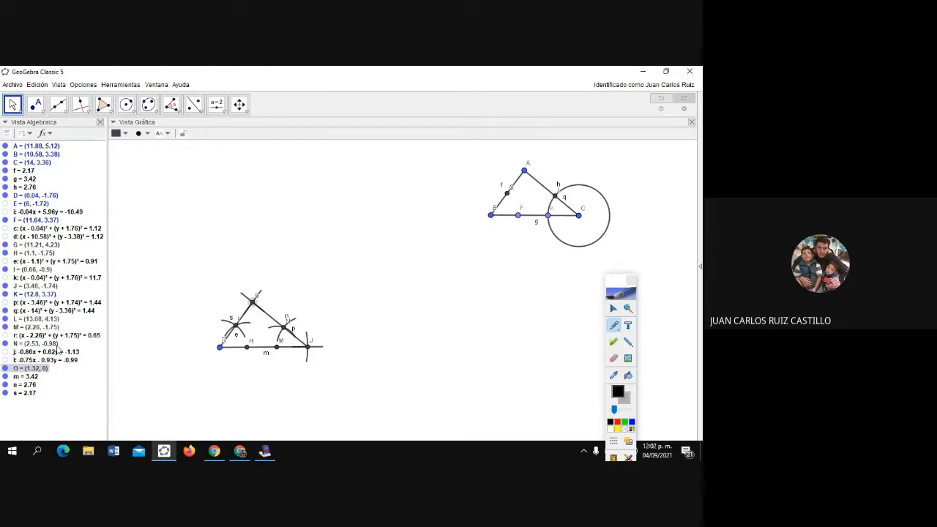
pyautogui.rightClick(611, 213)
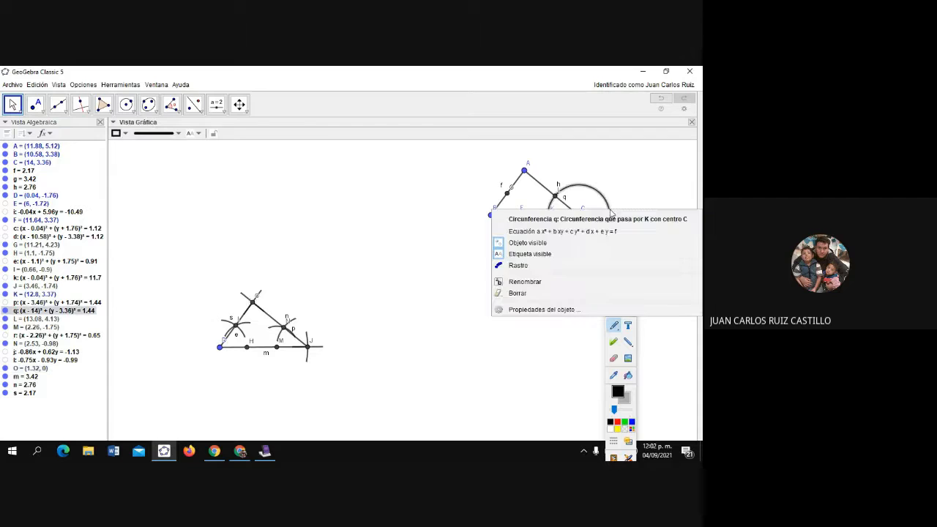
pyautogui.click(562, 244)
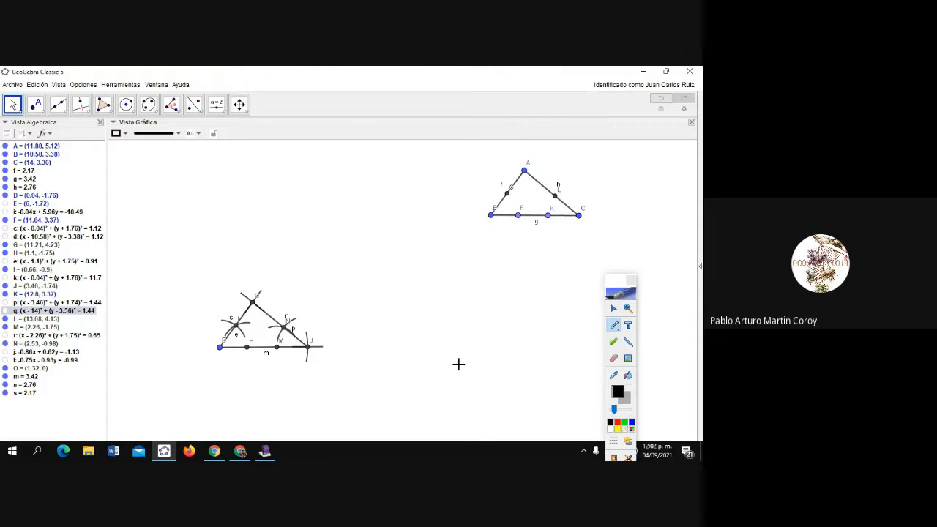
# Open the properties of point O and uncover the Intersecciones acotadas option by moving the floating drawing palette aside.
pyautogui.rightClick(252, 302)
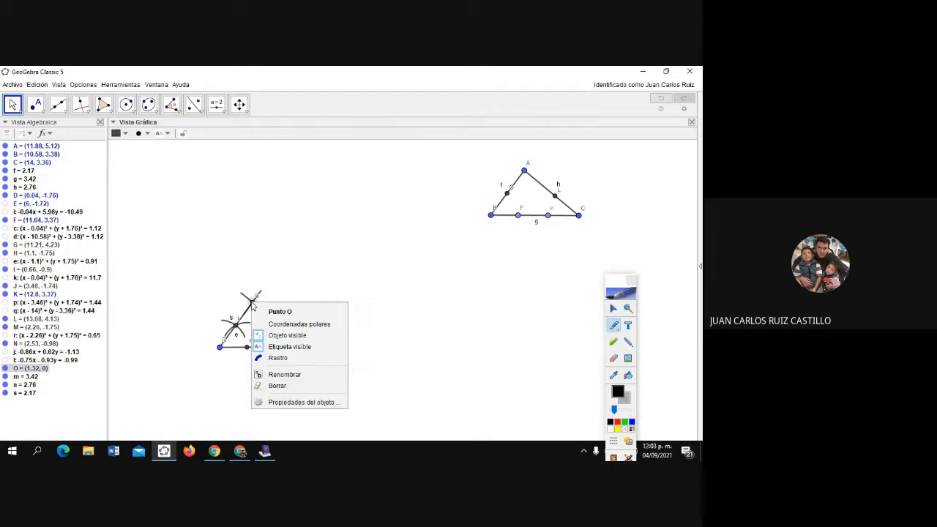
pyautogui.click(278, 404)
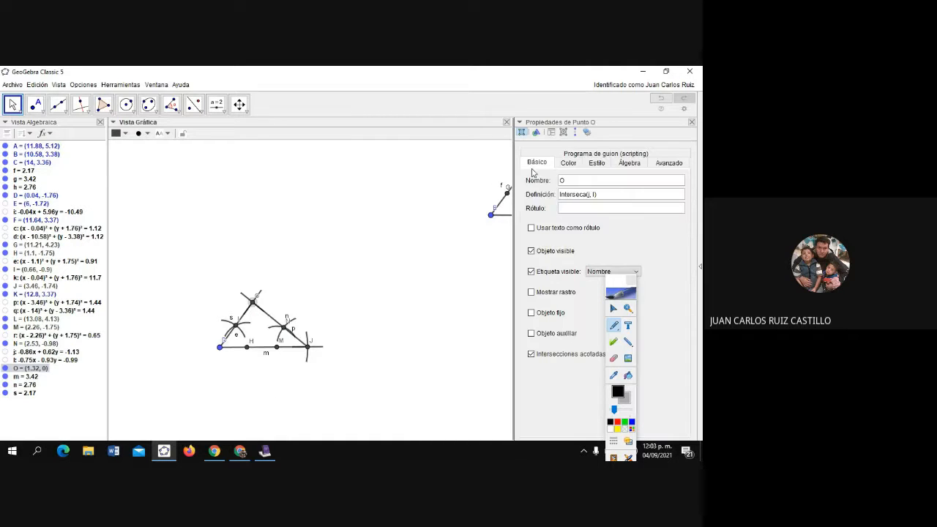
pyautogui.moveTo(619, 280); pyautogui.dragTo(411, 233)
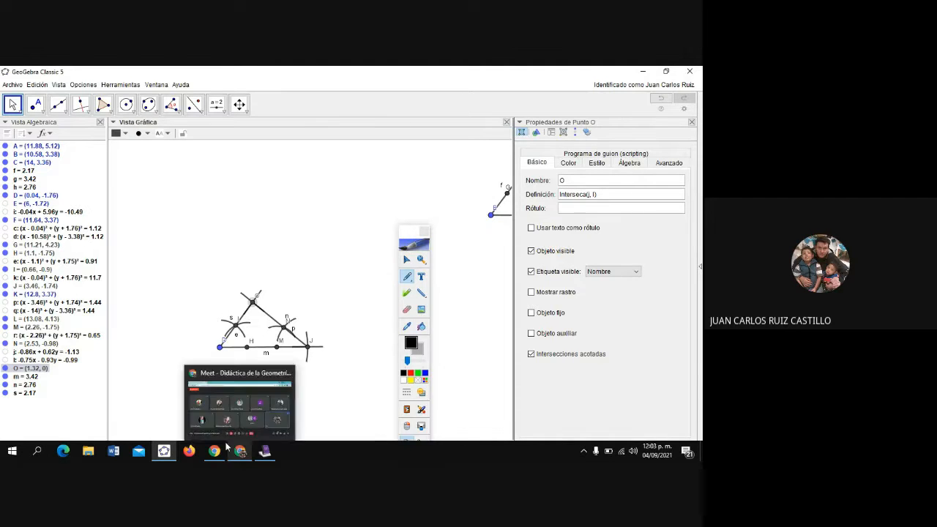
# Check the Google Meet call window, and back in GeoGebra close point O's properties to clear the view of both triangles.
pyautogui.moveTo(217, 454)
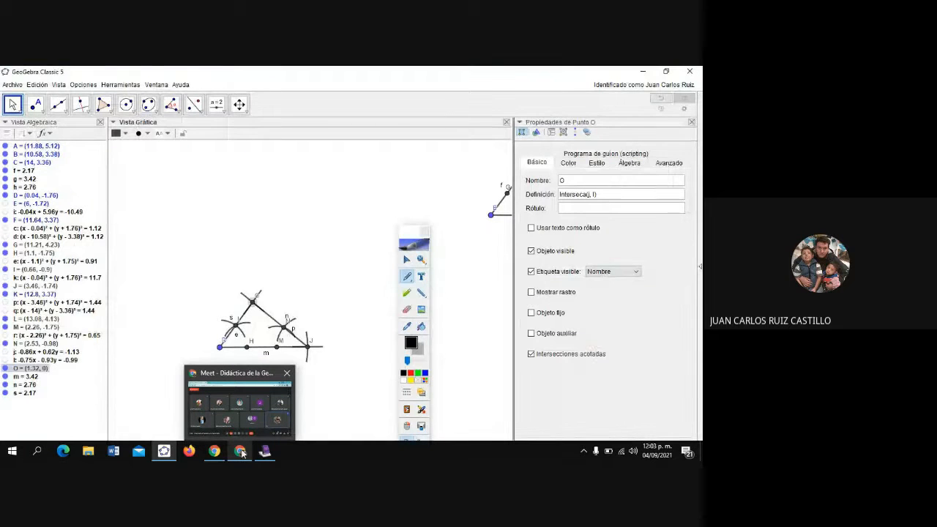
pyautogui.click(241, 453)
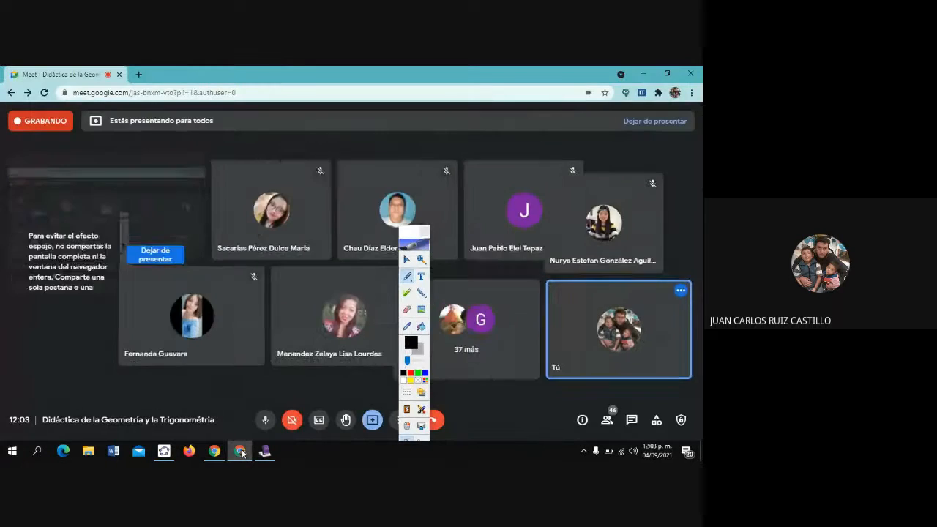
pyautogui.click(241, 453)
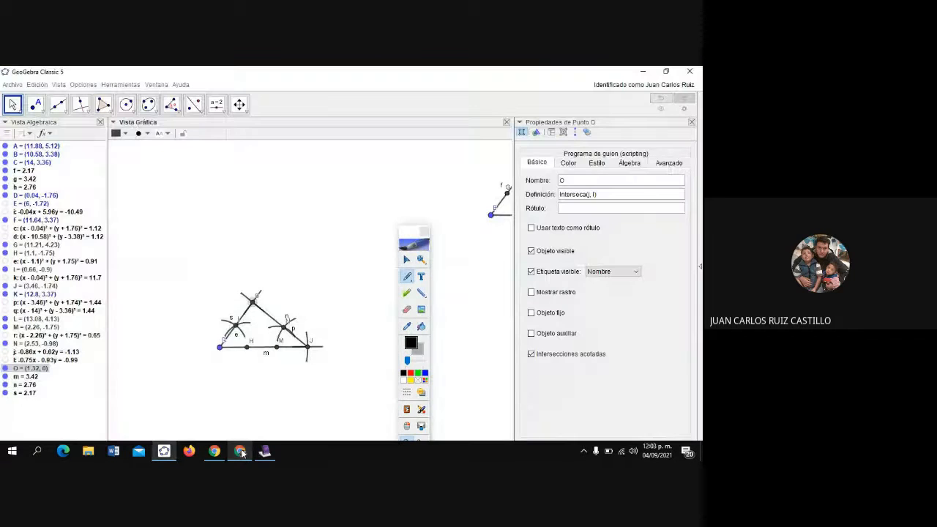
pyautogui.click(692, 122)
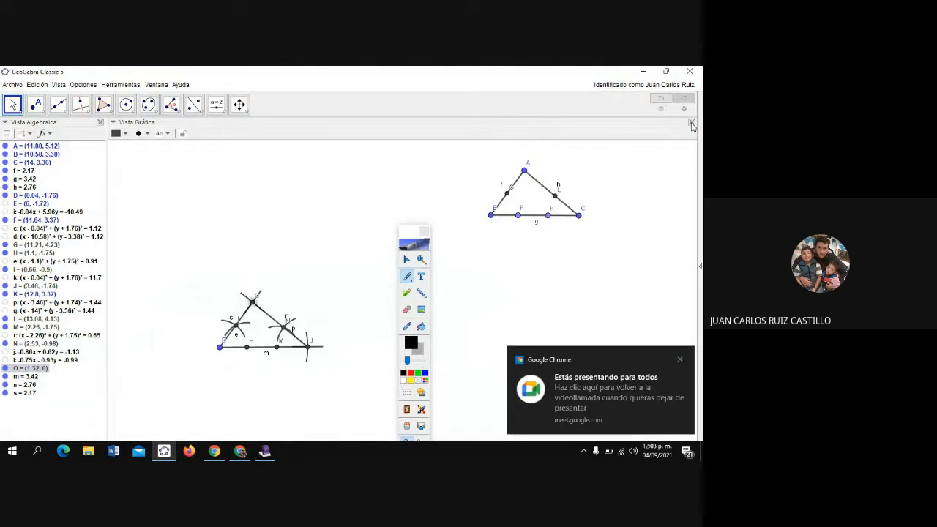
pyautogui.click(680, 360)
pyautogui.moveTo(411, 239)
pyautogui.mouseDown()
pyautogui.moveTo(181, 211)
pyautogui.moveTo(32, 208)
pyautogui.mouseUp()
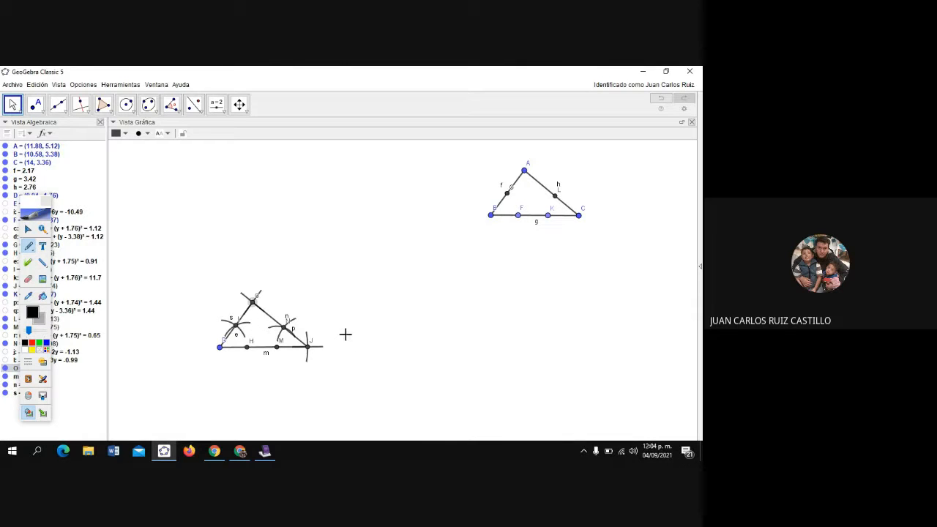
# Save the construction as a new file on the desktop named "construcción de un triángulo congruente, con triánguo dado postulado ALA.ggb".
pyautogui.click(12, 85)
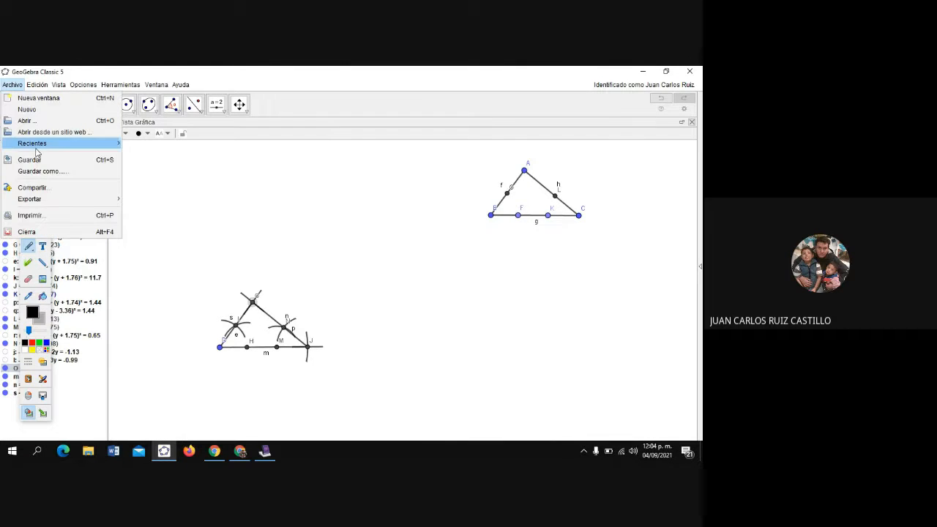
pyautogui.click(43, 172)
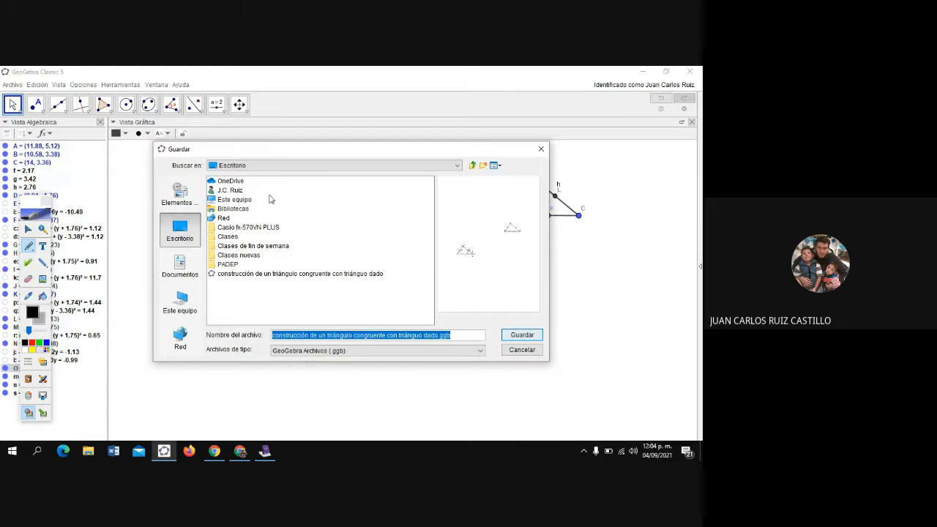
pyautogui.click(380, 334)
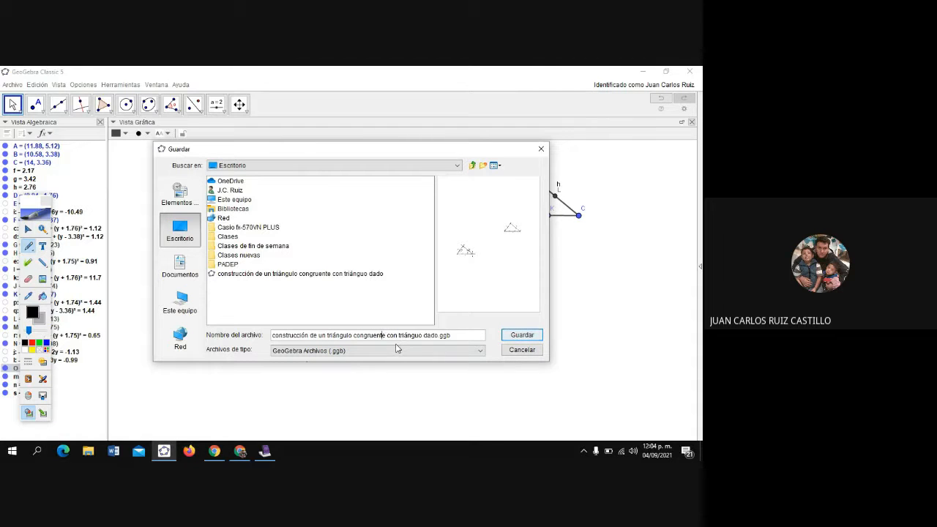
pyautogui.write(',')
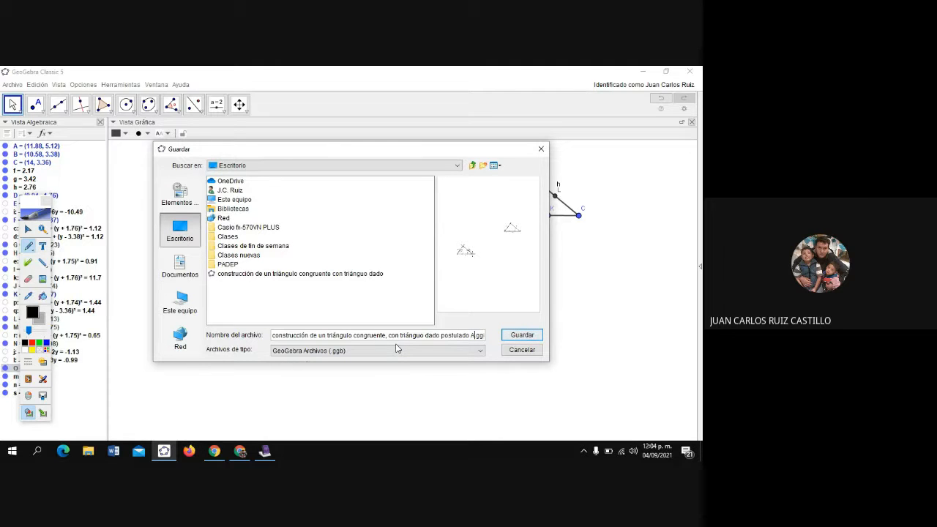
pyautogui.write('ALA')
pyautogui.click(512, 334)
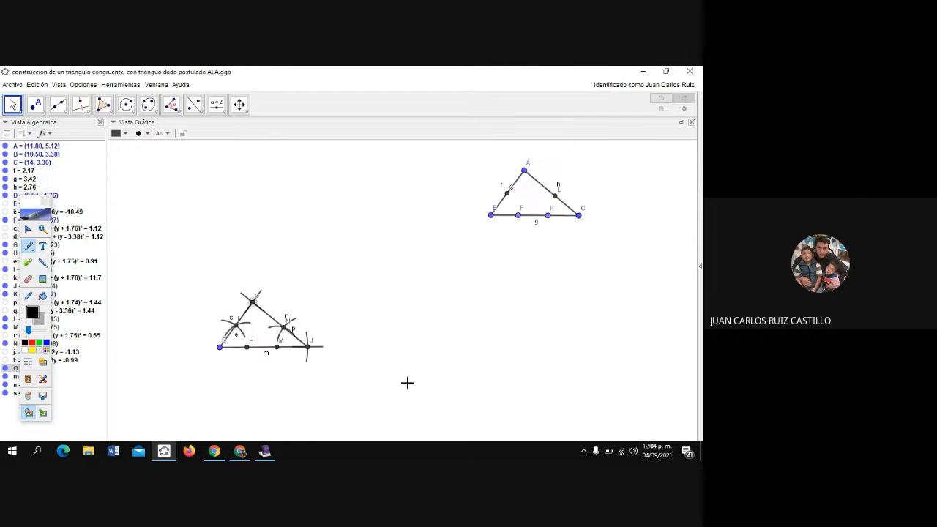
pyautogui.click(82, 85)
pyautogui.moveTo(60, 87)
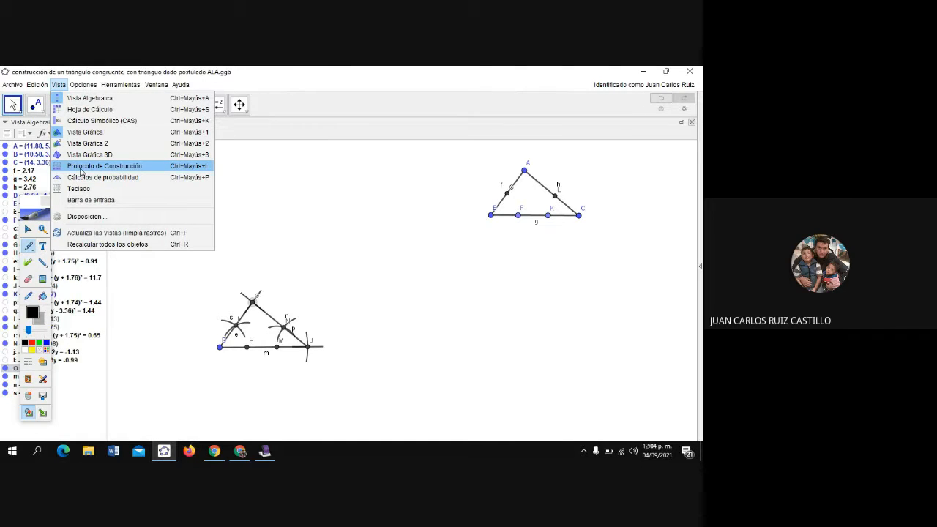
pyautogui.click(474, 104)
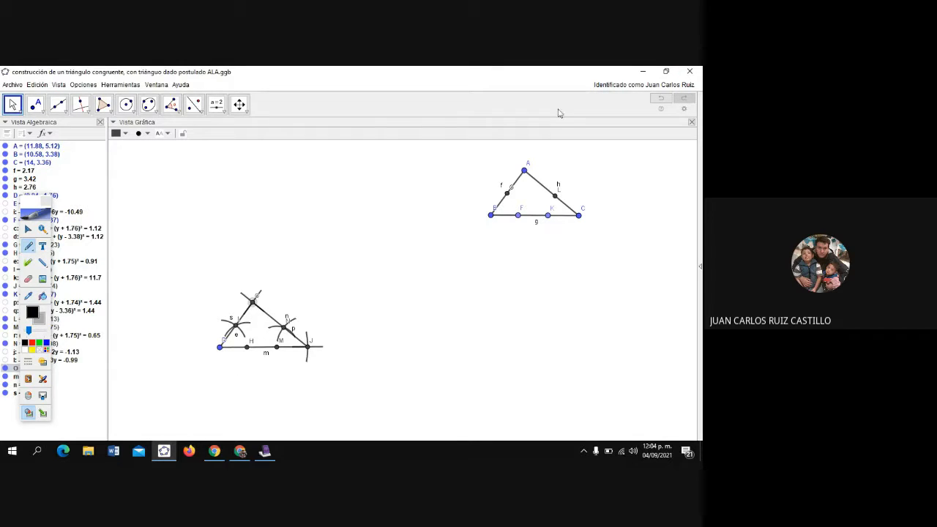
# Close the saved GeoGebra construction and switch to the Google Meet call window.
pyautogui.click(690, 72)
pyautogui.click(239, 454)
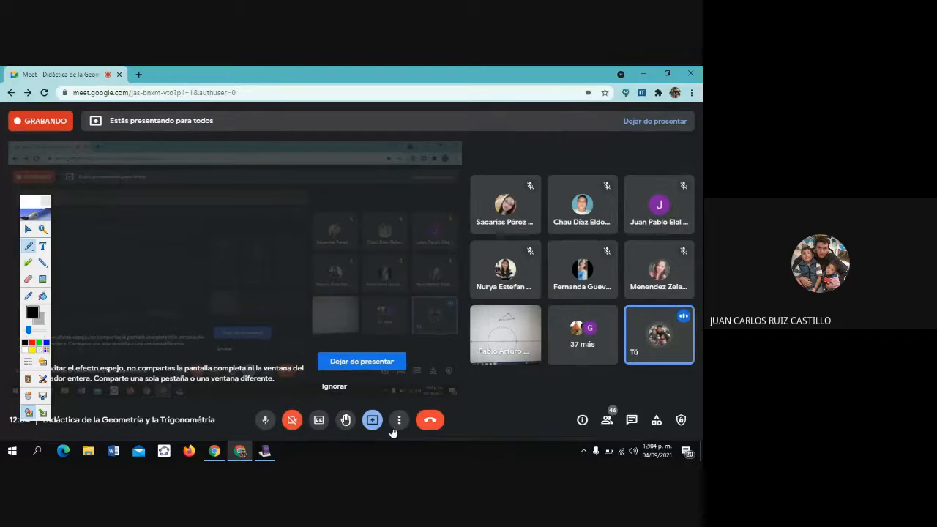
# Pin the student's camera video to the main view, examine the triangle and circle construction it shows, and unpin it.
pyautogui.click(504, 336)
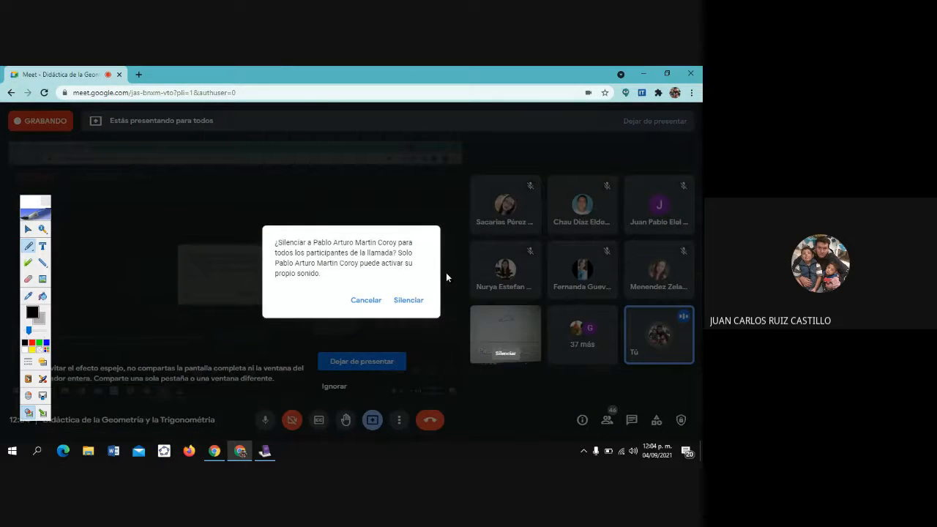
pyautogui.click(494, 395)
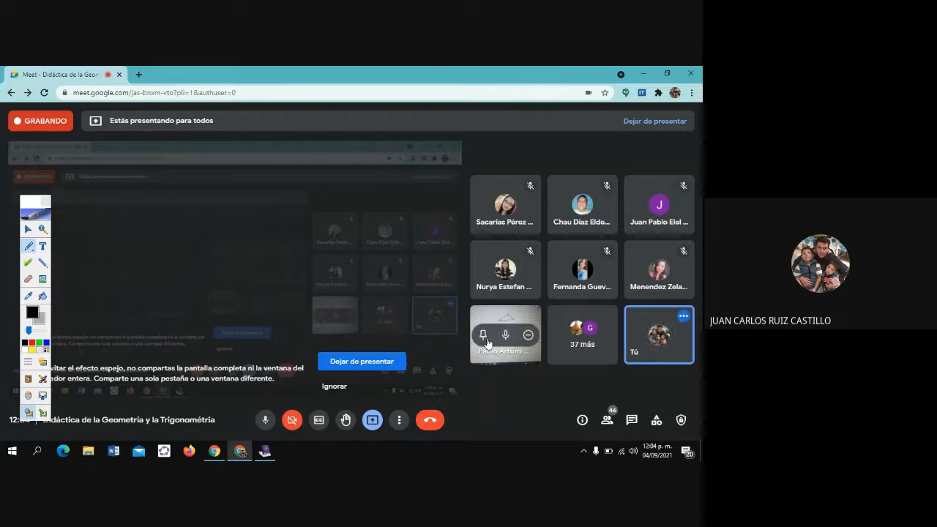
pyautogui.click(483, 336)
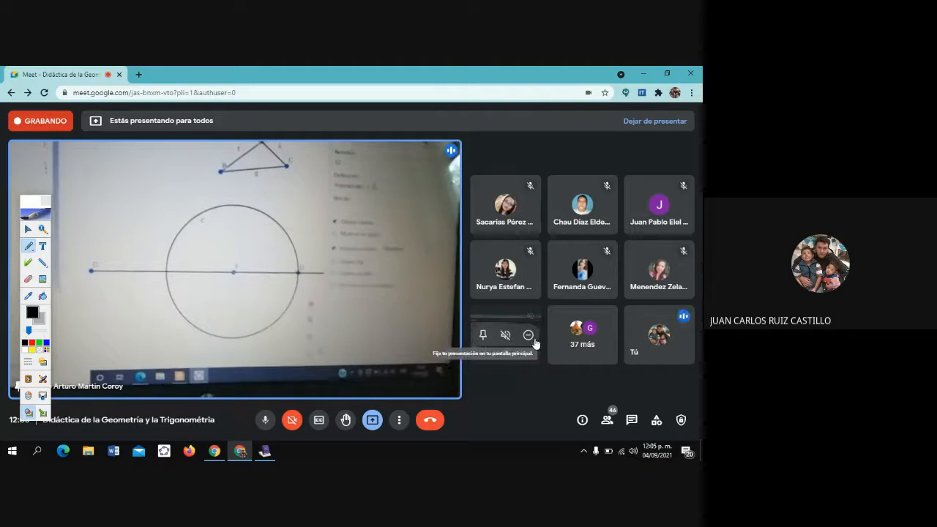
pyautogui.click(482, 337)
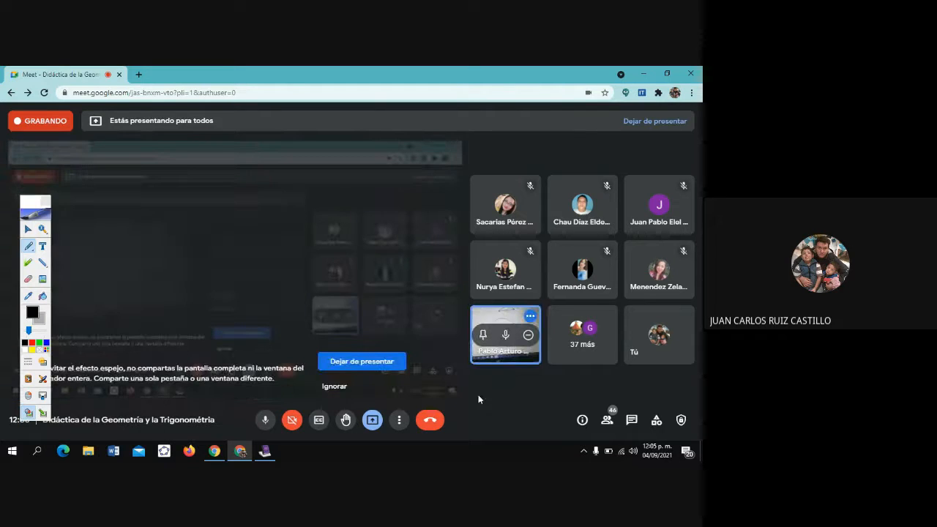
# Stop the recording of the video call.
pyautogui.click(400, 426)
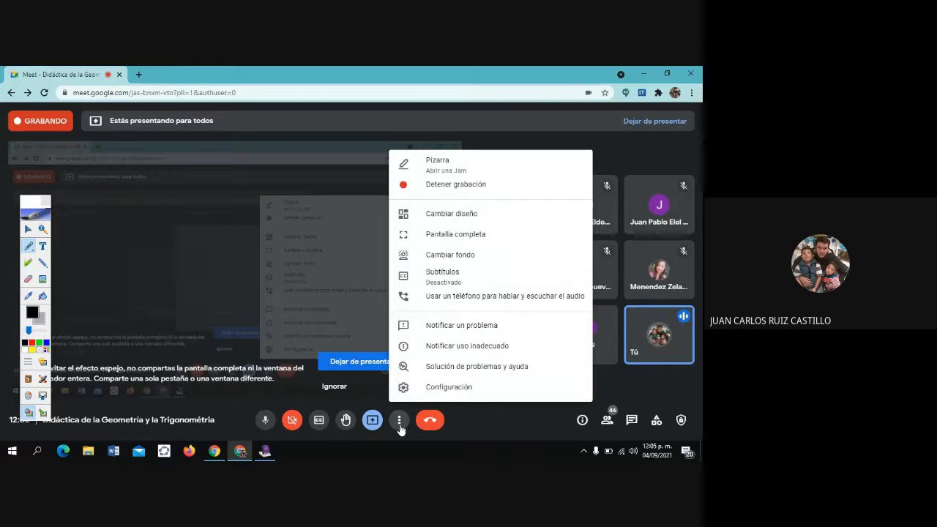
pyautogui.click(467, 196)
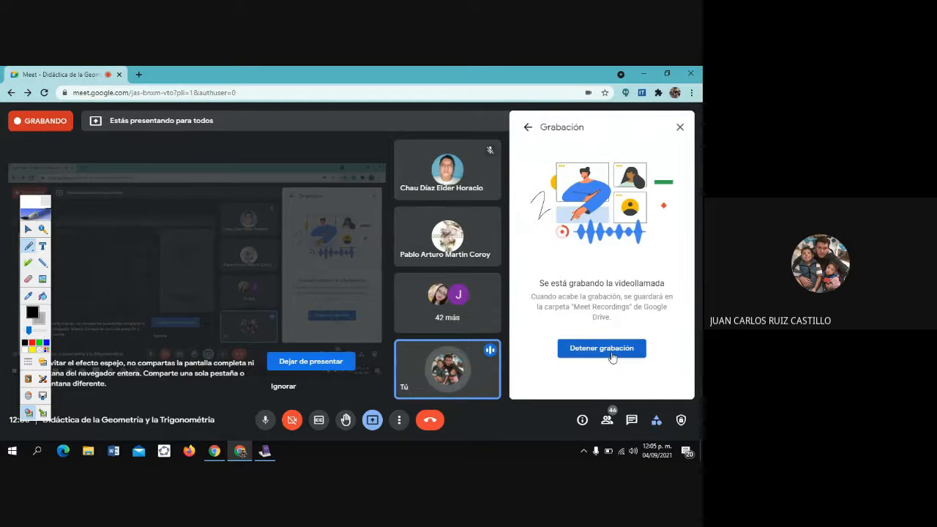
pyautogui.click(612, 351)
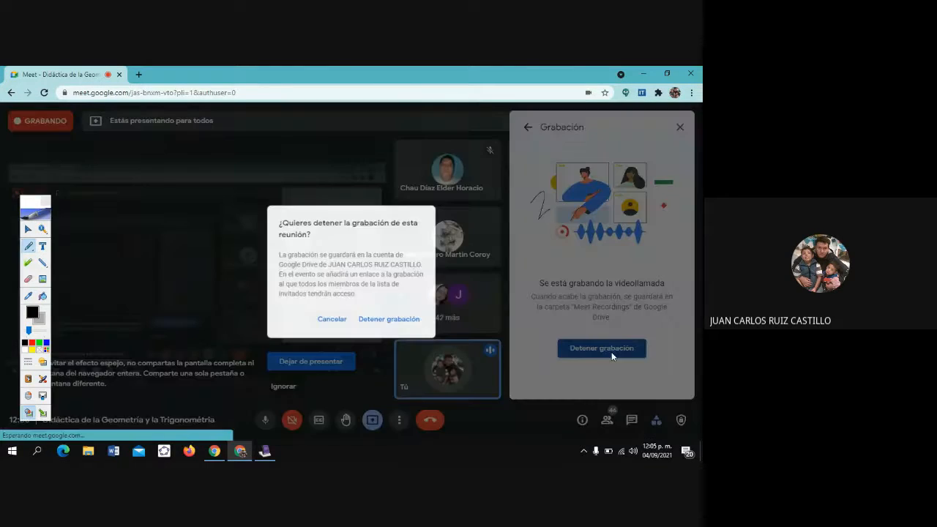